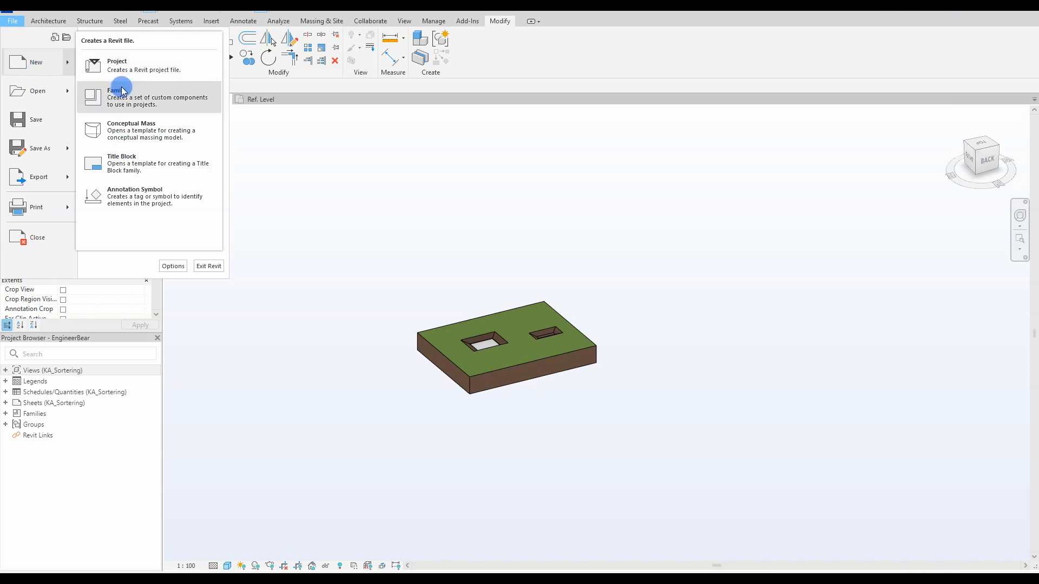
Step: Create a new family from the 'Metric Generic Model face based.rft' template
left_click(131, 95)
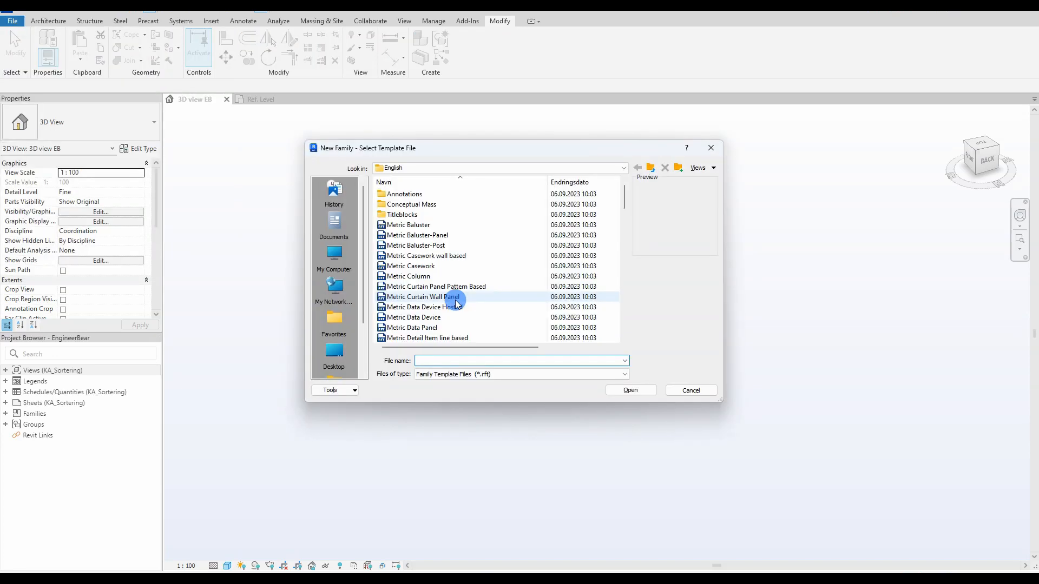
left_click_drag(625, 197, 619, 242)
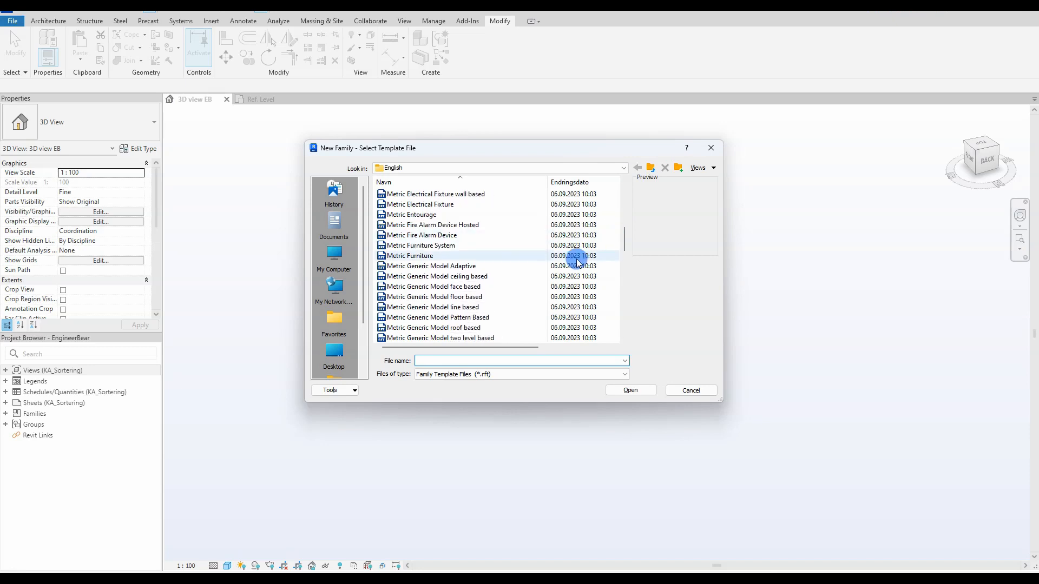
left_click(506, 287)
left_click(629, 391)
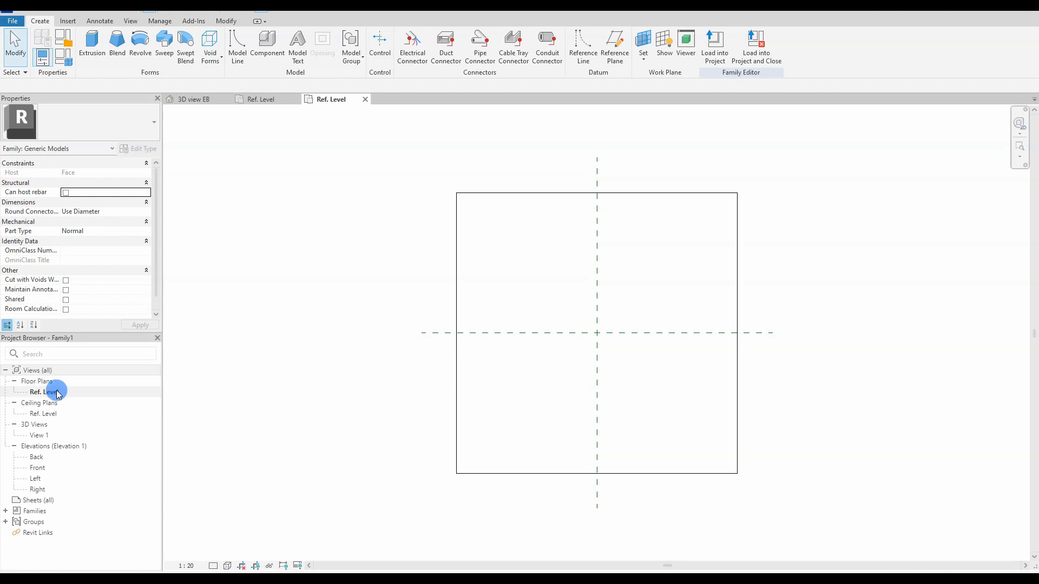
Step: Draw a vertical model line starting at the reference planes' intersection
scroll(561, 354, "up", 3)
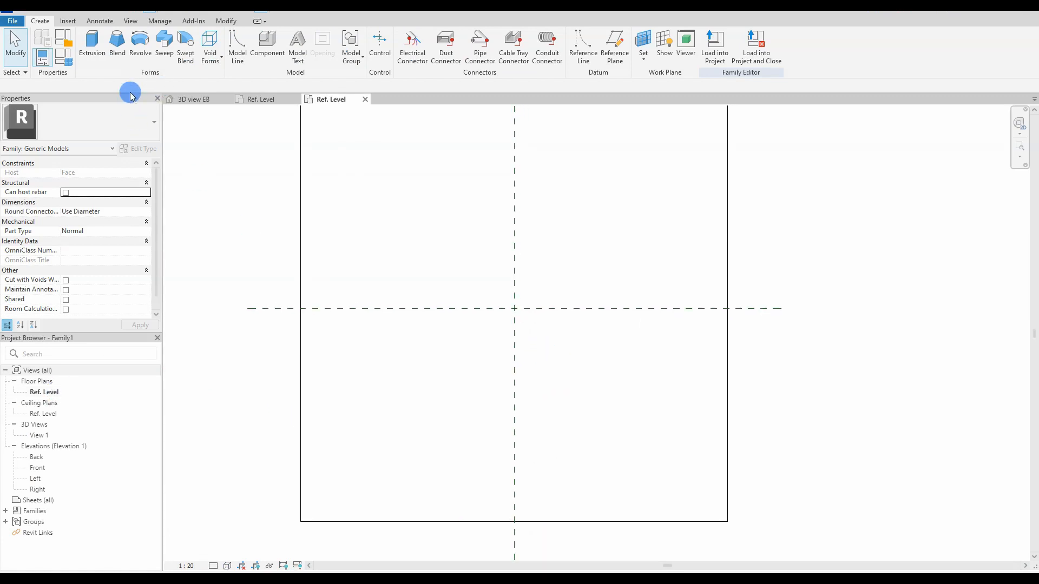
left_click(237, 46)
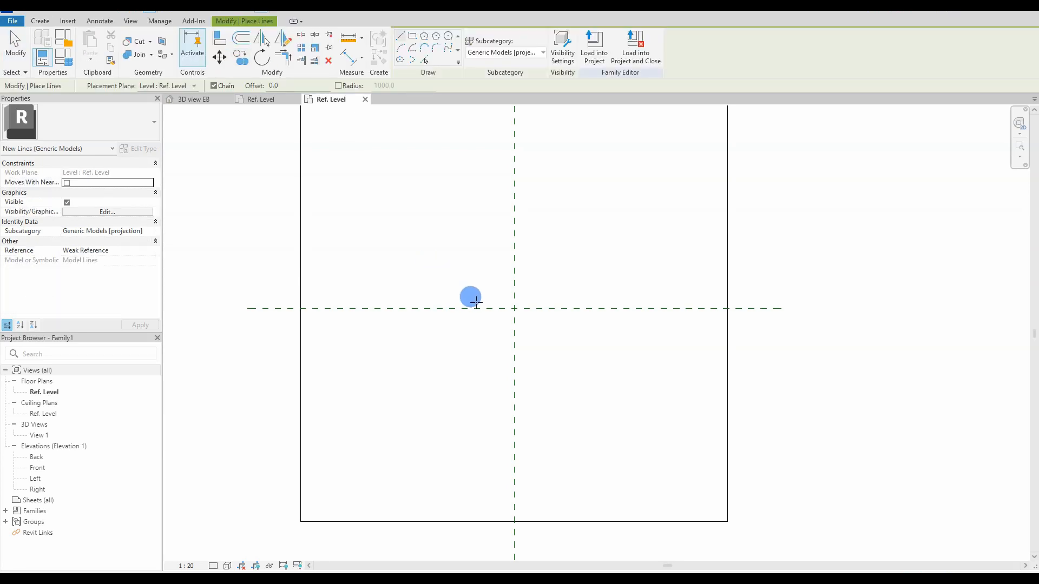
left_click(513, 308)
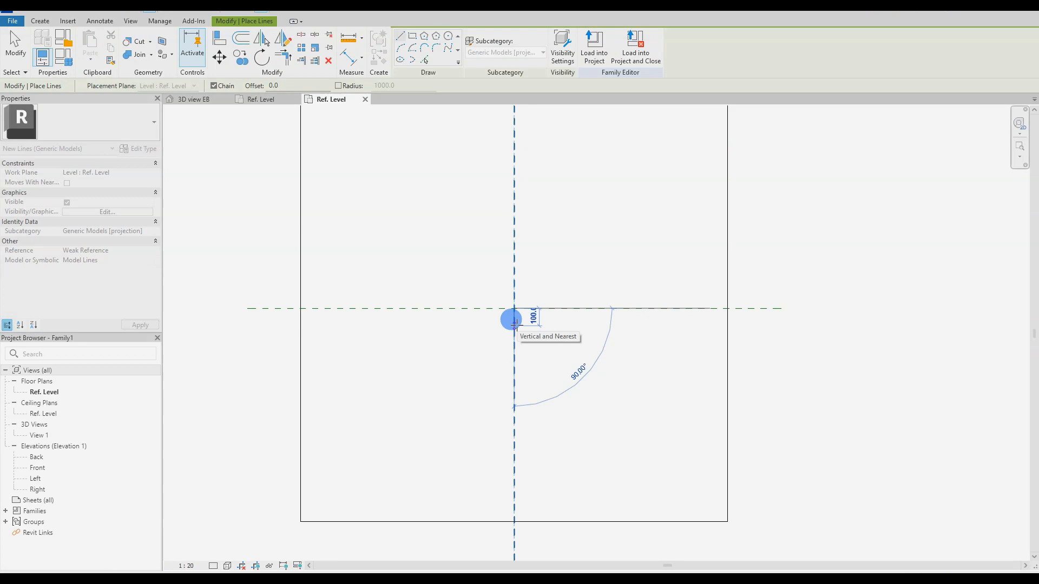
key("Return")
scroll(508, 318, "down", 4)
key("Escape")
key("Escape")
Step: Draw a horizontal model line from the vertical line's lower end
scroll(498, 366, "up", 1)
left_click(40, 21)
left_click(238, 43)
left_click(459, 390)
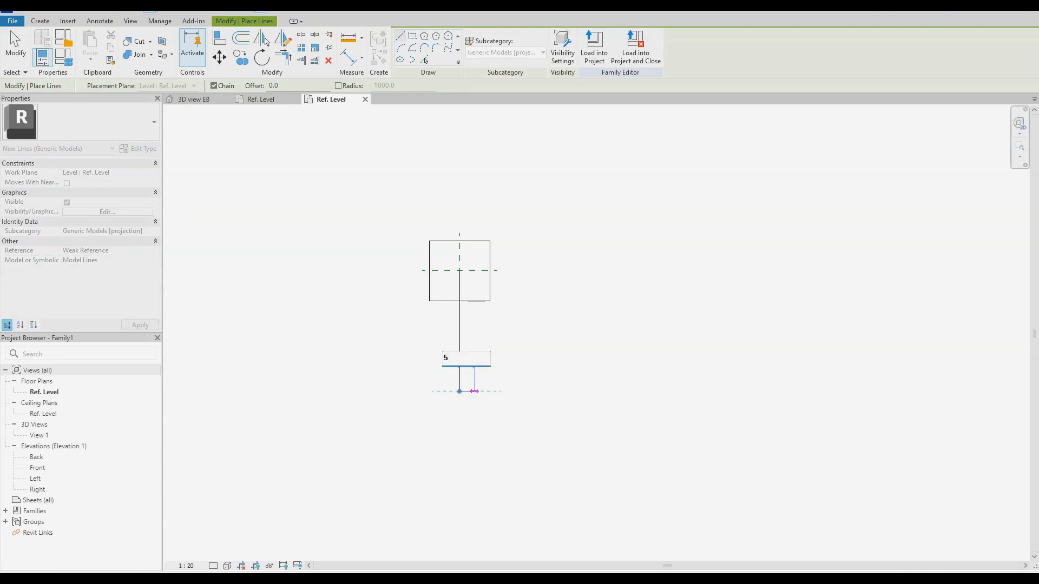
key("Return")
key("Escape")
key("Escape")
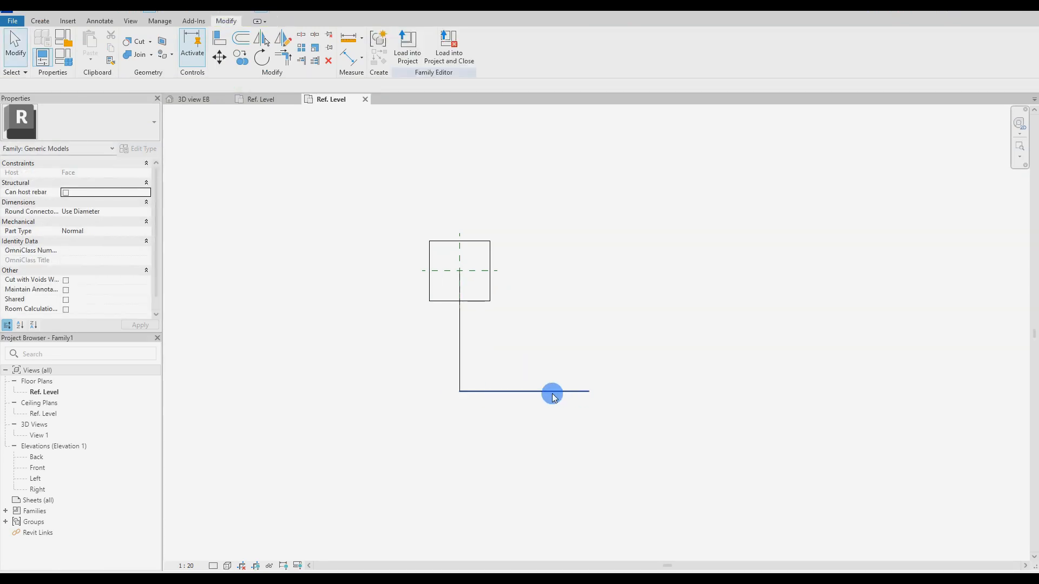
Step: Copy the horizontal line upward repeatedly at 800 spacing with the CO command
left_click(552, 394)
key("c")
key("o")
left_click(552, 391)
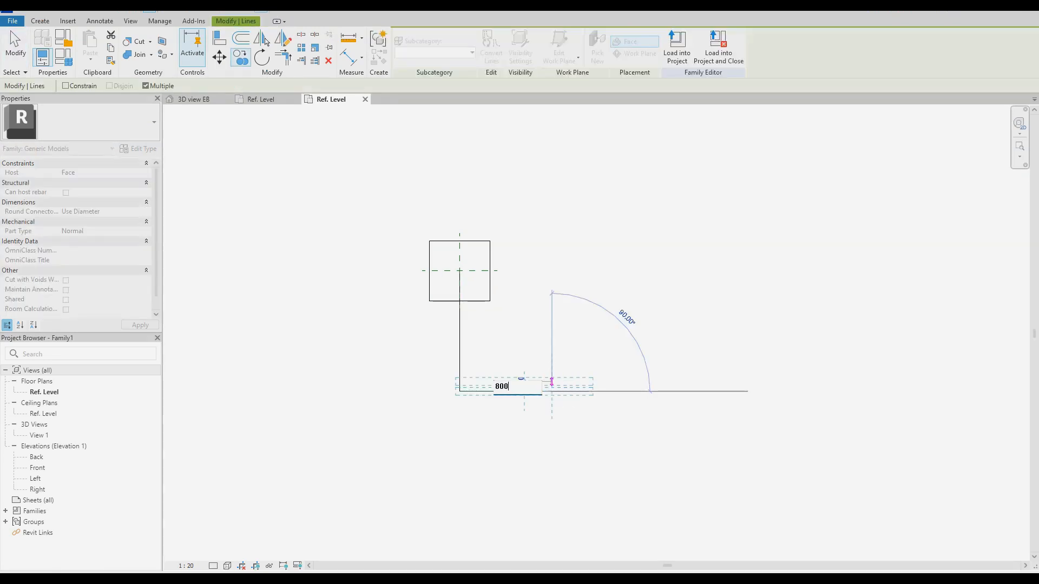
key("Return")
type("800")
key("Return")
type("800")
key("Return")
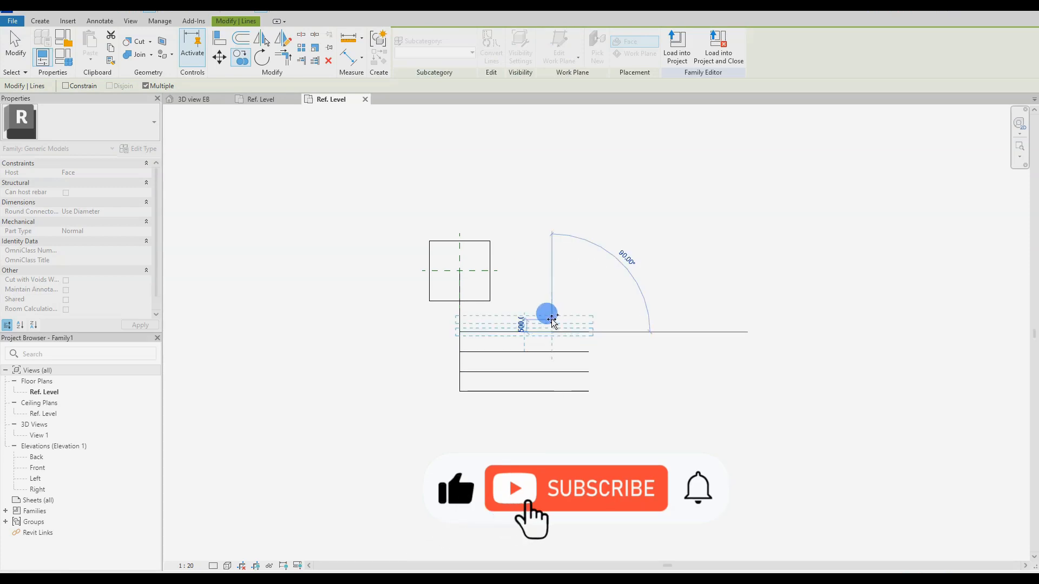
type("800")
key("Return")
type("800")
key("Return")
type("800")
key("Return")
key("Escape")
key("Escape")
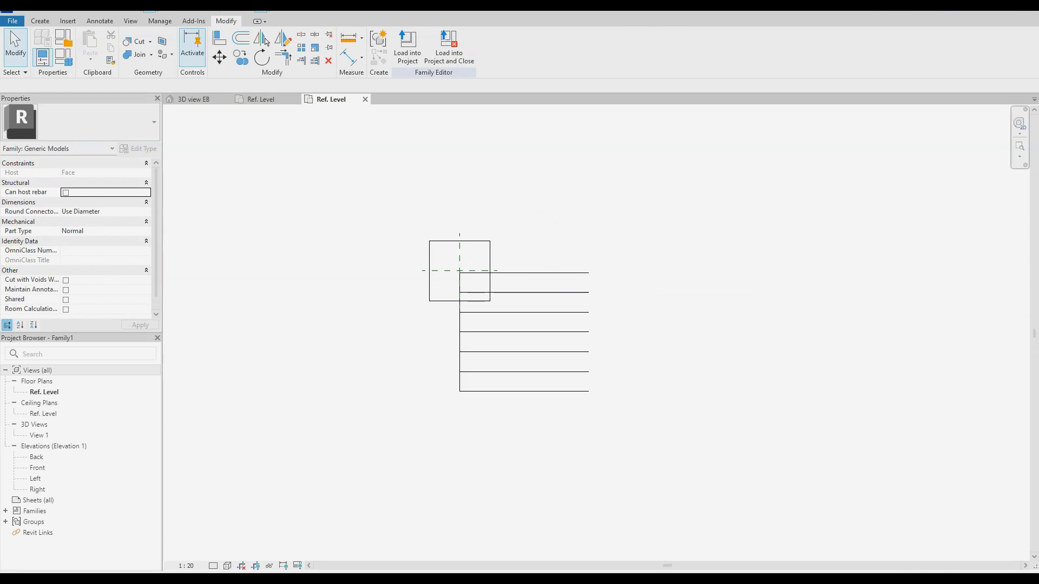
Step: Select all seven stacked horizontal lines to check them, then clear the selection
left_click_drag(641, 409, 550, 271)
scroll(460, 271, "up", 6)
key("Escape")
scroll(456, 279, "down", 6)
scroll(636, 413, "up", 1)
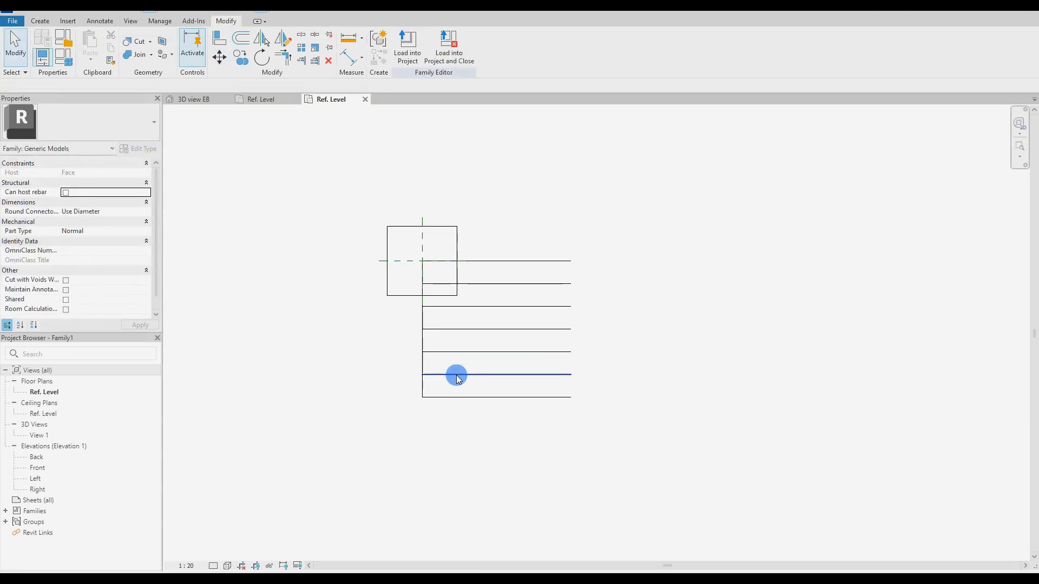
left_click(40, 21)
left_click(278, 46)
Step: Draw the table's outer border lines, with a 17500-long top line running left
left_click(573, 400)
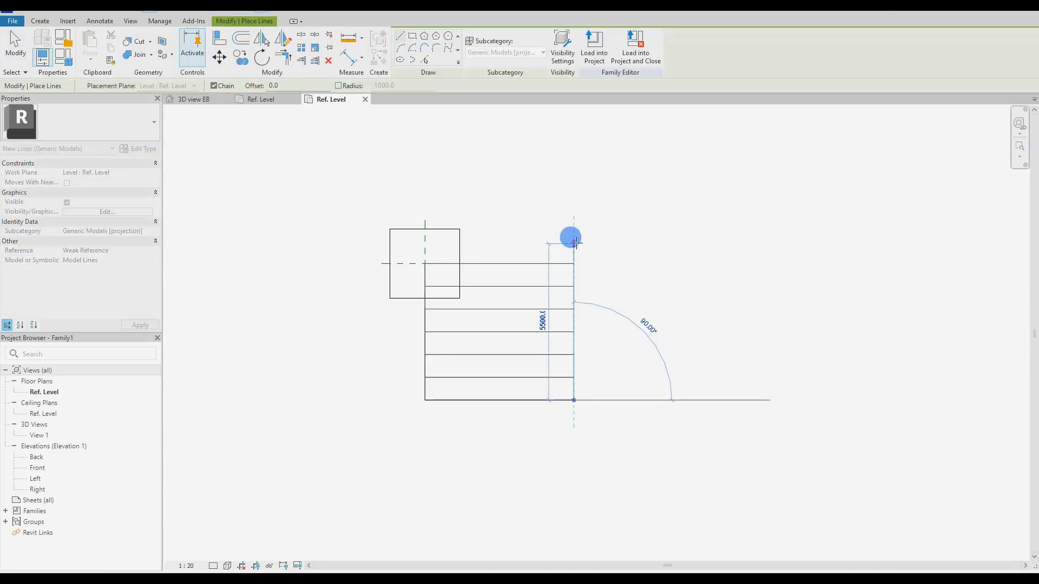
scroll(595, 281, "down", 3)
key("Return")
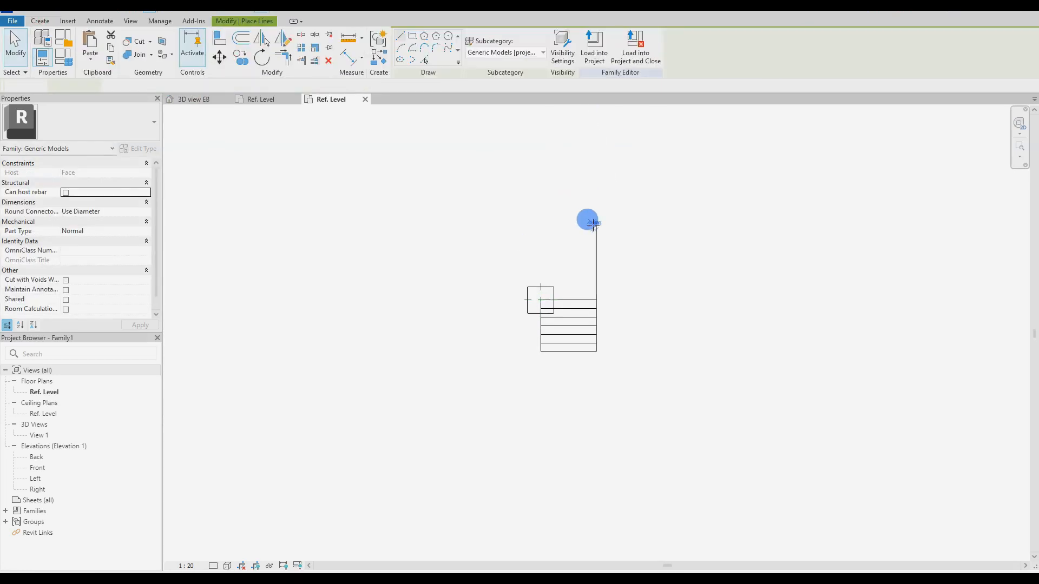
type("17500")
key("Return")
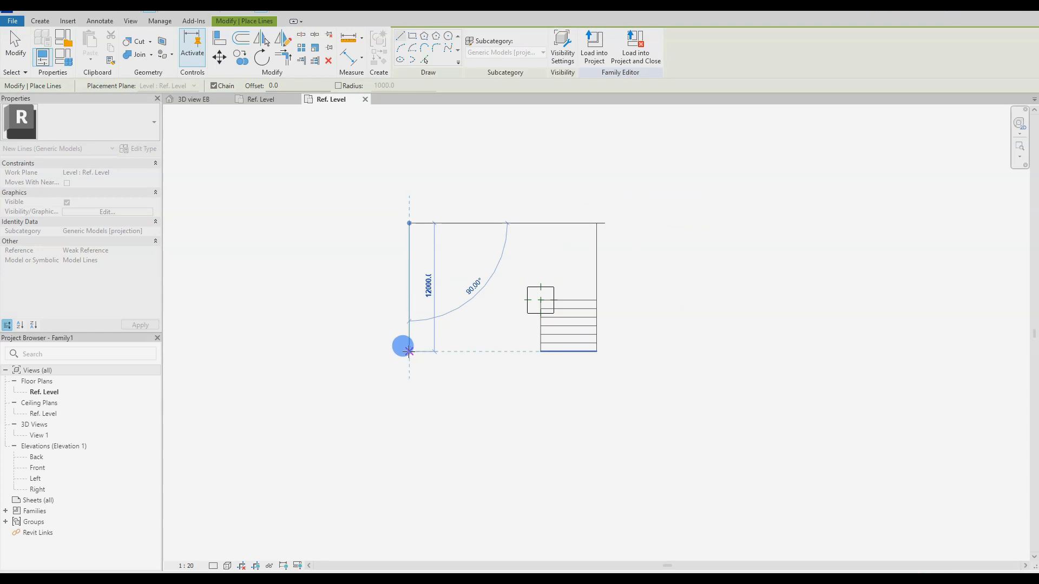
left_click(409, 352)
key("Escape")
key("Escape")
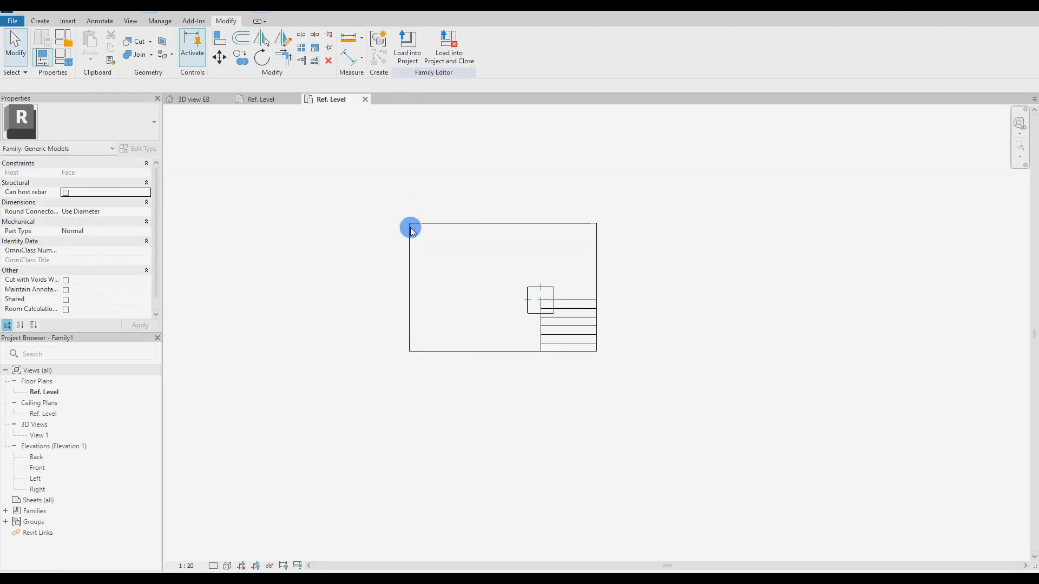
Step: Add two horizontal row lines and extend the short lines to the left border
scroll(570, 343, "up", 3)
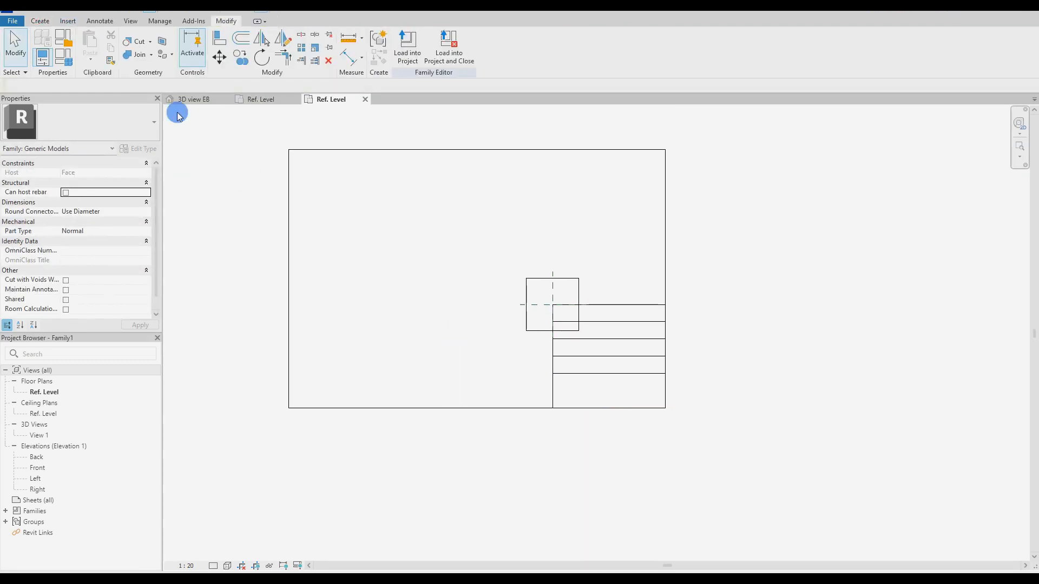
left_click(40, 21)
left_click(238, 46)
left_click(551, 355)
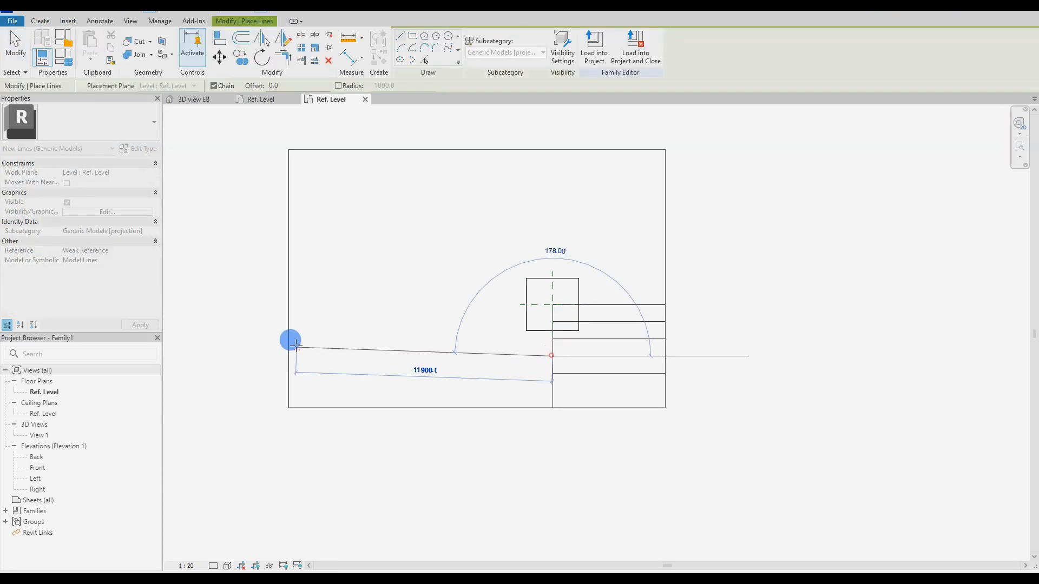
left_click(288, 356)
left_click(551, 338)
left_click(286, 339)
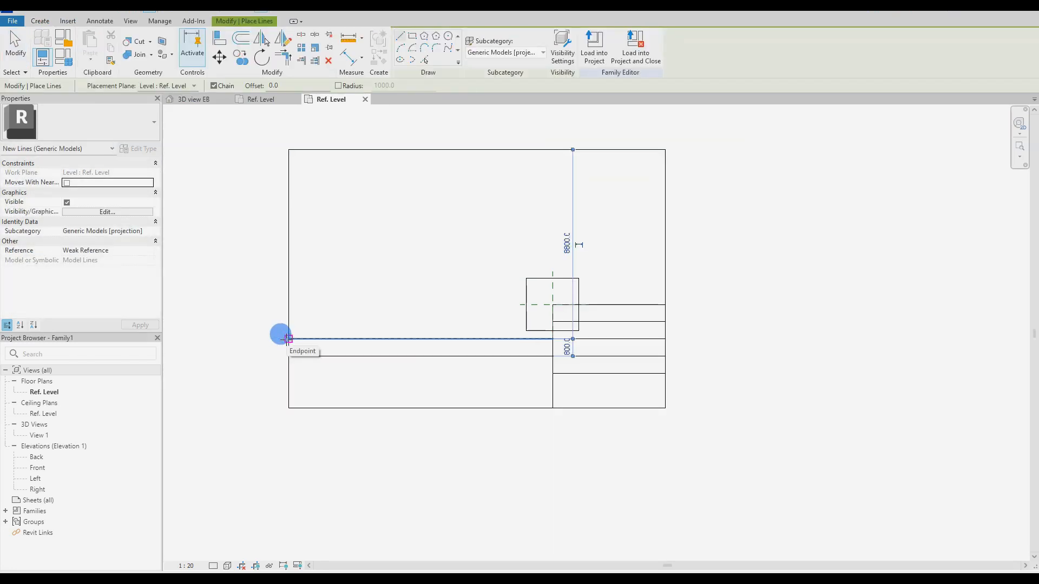
key("Escape")
left_click_drag(553, 304, 289, 305)
left_click(482, 339)
key("Delete")
left_click_drag(552, 340, 289, 339)
left_click(283, 354)
left_click(380, 389)
Step: Select the template's square extrusion, keep it solid, and return to the working plan
left_click(527, 291)
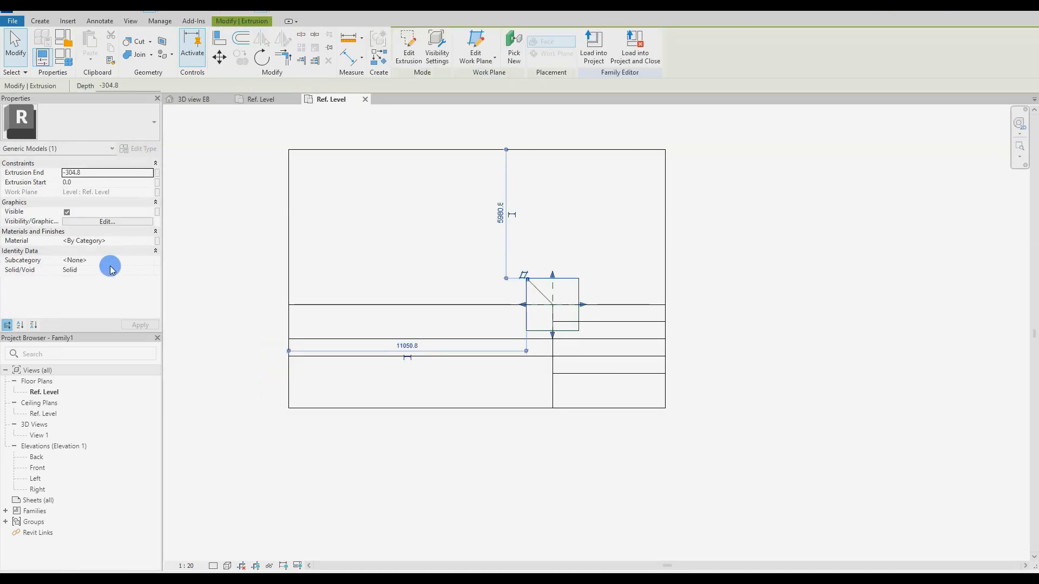
left_click(98, 279)
left_click(508, 369)
left_click(522, 340)
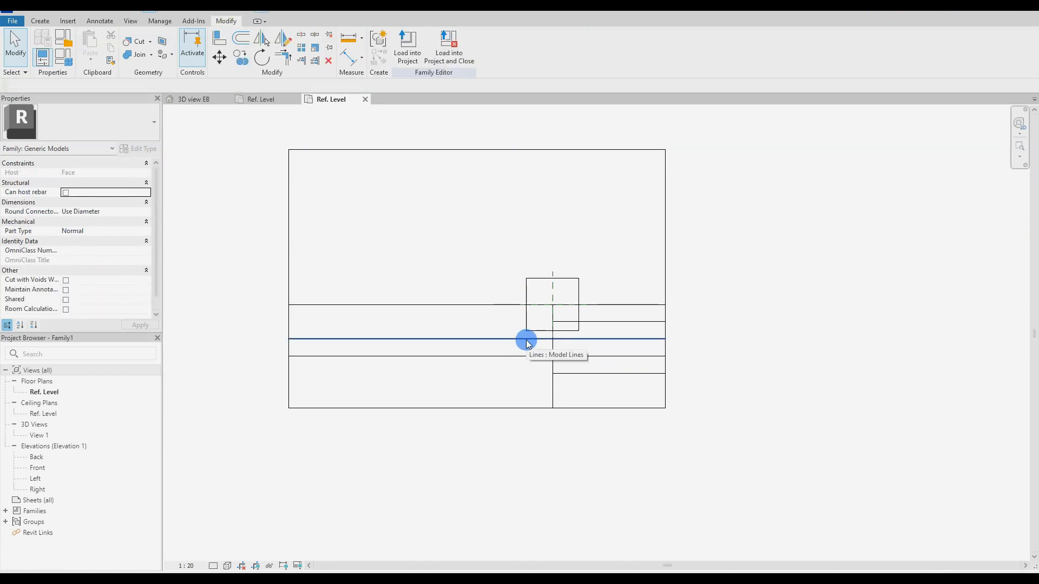
left_click(294, 100)
left_click(321, 106)
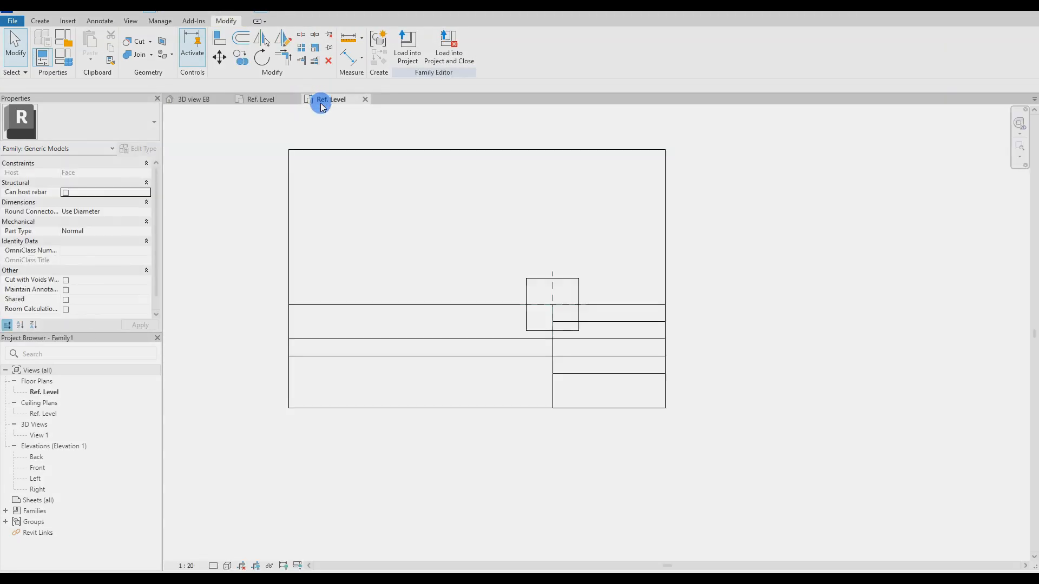
Step: Copy the left border 800 and right border 2400 inward, trimmed to the upper row line
left_click(288, 230)
left_click_drag(287, 229, 303, 232)
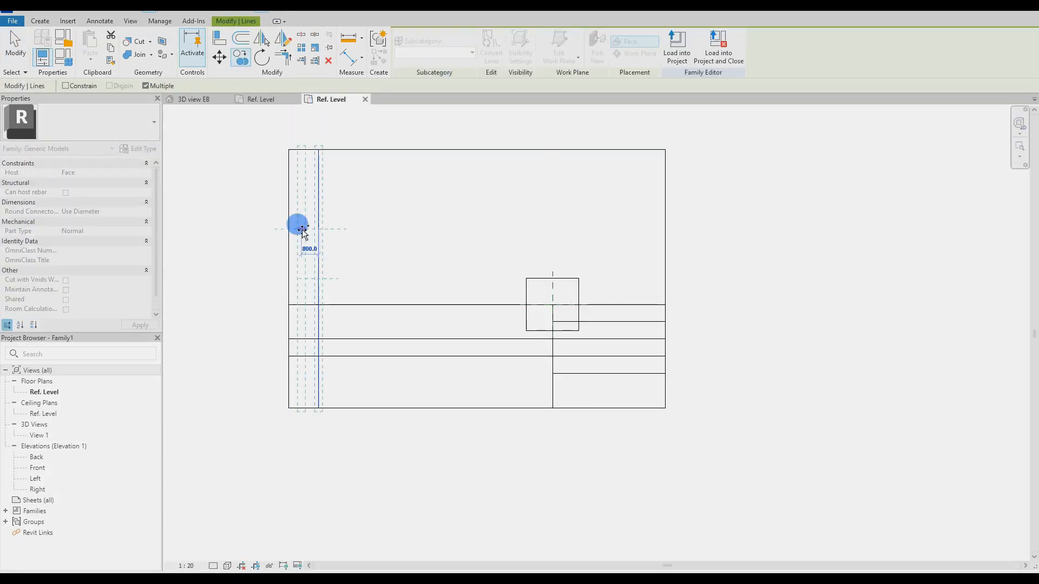
key("Escape")
left_click(318, 255)
left_click_drag(318, 407, 318, 304)
key("Escape")
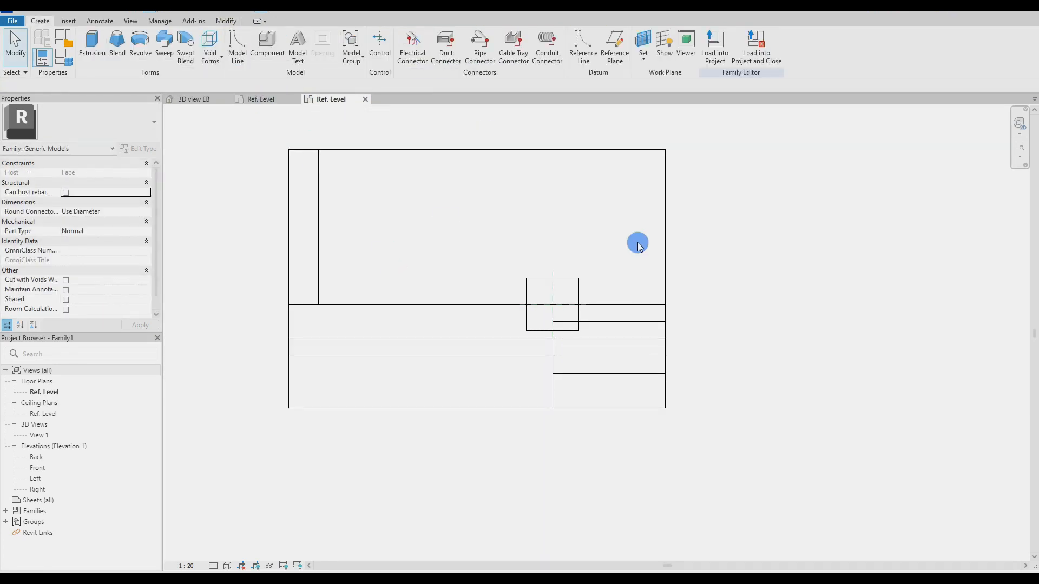
left_click(665, 238)
left_click_drag(665, 238, 660, 240)
type("2400")
key("Return")
key("Escape")
left_click_drag(613, 408, 613, 305)
key("Escape")
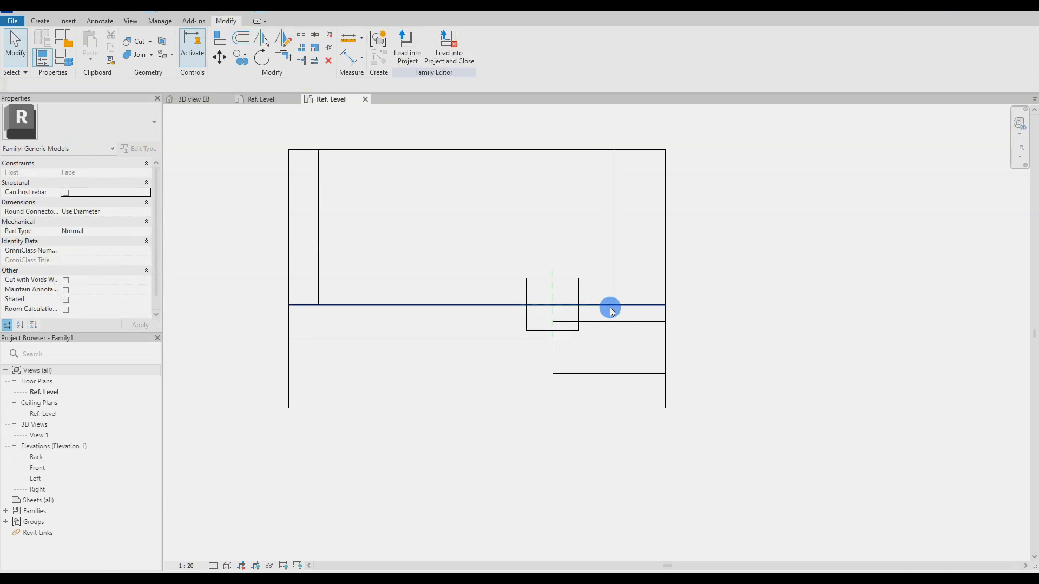
left_click(614, 298)
Step: Copy the upper row line higher and shorten both inner vertical lines' tops to it
left_click(385, 303)
key("c")
key("o")
left_click(385, 304)
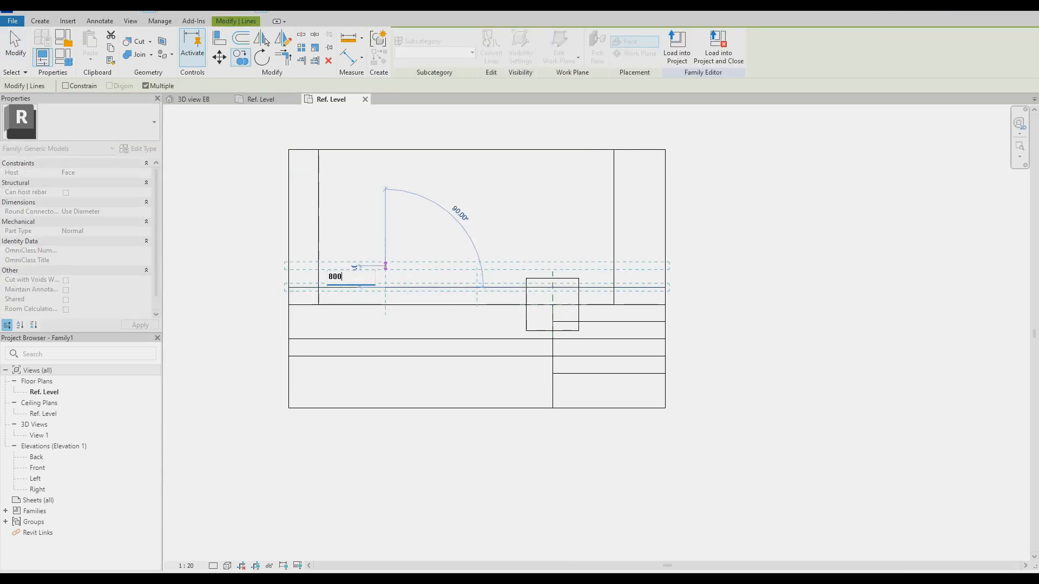
left_click(388, 224)
key("Return")
key("Escape")
left_click(319, 181)
left_click_drag(318, 150, 318, 219)
key("Escape")
left_click(612, 179)
left_click_drag(613, 150, 614, 219)
key("Escape")
Step: Copy the right inner column line twice to the left at 1900 spacing
left_click(614, 251)
left_click(594, 185)
left_click(613, 229)
key("c")
key("o")
left_click(604, 200)
key("Return")
type("1900")
key("Return")
key("Escape")
Step: Stretch the extrusion around the whole table and raise the top line to enlarge the top cell
left_click(527, 319)
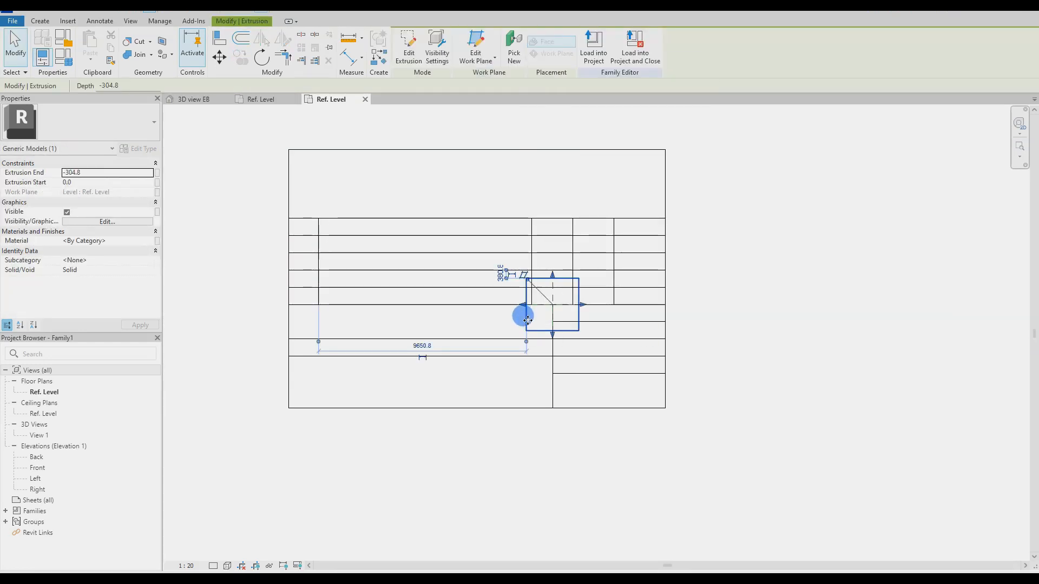
scroll(521, 306, "down", 2)
left_click_drag(522, 305, 280, 303)
left_click_drag(420, 285, 425, 137)
left_click_drag(563, 230, 745, 229)
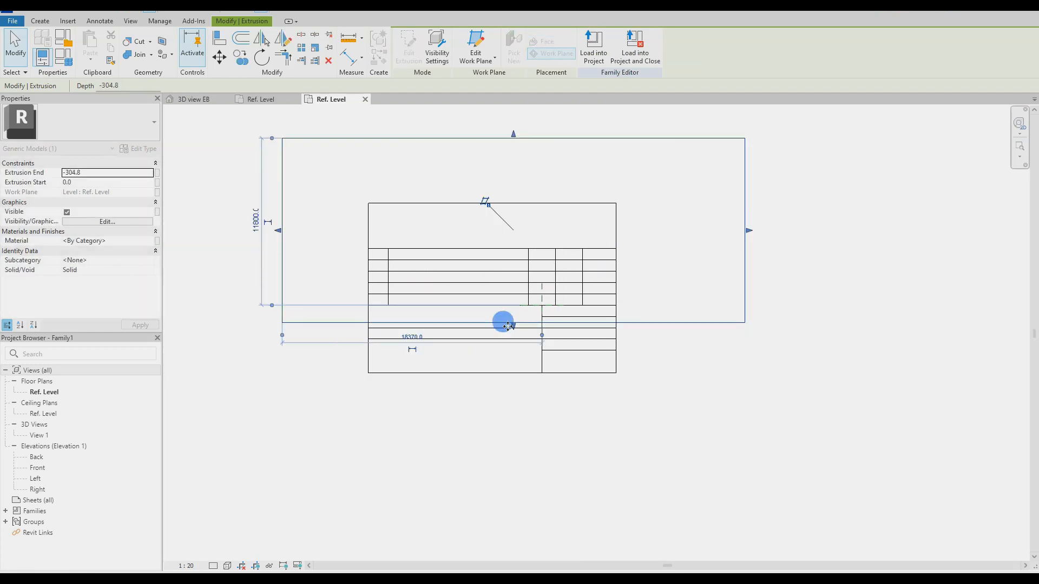
left_click_drag(511, 324, 513, 485)
left_click(540, 454)
scroll(543, 336, "up", 3)
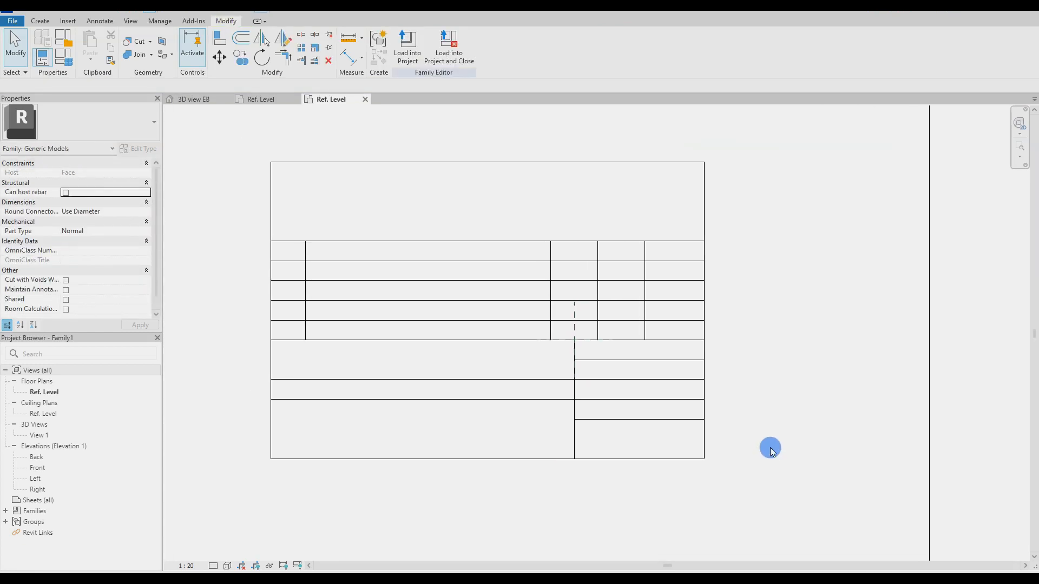
scroll(768, 447, "down", 1)
left_click_drag(496, 199, 502, 156)
left_click(520, 214)
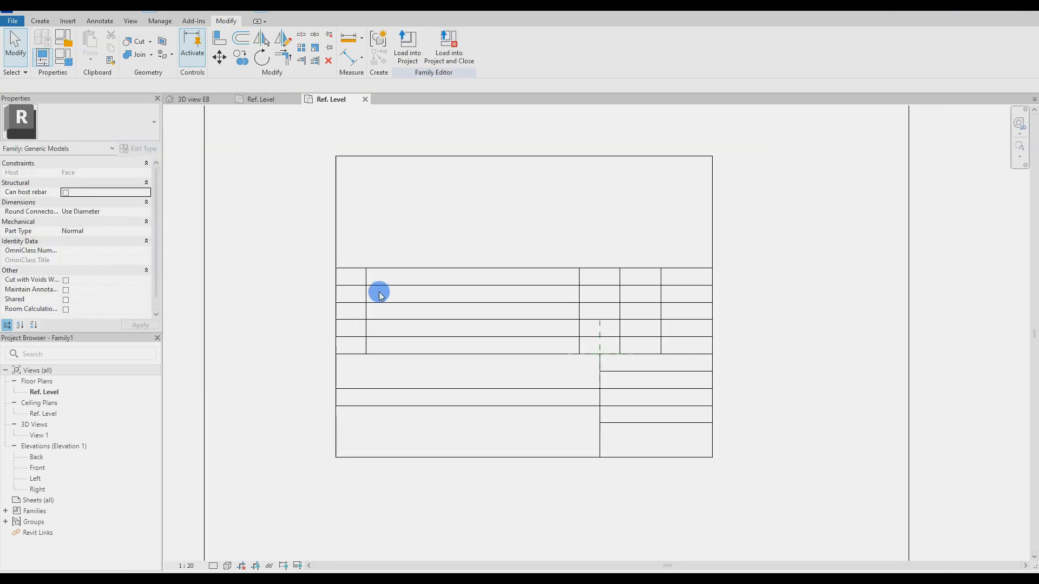
Step: Place a model text with default content in the first cell of the bottom row
left_click(38, 22)
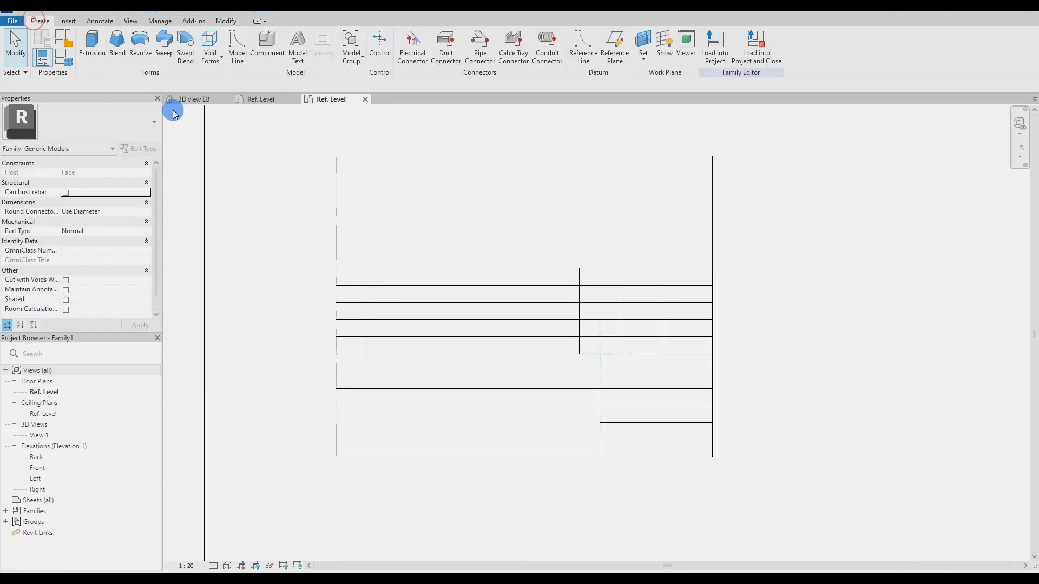
left_click(297, 68)
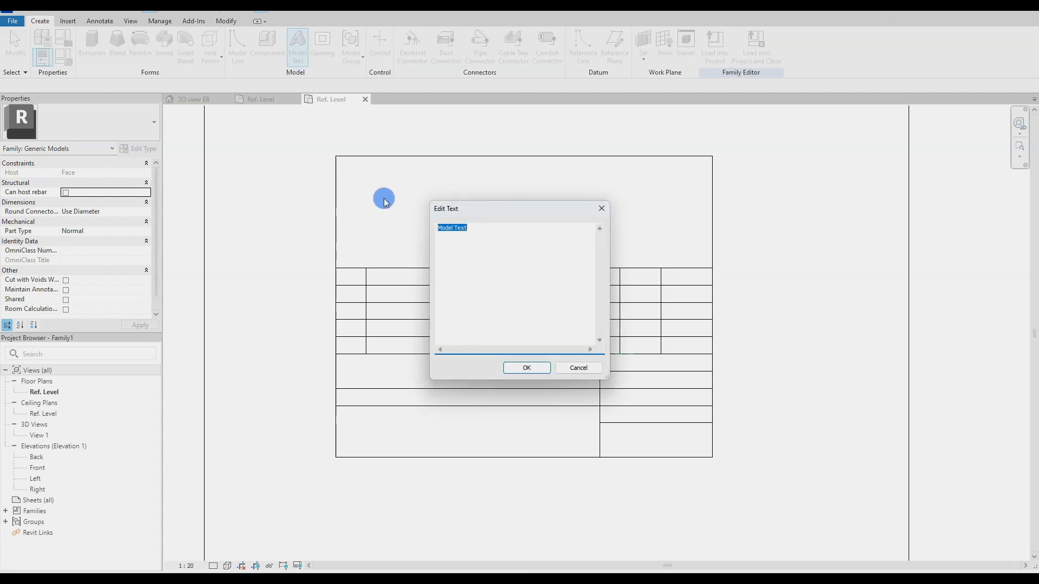
left_click(525, 369)
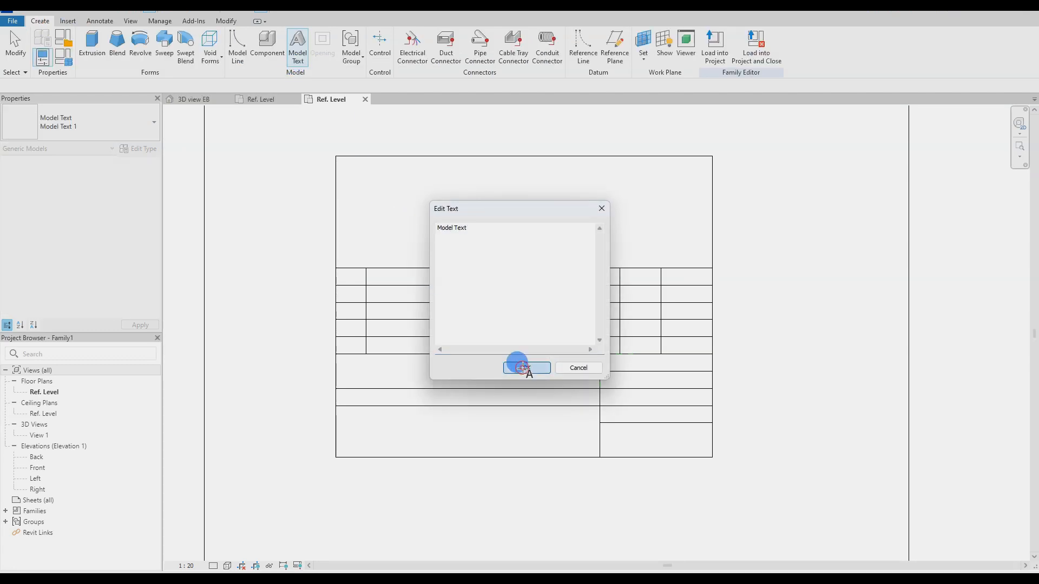
left_click(377, 278)
scroll(381, 284, "up", 4)
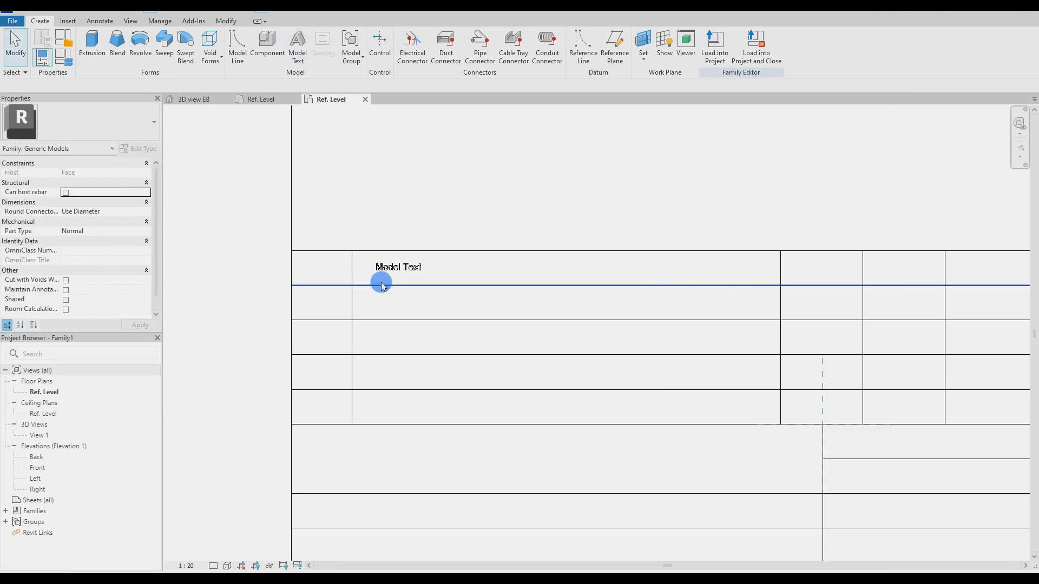
left_click_drag(396, 268, 305, 429)
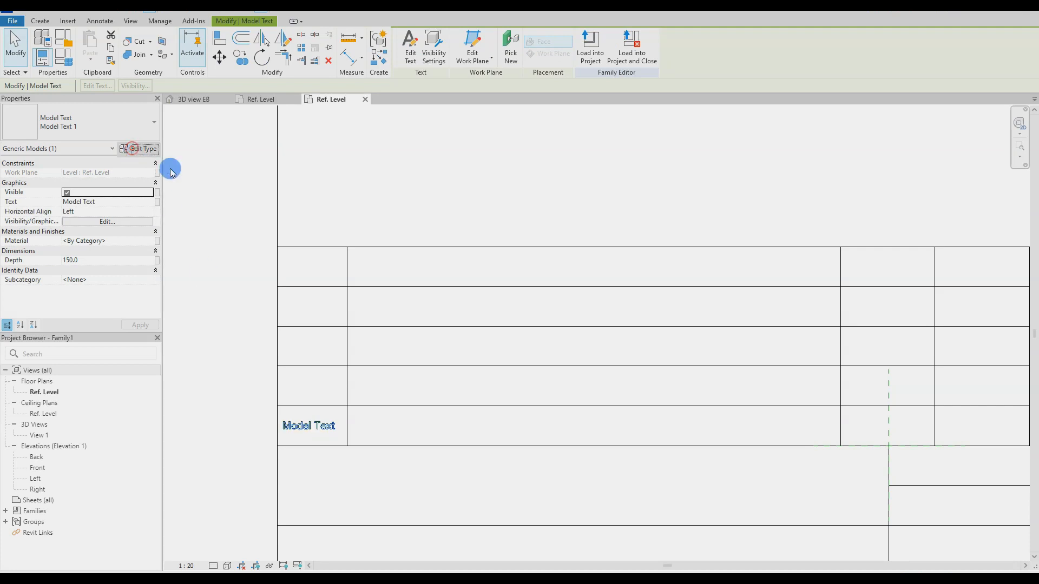
Step: Set the model text type's Text Size to 440 and change its text to 01
left_click(722, 154)
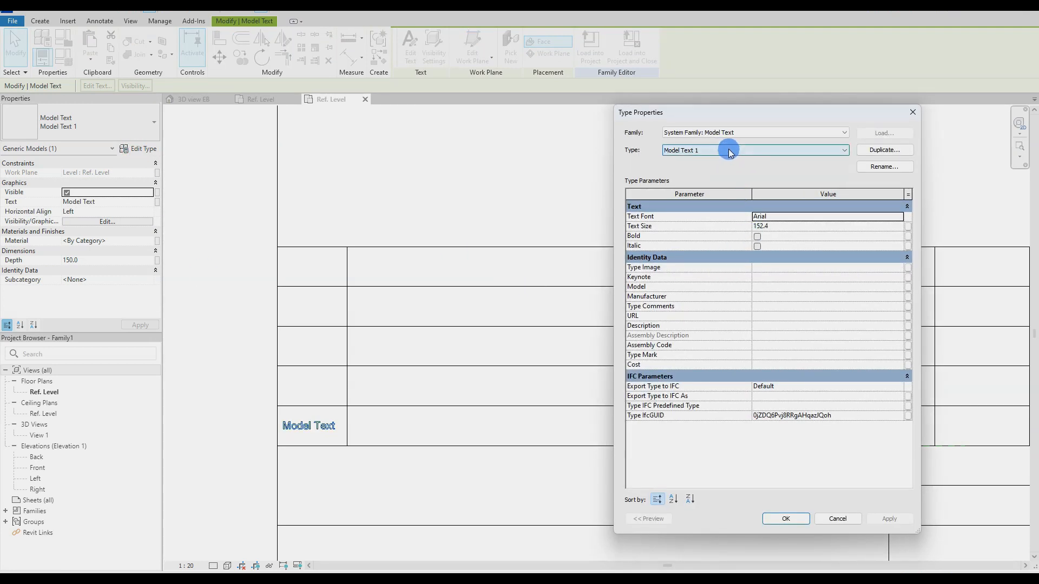
type("440")
left_click(888, 519)
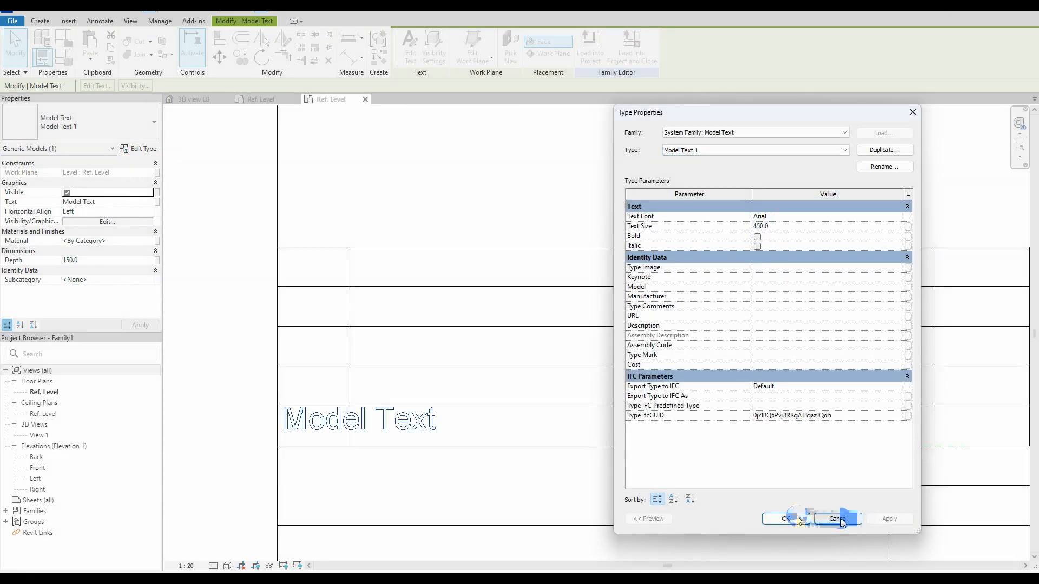
left_click(795, 518)
double_click(315, 422)
left_click(577, 368)
left_click_drag(313, 425, 315, 427)
double_click(359, 413)
left_click(517, 373)
left_click(266, 438)
left_click(227, 395)
Step: Copy the 01 text into the wide middle cell and center it there
scroll(214, 383, "down", 2)
scroll(222, 387, "up", 1)
left_click(271, 384)
left_click_drag(271, 384, 491, 384)
left_click(306, 403)
key("ctrl+z")
left_click_drag(333, 399, 456, 405)
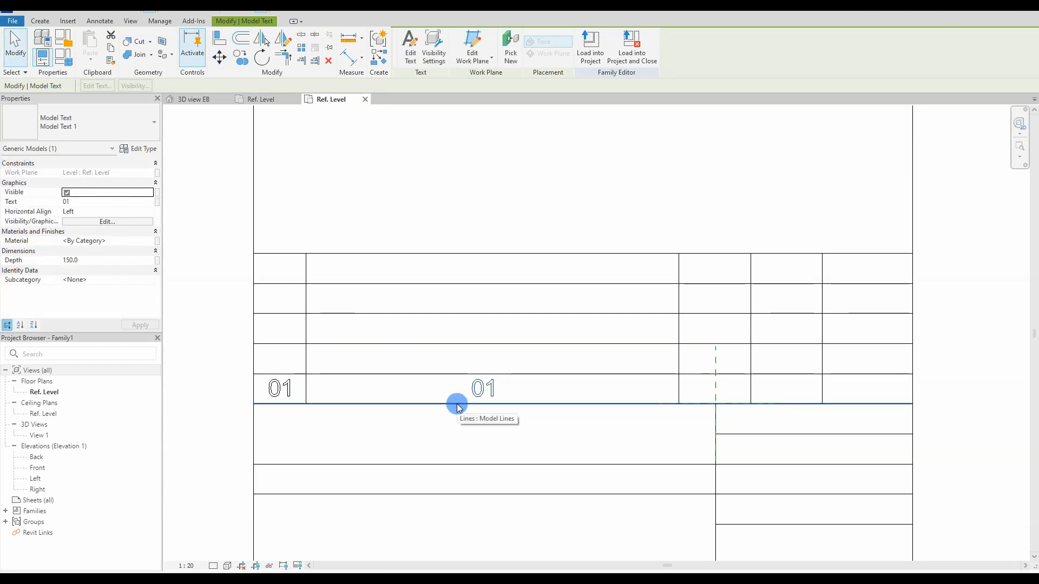
Step: Copy the 01 text into the row's other cells and nudge each copy into place
left_click(283, 389)
key("c")
key("o")
left_click(253, 404)
left_click(679, 404)
left_click(750, 404)
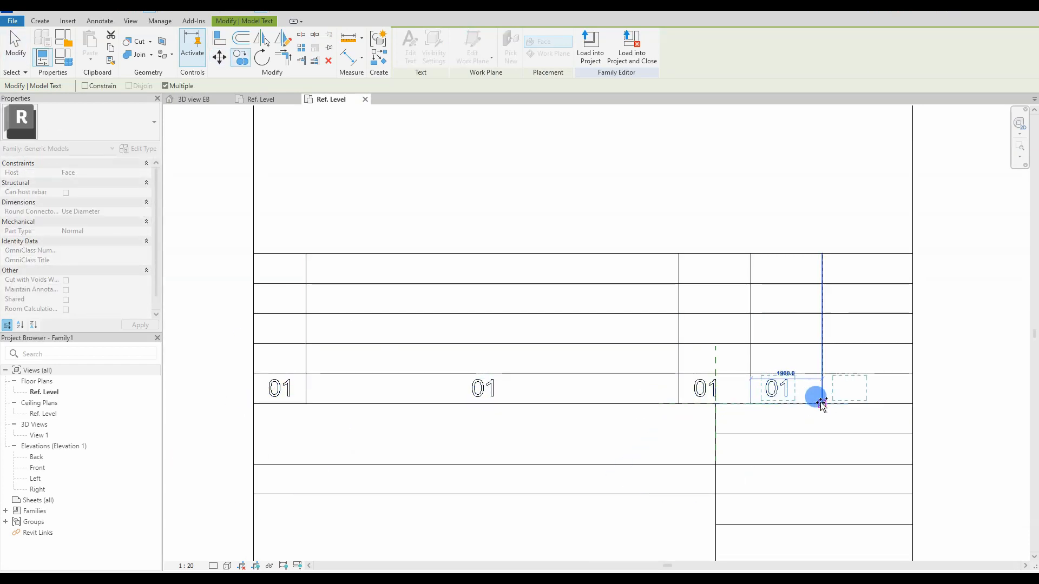
left_click(821, 404)
key("Escape")
key("Escape")
left_click_drag(699, 393, 708, 392)
left_click_drag(783, 393, 797, 393)
left_click_drag(857, 394, 867, 393)
Step: Change the copied cells to Test 1, BF, EB and the date 01.01.2024
double_click(483, 389)
type("Test 1")
left_click(525, 368)
double_click(710, 388)
type("BF")
left_click(525, 368)
double_click(765, 386)
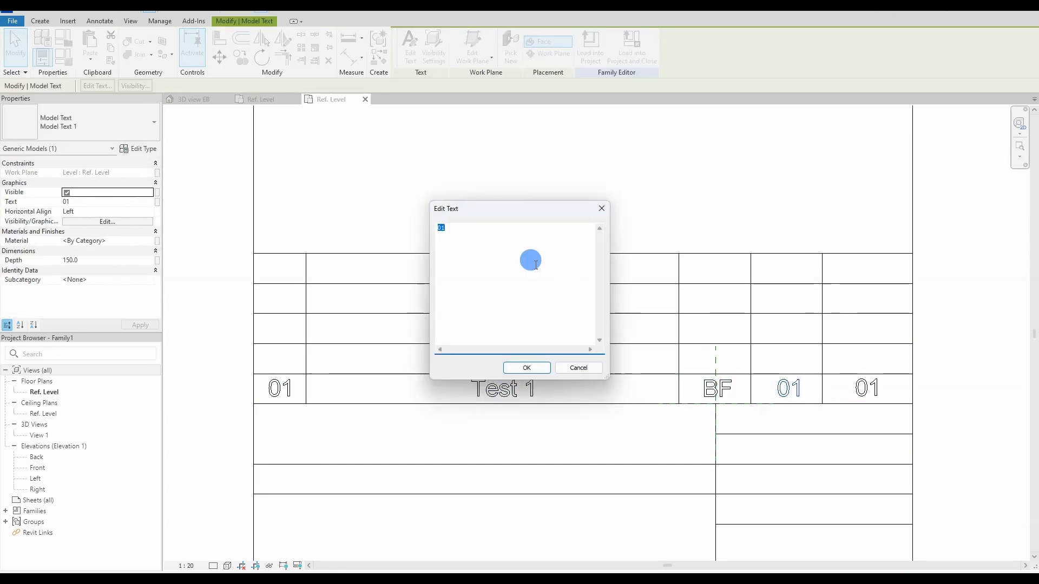
type("EB")
left_click(526, 368)
double_click(868, 391)
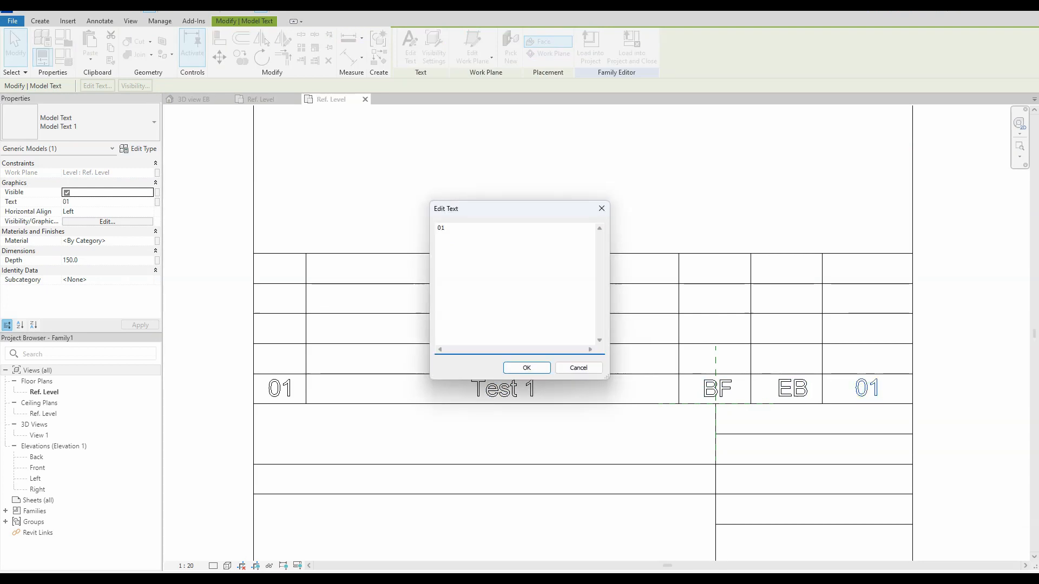
left_click(526, 368)
Step: Move the date into its cell and shorten it to 01.01.24
left_click_drag(946, 391, 914, 390)
double_click(842, 389)
left_click(459, 225)
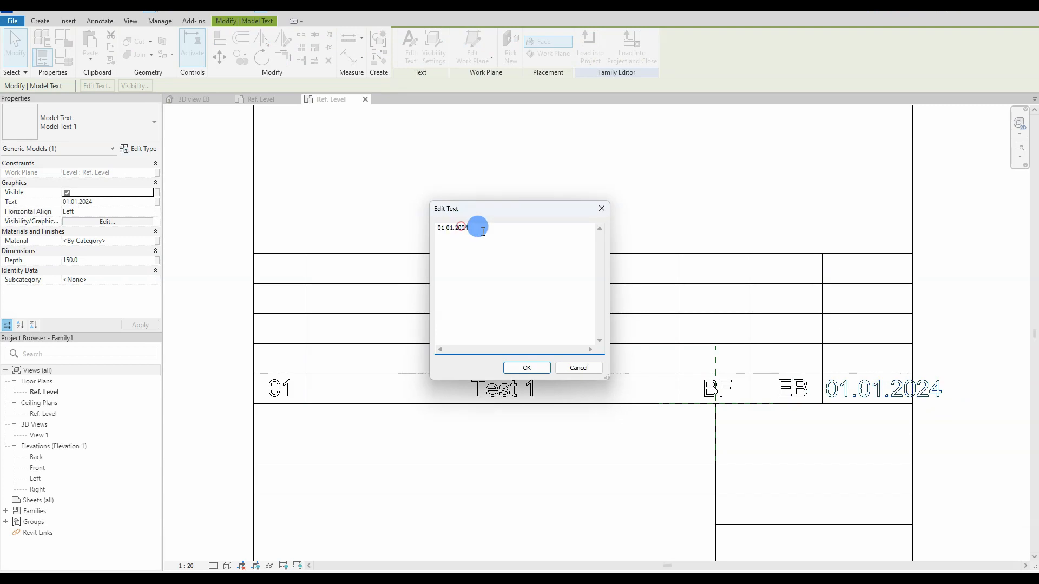
key("BackSpace")
key("BackSpace")
left_click(525, 368)
left_click(993, 408)
Step: Reposition the date and EB texts within their cells
scroll(899, 405, "up", 5)
left_click_drag(706, 338, 693, 339)
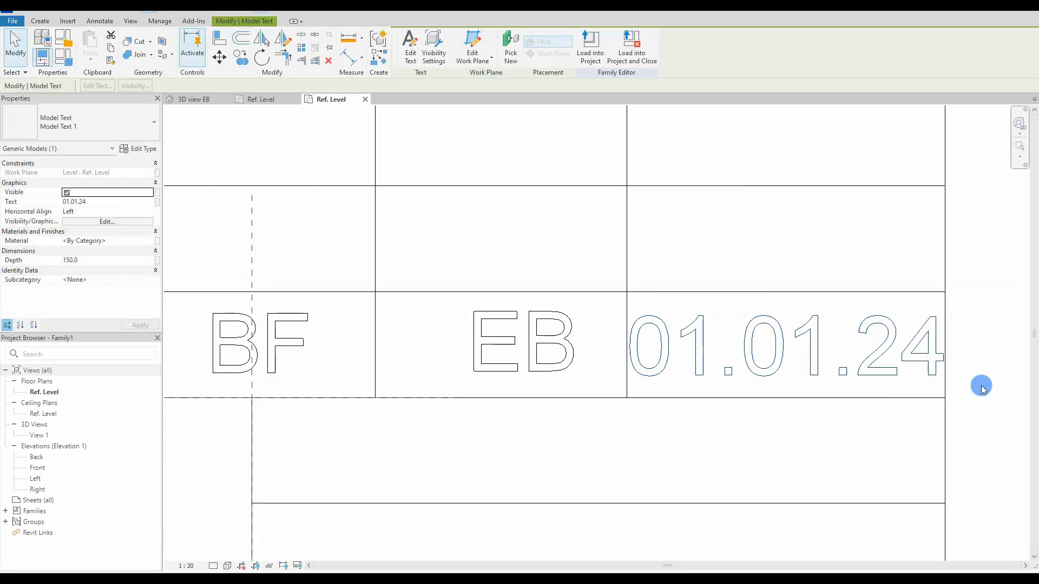
left_click(971, 390)
scroll(508, 339, "down", 1)
middle_click_drag(507, 339, 672, 348)
left_click_drag(671, 347, 651, 345)
scroll(651, 345, "down", 2)
middle_click_drag(652, 346, 721, 352)
scroll(721, 353, "down", 3)
left_click(945, 402)
Step: Move three vertical column lines 50 to the left
left_click(392, 355)
left_click(679, 354, "ctrl")
left_click(723, 354, "ctrl")
left_click(866, 358)
scroll(783, 338, "up", 3)
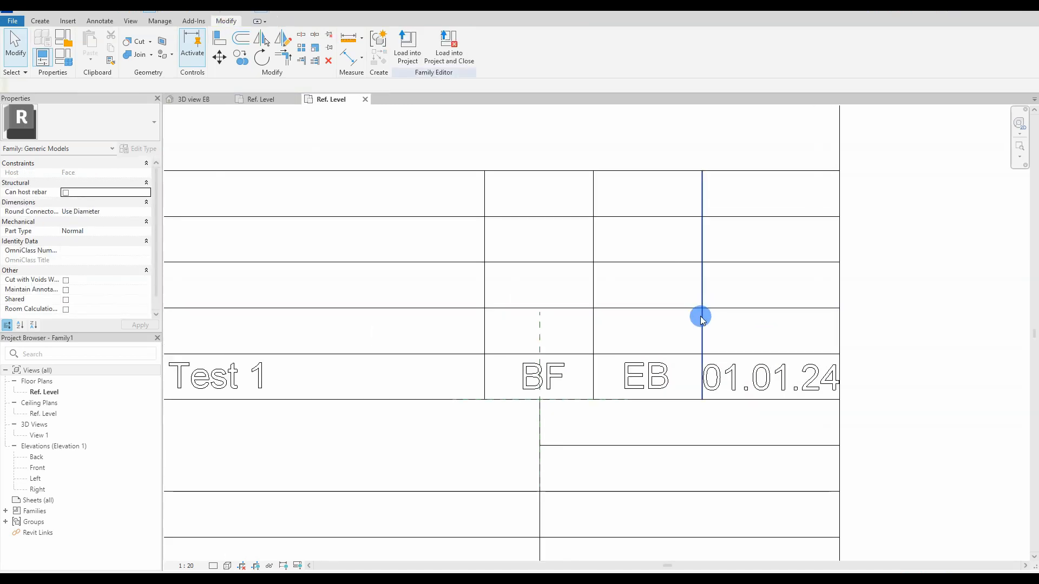
left_click(701, 314)
left_click(592, 315, "ctrl")
left_click(485, 295, "ctrl")
key("m")
key("v")
left_click(659, 248)
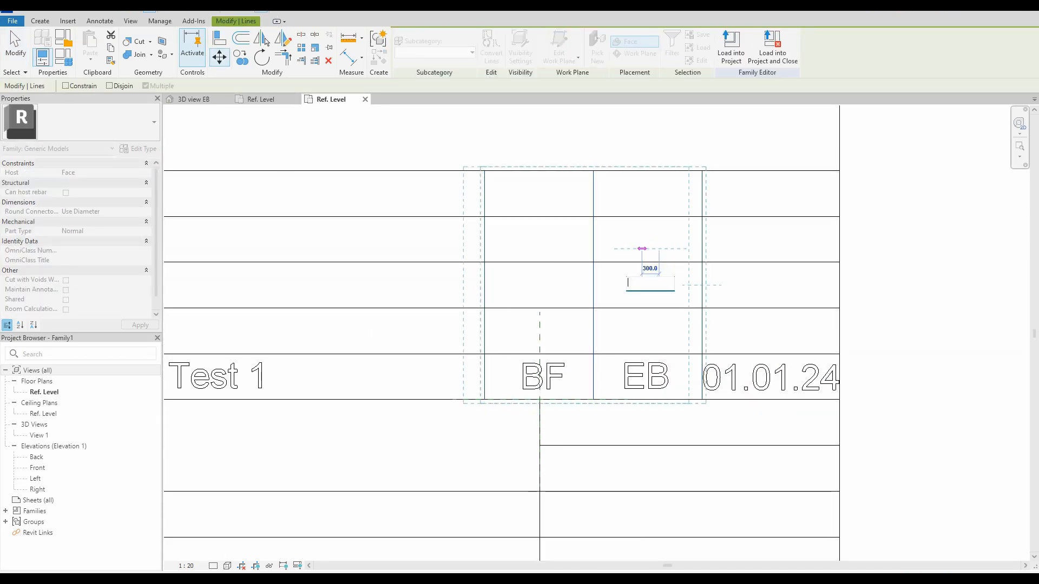
type("50")
key("Return")
Step: Shift the 01.01.24 date slightly left in its cell
left_click(642, 250)
scroll(817, 375, "up", 3)
left_click_drag(560, 382, 555, 386)
key("Escape")
scroll(554, 385, "down", 4)
Step: Select the row's 01, Test 1, BF, EB and date texts and copy them into the rows above
middle_click_drag(555, 385, 677, 391)
left_click(668, 390)
left_click(612, 389, "ctrl")
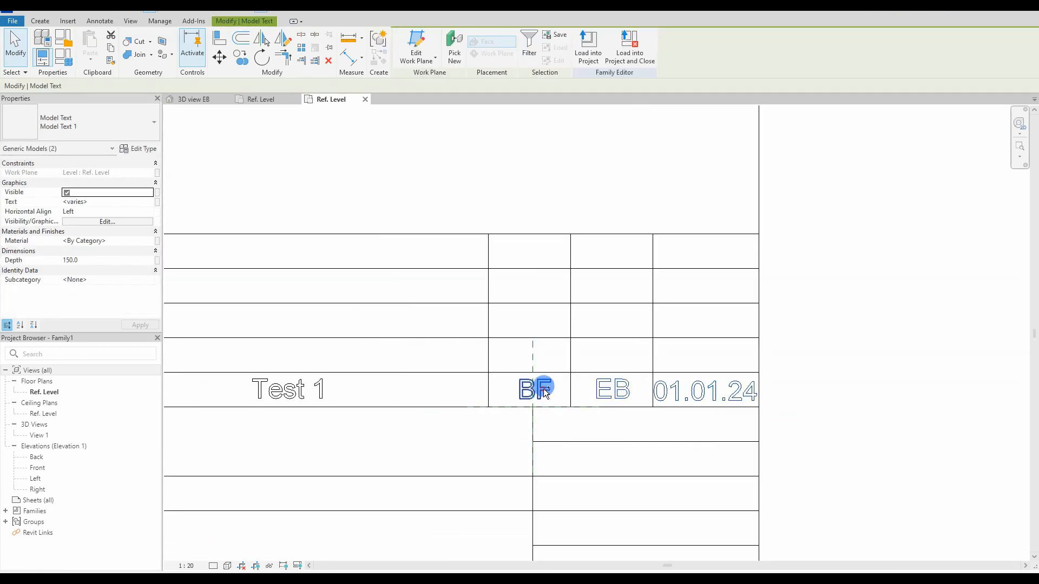
left_click(549, 391, "ctrl")
left_click(287, 389, "ctrl")
scroll(402, 389, "down", 1)
middle_click_drag(403, 390, 585, 394)
left_click(313, 395, "ctrl")
key("c")
key("o")
left_click(294, 409)
Step: Place the last copies of the row so the table has five rows
left_click(294, 383)
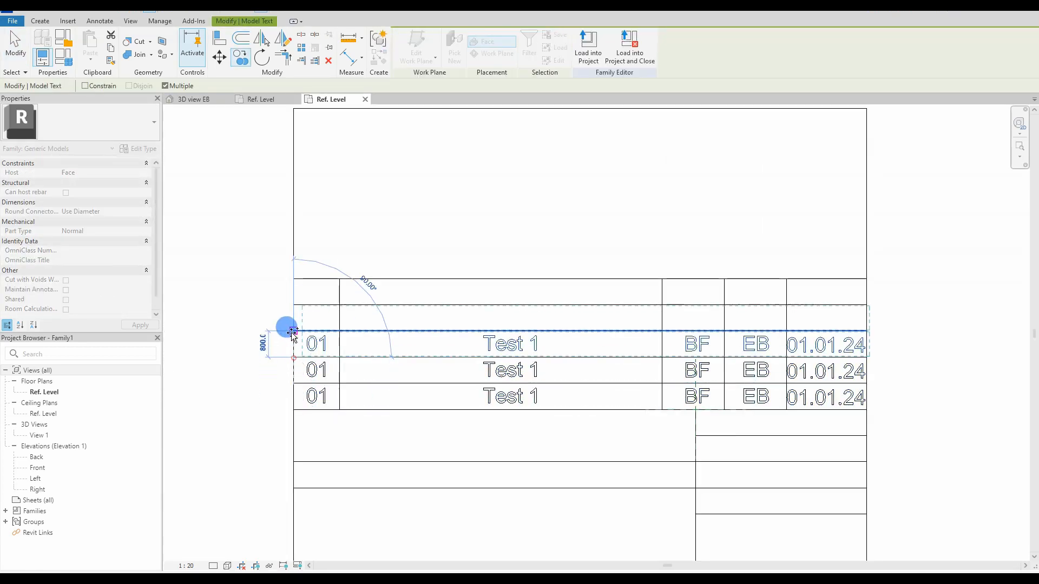
left_click(294, 331)
left_click(293, 305)
key("Escape")
key("Escape")
Step: Renumber the second and third rows to 02 and 03
double_click(316, 371)
left_click(458, 231)
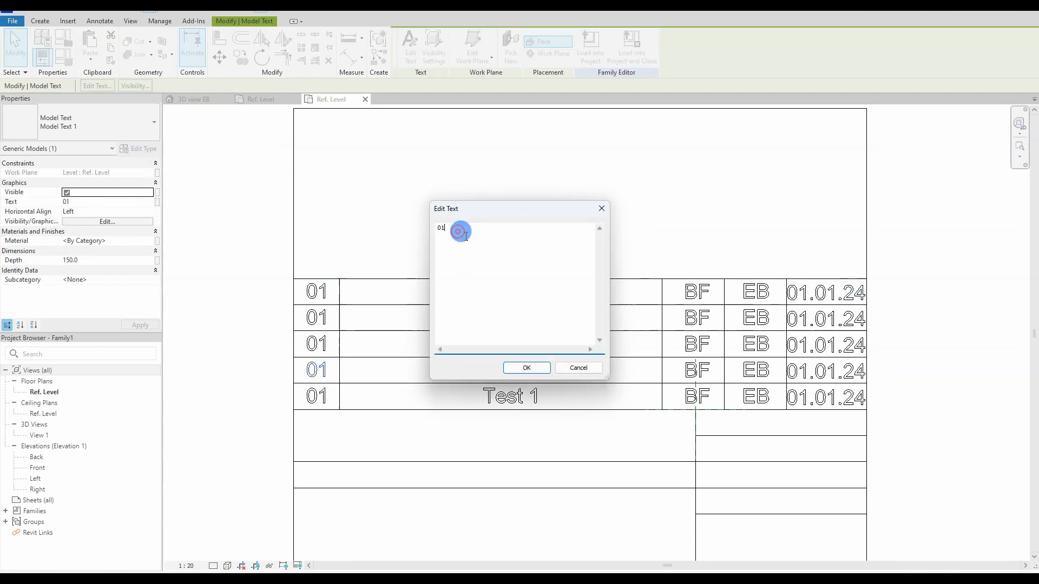
left_click(527, 368)
double_click(316, 344)
left_click(526, 367)
Step: Renumber the fourth and top rows to 04 and 05
double_click(316, 317)
left_click(458, 231)
key("BackSpace")
type("4")
left_click(527, 368)
double_click(317, 292)
left_click(459, 228)
key("BackSpace")
type("5")
left_click(526, 368)
Step: Change the bottom two rows' descriptions to Rev 1 and Rev 2
double_click(508, 370)
left_click(527, 368)
double_click(513, 397)
left_click(511, 368)
double_click(511, 370)
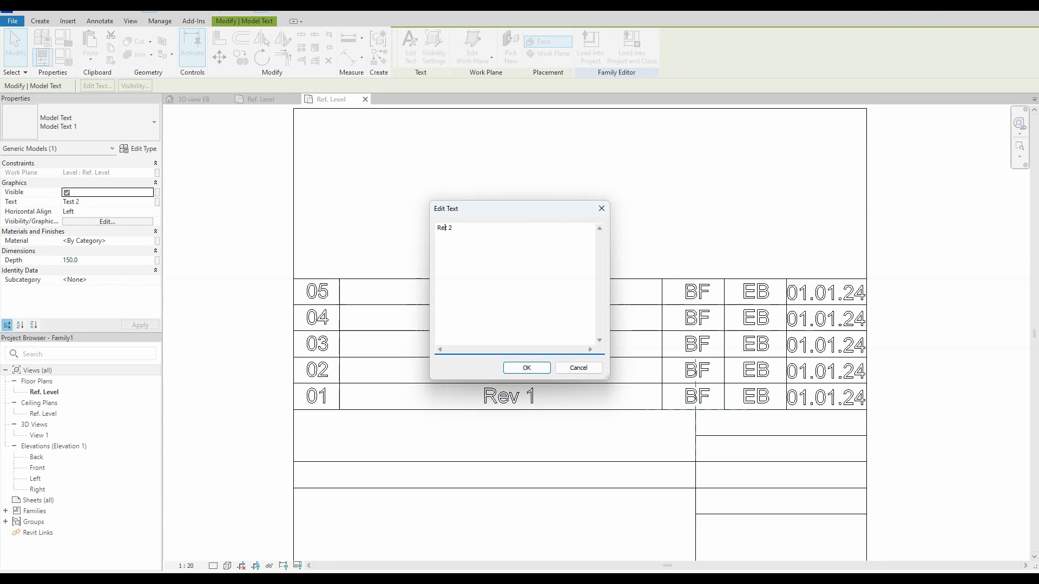
type("v 2")
left_click(511, 368)
Step: Change the third row's description to Rev 3
double_click(513, 368)
key("ctrl+c")
left_click(514, 368)
double_click(505, 344)
key("ctrl+v")
left_click(514, 367)
Step: Change the fourth and top rows' descriptions to Rev 4 and Rev 5
double_click(515, 320)
key("ctrl+v")
left_click(526, 367)
double_click(496, 289)
key("ctrl+v")
left_click(526, 368)
left_click(235, 297)
scroll(245, 294, "down", 1)
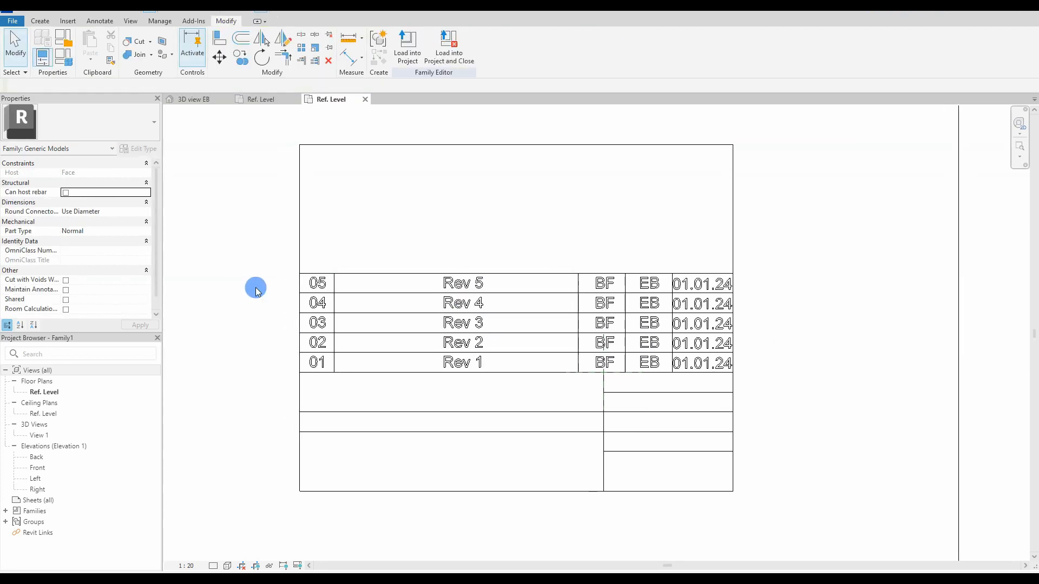
scroll(670, 301, "up", 2)
left_click(673, 273)
Step: Select the revision column dividers and measure the spacing between them
left_click(509, 277, "ctrl")
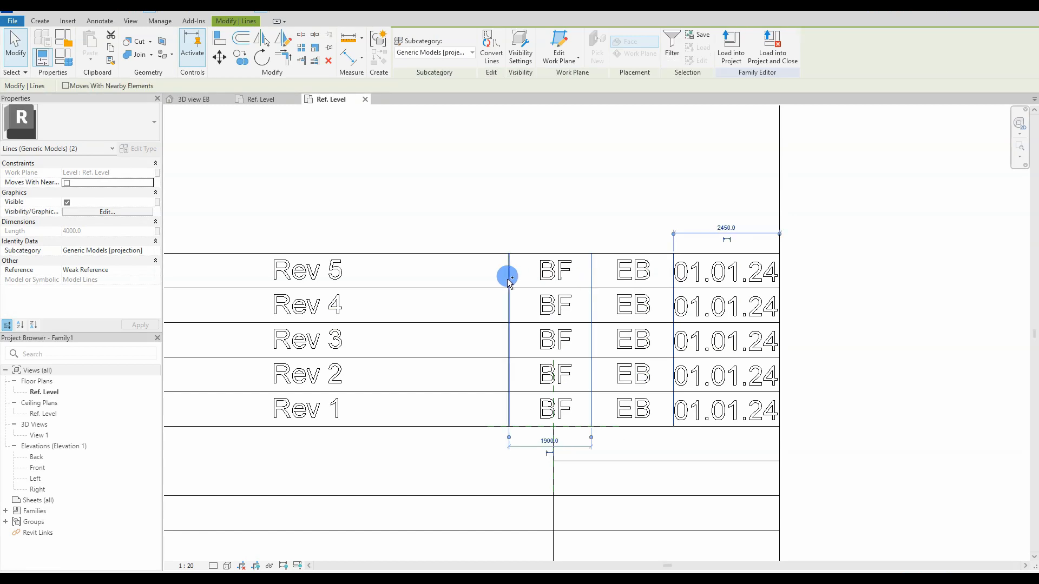
left_click(542, 246)
left_click(670, 280)
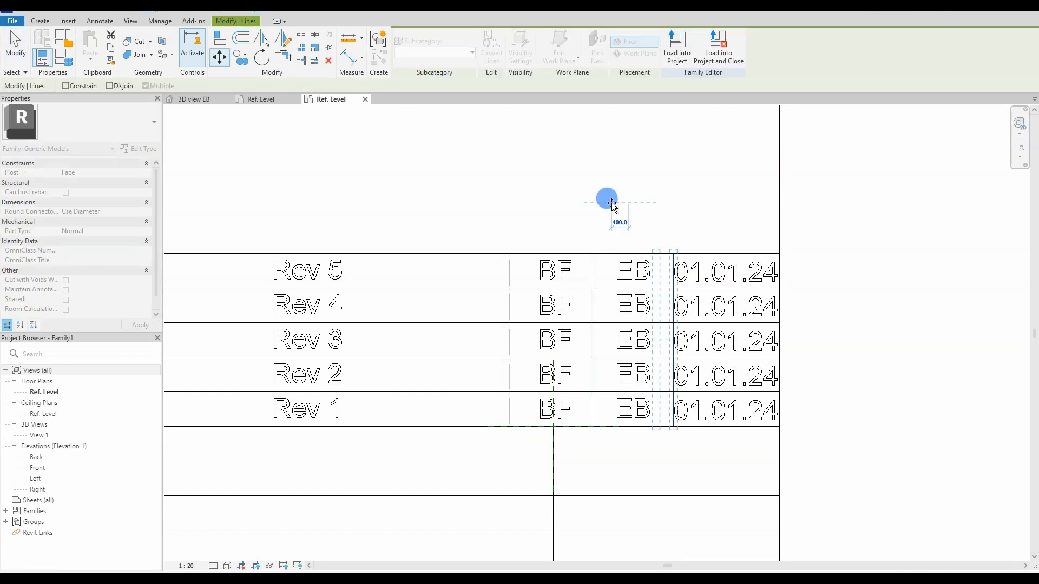
left_click(591, 273)
left_click(577, 213)
left_click(348, 38)
left_click(521, 253)
key("Escape")
key("Escape")
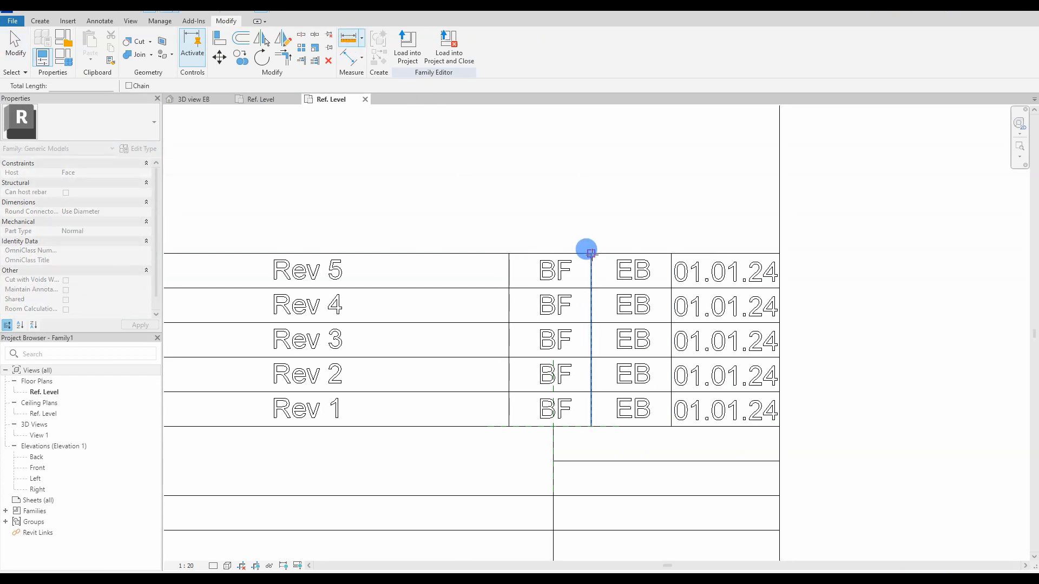
Step: Move the divider before the date column slightly to the left
left_click(671, 260)
key("m")
key("v")
left_click(651, 220)
left_click(646, 220)
key("Escape")
left_click(591, 280)
left_click(563, 200)
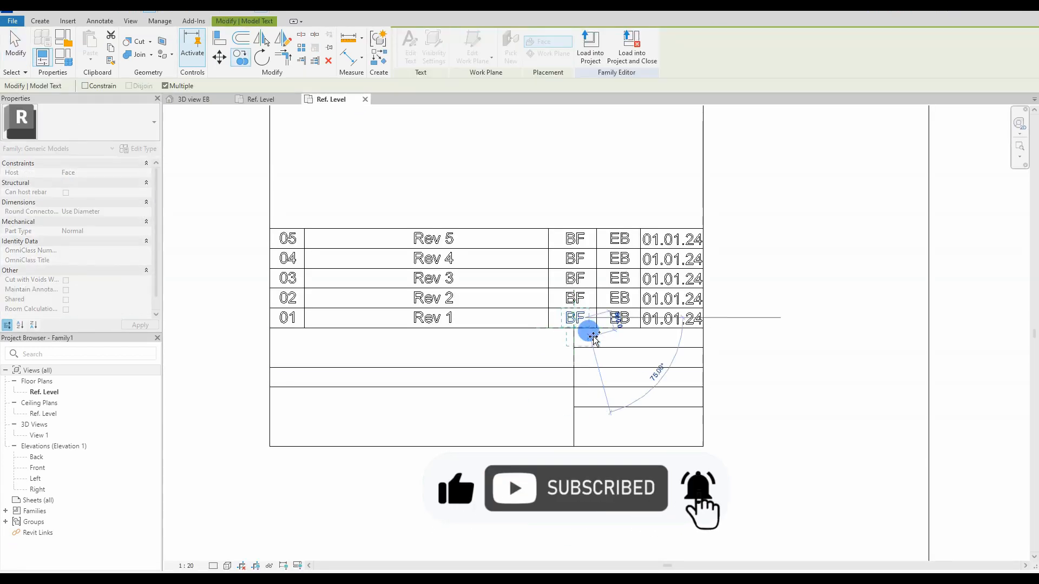
Step: Change the top label to Tegn. and place copies of it in the rows below
scroll(587, 331, "up", 3)
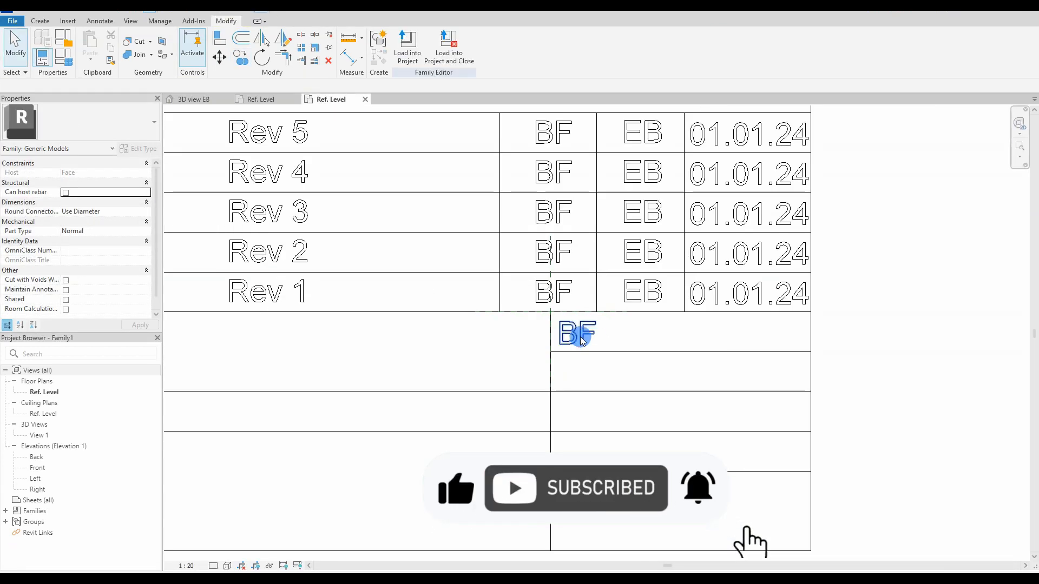
double_click(559, 343)
type("Tegn")
left_click(526, 368)
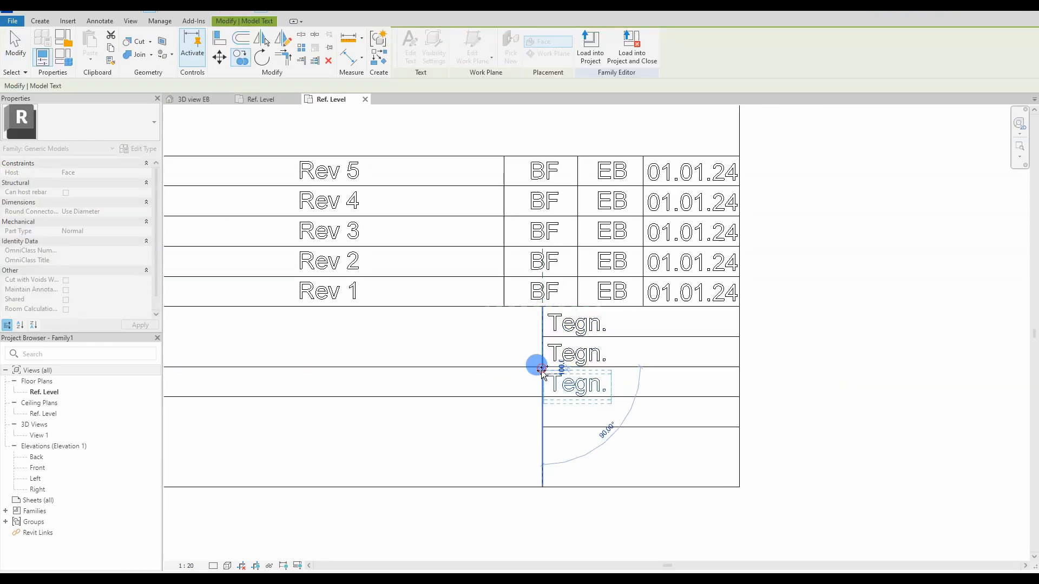
left_click(542, 397)
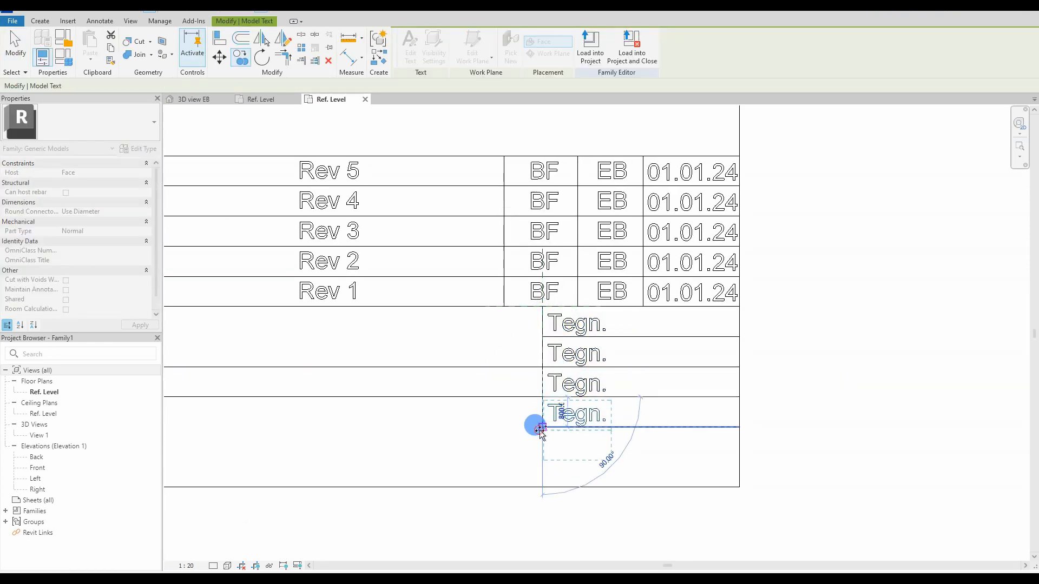
left_click(542, 427)
key("Escape")
Step: Relabel the Tegn. copies as Contr., Proj.nr., Date and BIM nr
double_click(568, 353)
left_click(526, 368)
double_click(568, 381)
type("Proj")
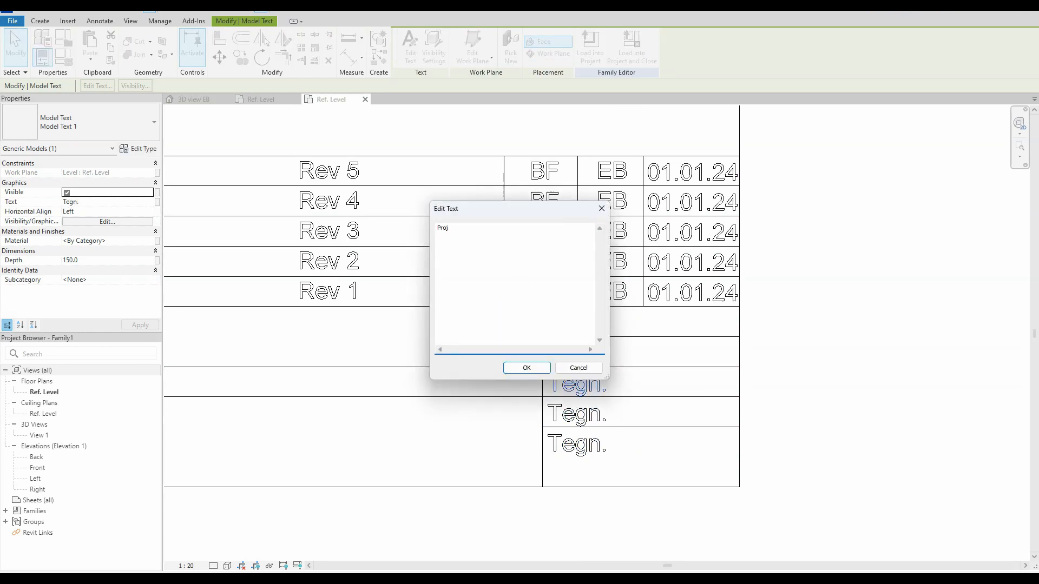
type(".nr.")
left_click(527, 367)
double_click(575, 417)
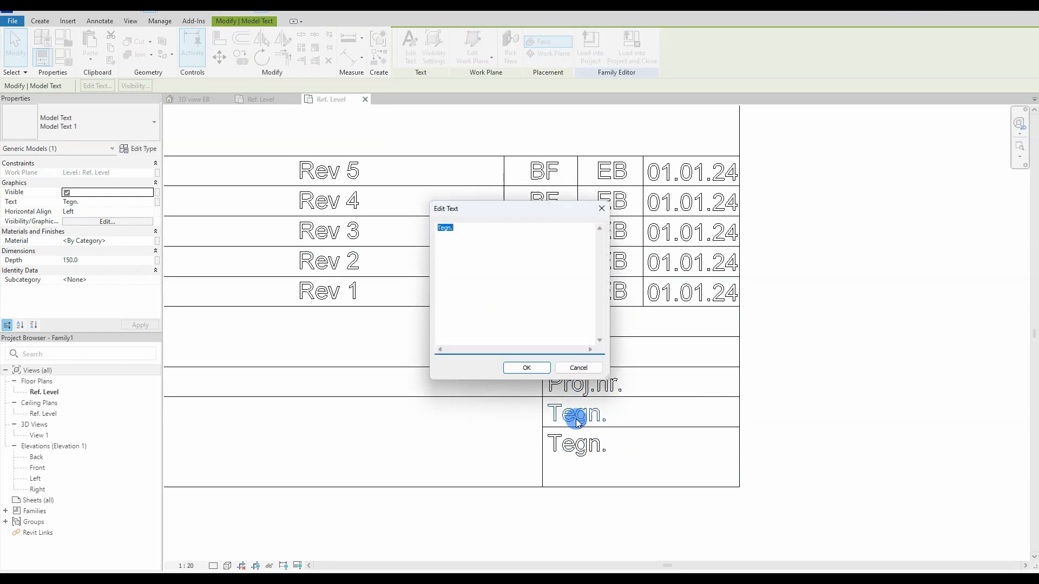
left_click(516, 369)
double_click(572, 447)
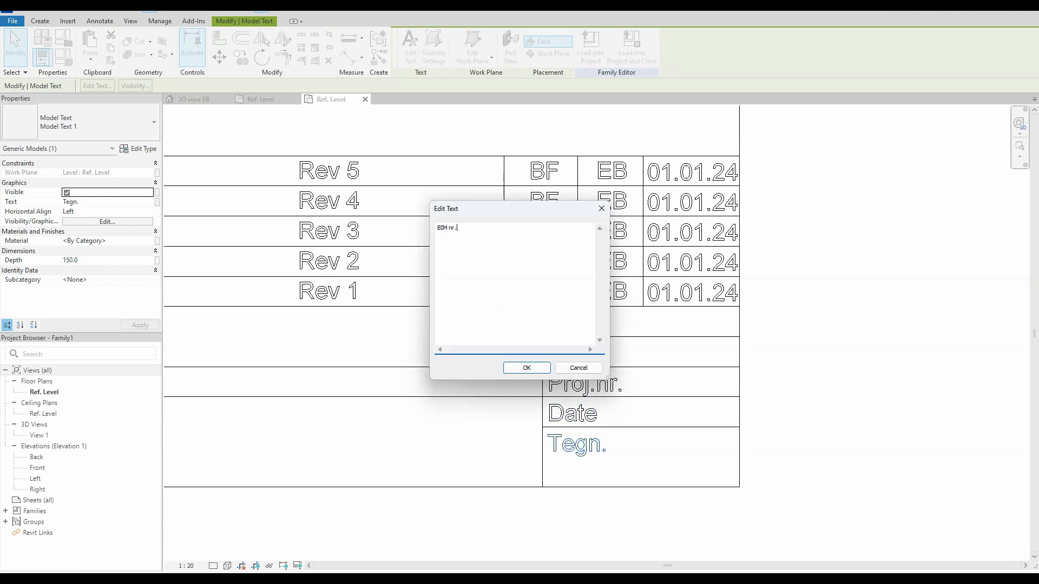
left_click(526, 367)
Step: Copy the BIM nr. label to the right with CO and change the copy to Rev
left_click(595, 444)
key("c")
key("o")
left_click(542, 427)
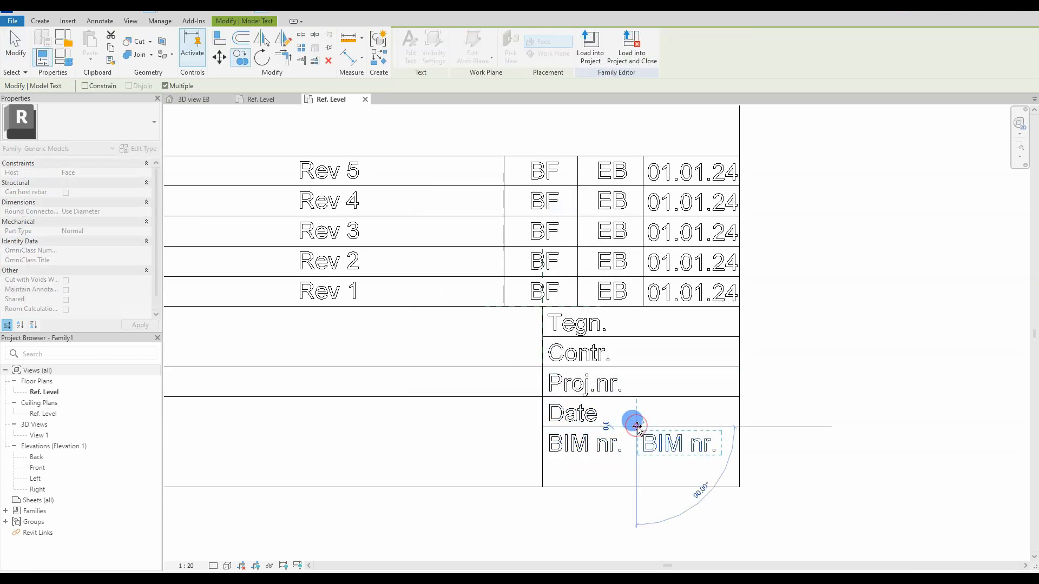
left_click(659, 427)
double_click(679, 443)
left_click(533, 366)
Step: Copy the BIM nr. and Rev labels one row down and change them to B-001 and 01
left_click(812, 452)
left_click(614, 442)
left_click(690, 444, "ctrl")
key("c")
key("o")
left_click(542, 427)
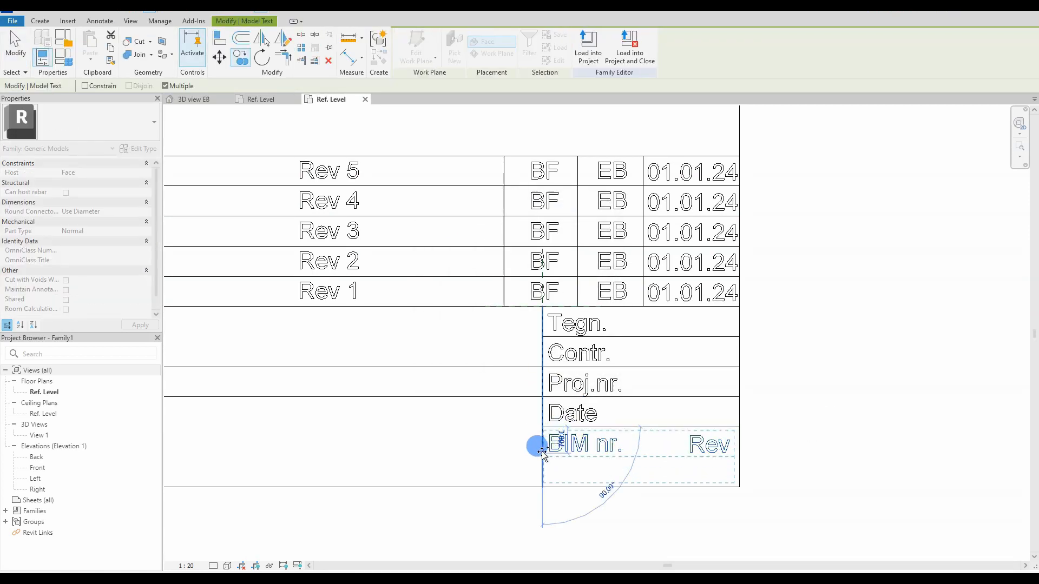
left_click(542, 452)
double_click(573, 471)
left_click(523, 367)
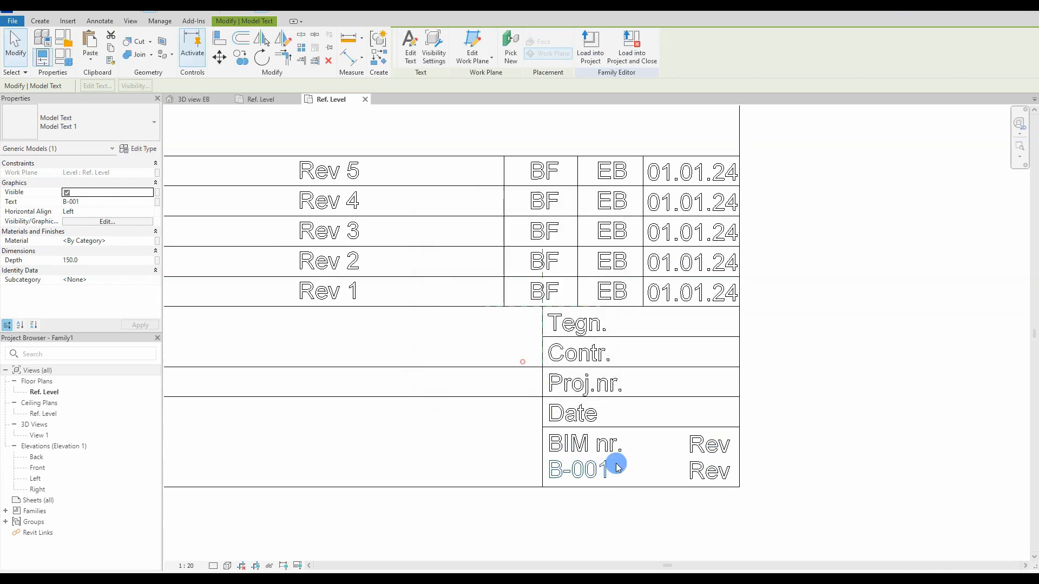
double_click(697, 471)
type("01")
left_click(513, 367)
left_click(712, 468)
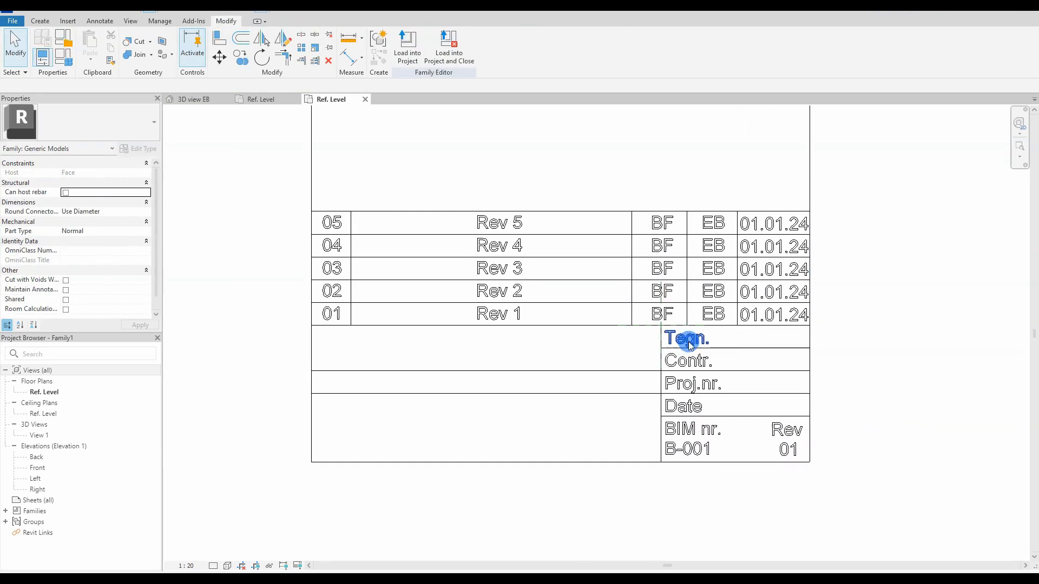
Step: Copy the Tegn., Contr., Proj.nr. and Date labels into the next column
left_click(685, 342)
left_click(685, 361, "ctrl")
left_click(683, 384, "ctrl")
left_click(680, 410, "ctrl")
key("c")
key("o")
left_click(658, 325)
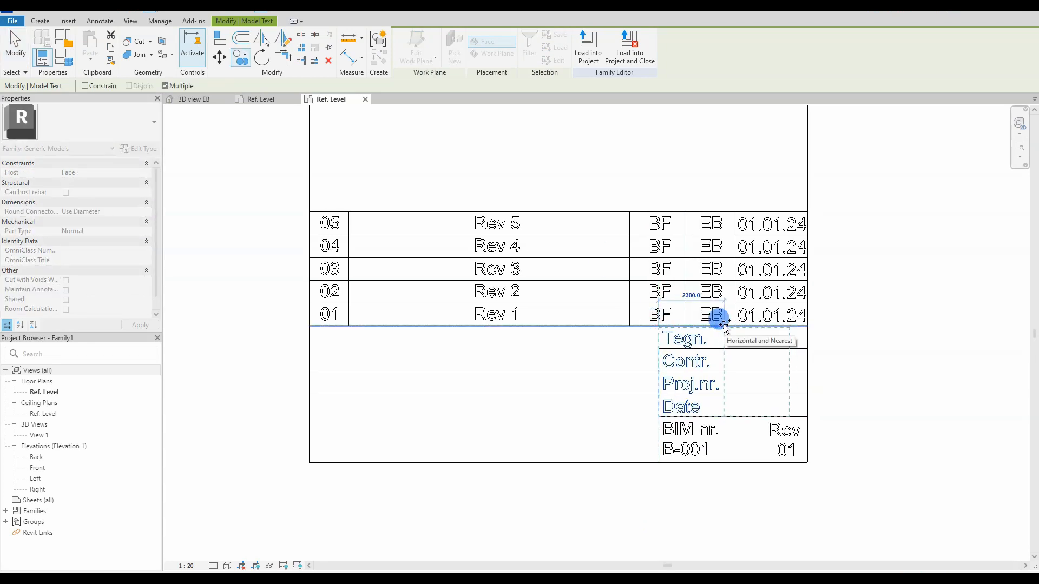
left_click(723, 325)
Step: Change the copied labels to the values 01.01.24, 1337, EB and BF
double_click(745, 407)
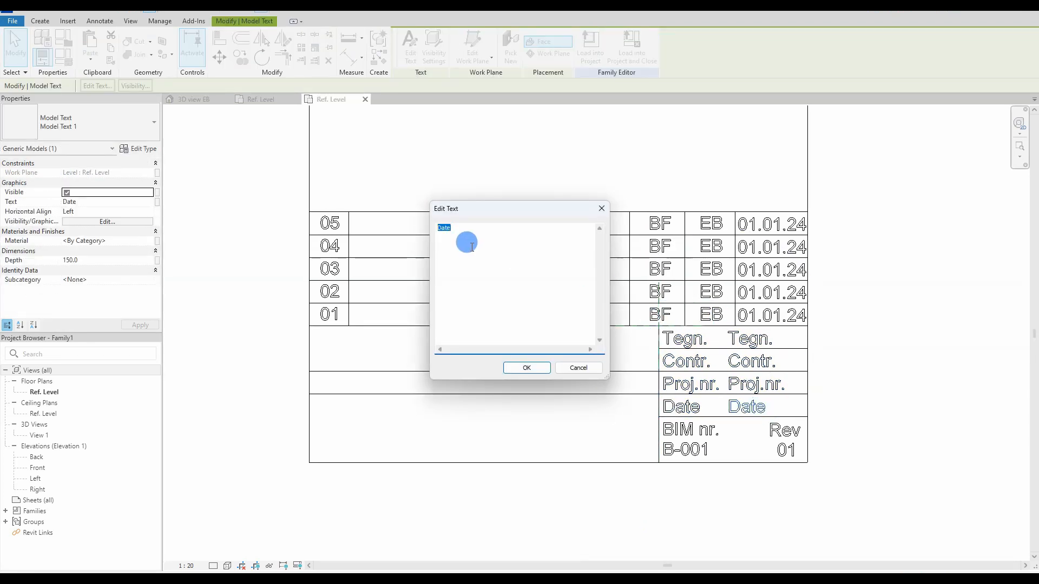
type("01.01.24")
left_click(527, 367)
double_click(756, 384)
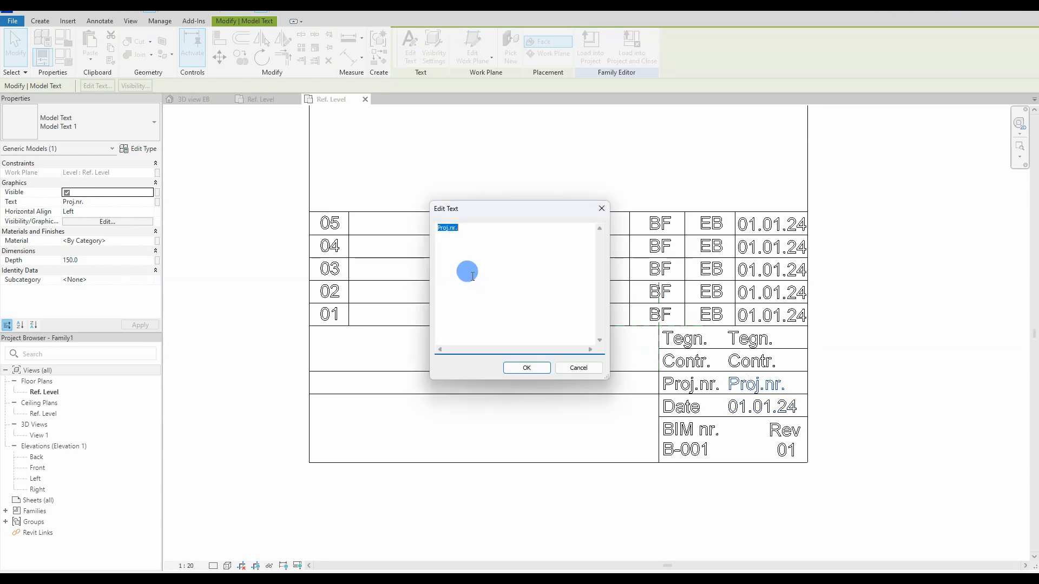
left_click(526, 368)
double_click(745, 362)
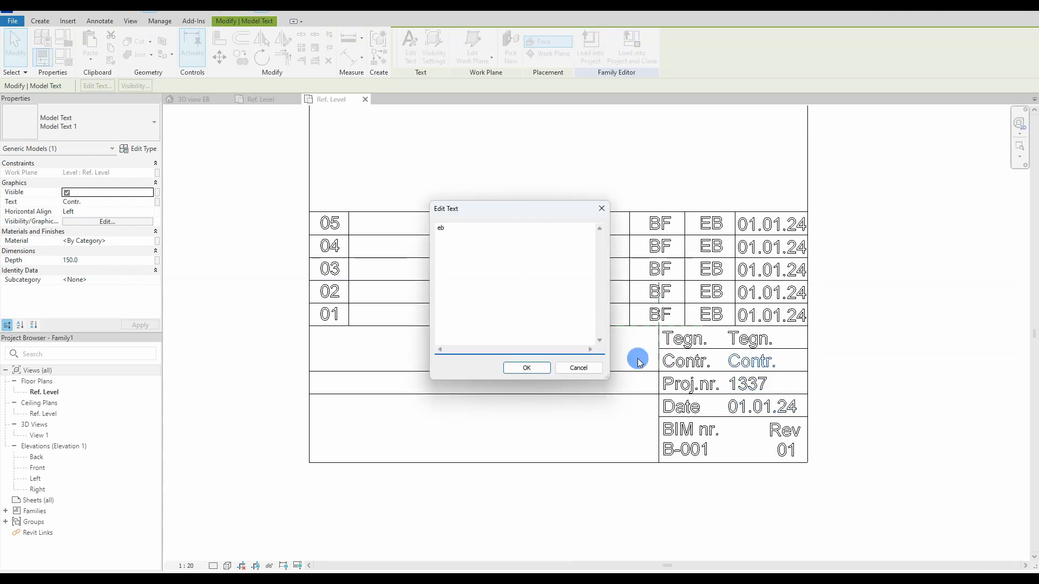
left_click(527, 368)
double_click(746, 340)
type("BF")
left_click(543, 372)
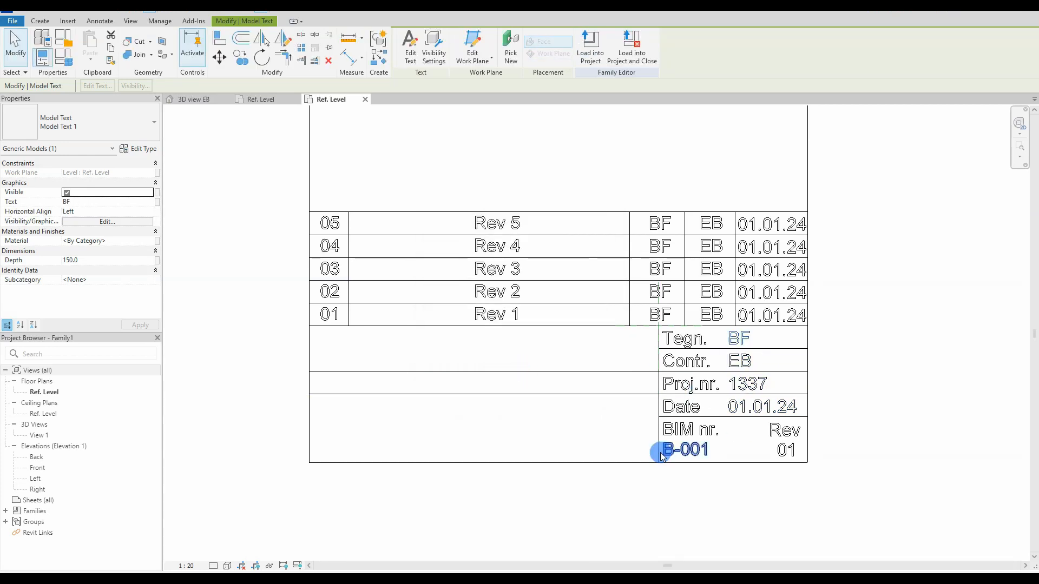
left_click(621, 436)
Step: Copy a label into the empty left cell and change its text to 'Initiative holder:'
left_click(680, 343)
left_click_drag(680, 343, 336, 349, "ctrl")
double_click(343, 356)
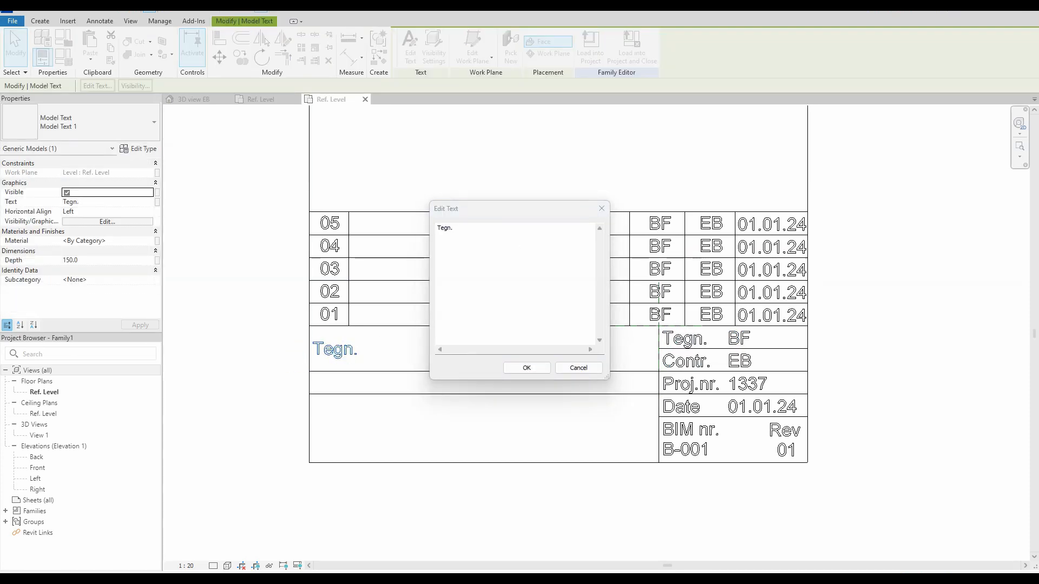
double_click(464, 227)
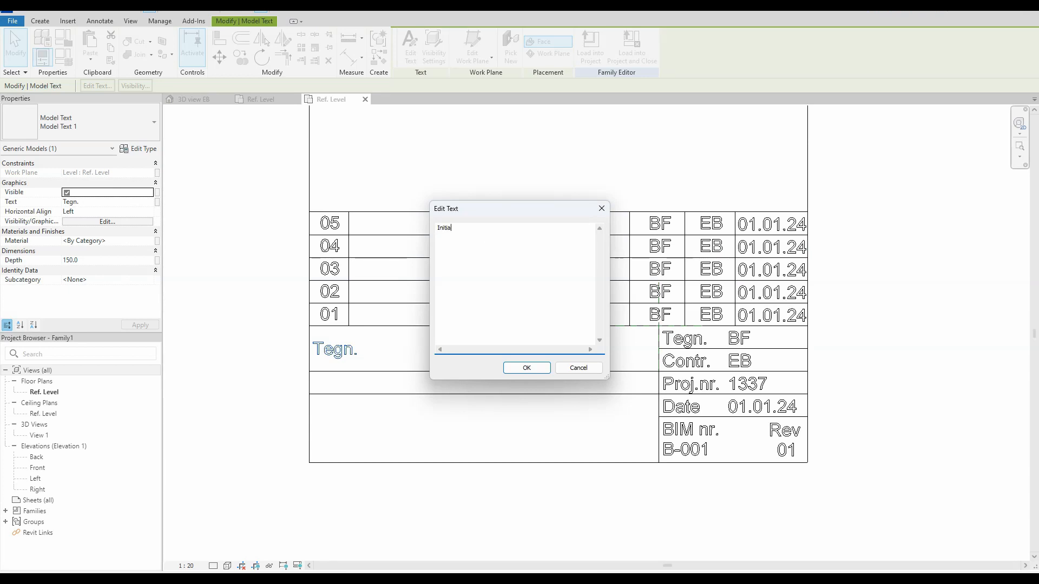
left_click(526, 367)
double_click(424, 366)
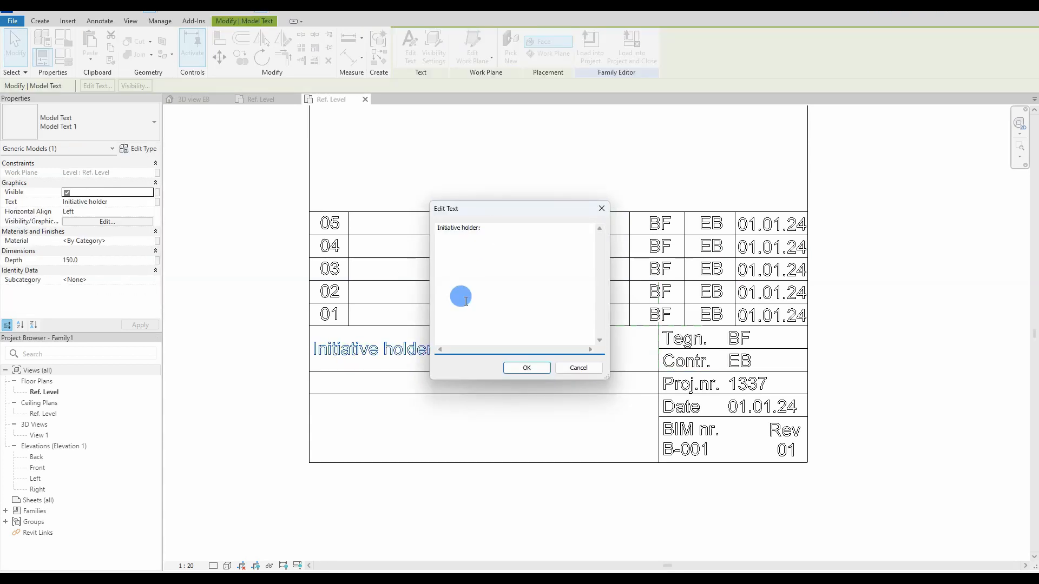
left_click(526, 367)
Step: Copy the label down into the rows below as 'Project:' and 'Area'
left_click_drag(331, 350, 330, 381, "ctrl")
double_click(337, 388)
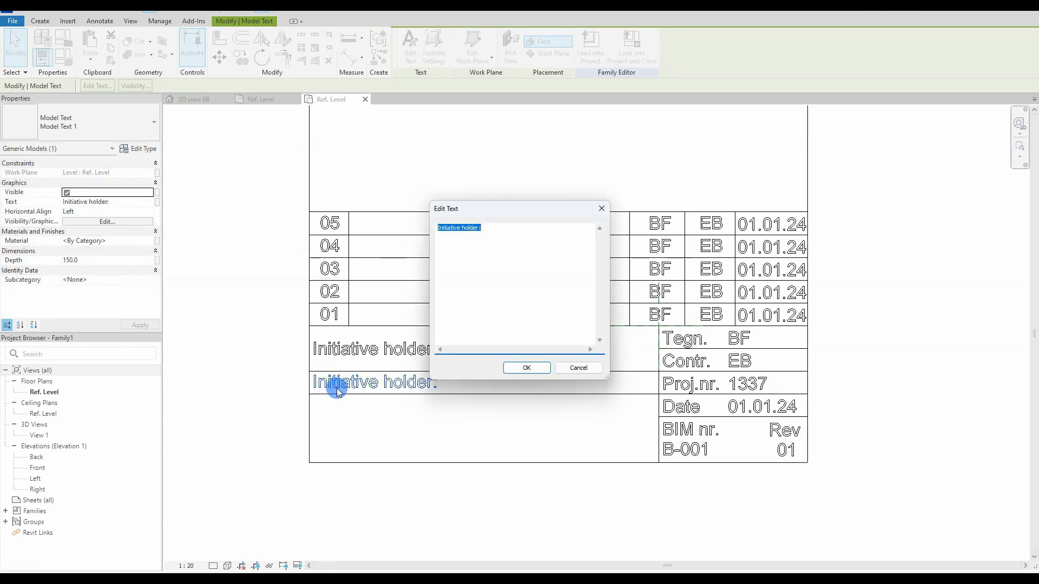
left_click_drag(513, 232, 459, 233)
type("Project:")
left_click(526, 367)
left_click_drag(325, 383, 313, 429, "ctrl")
double_click(346, 413)
type("Area")
Step: Change the Area copy to 'BIM eexcavation' and add an 'Offer' line beneath it
double_click(319, 427)
double_click(457, 227)
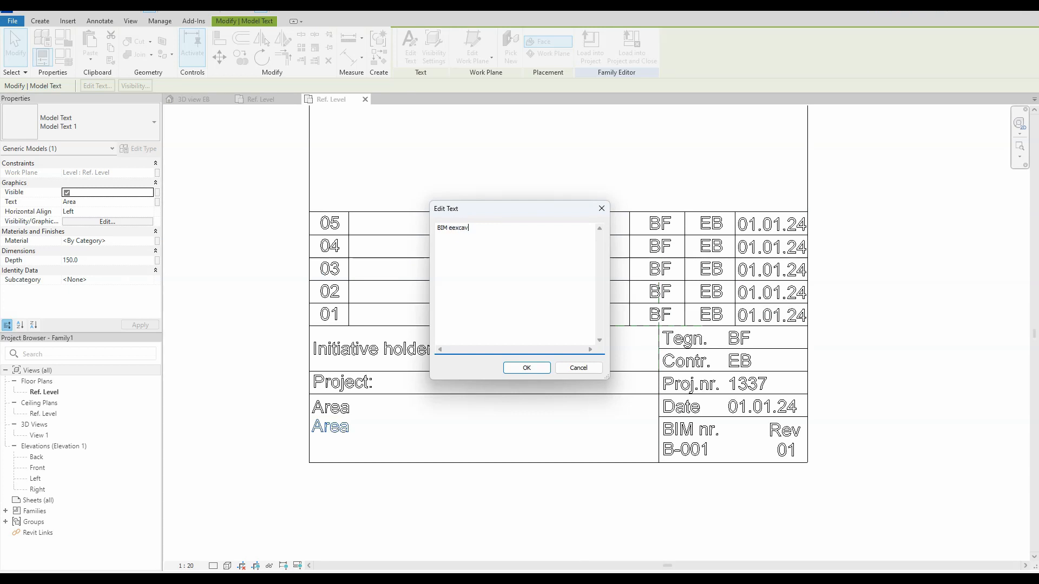
left_click(527, 367)
left_click_drag(354, 428, 317, 453, "ctrl")
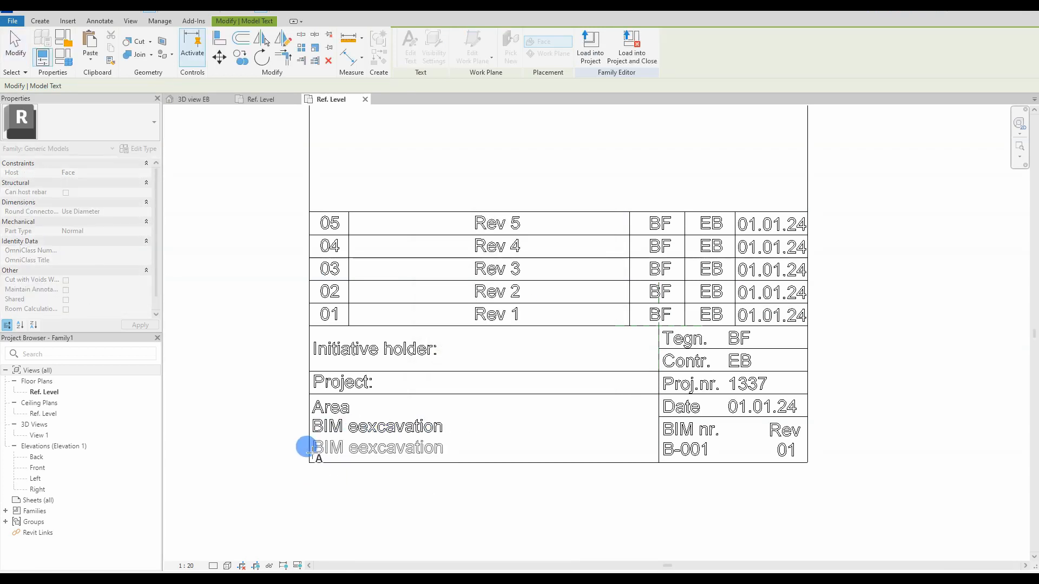
double_click(349, 449)
type("Offer")
left_click(526, 367)
left_click(537, 473)
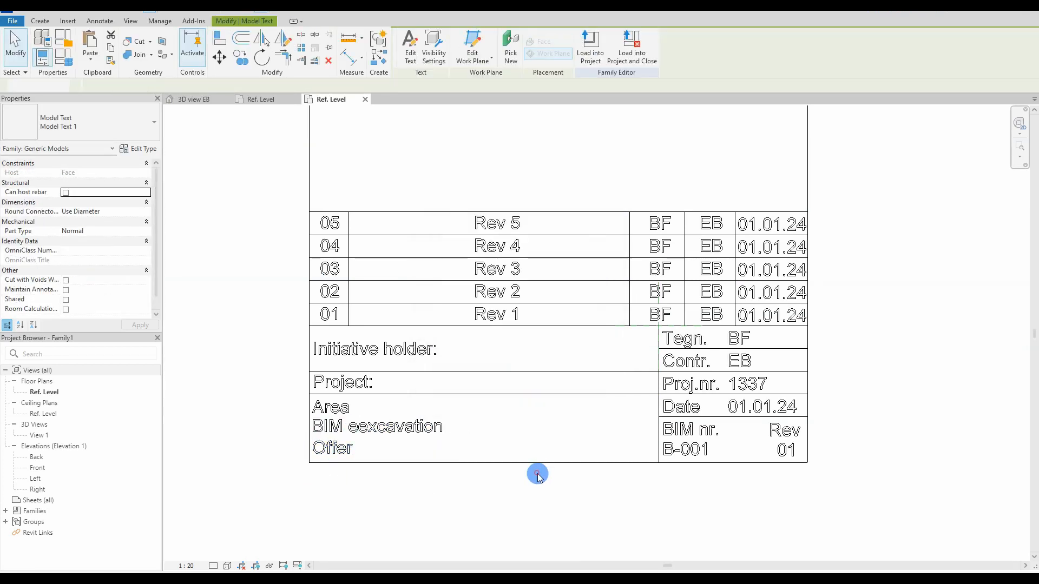
Step: Copy the 'Initiative holder:' label to the right and change it to 'EB Company AS'
scroll(447, 450, "down", 1)
left_click(384, 373)
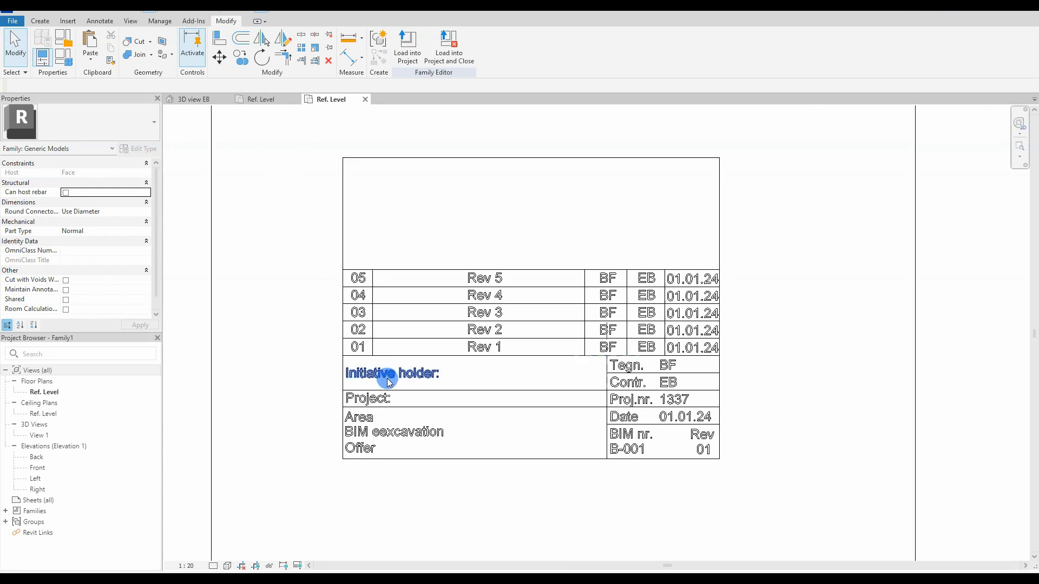
left_click_drag(384, 373, 477, 383, "ctrl")
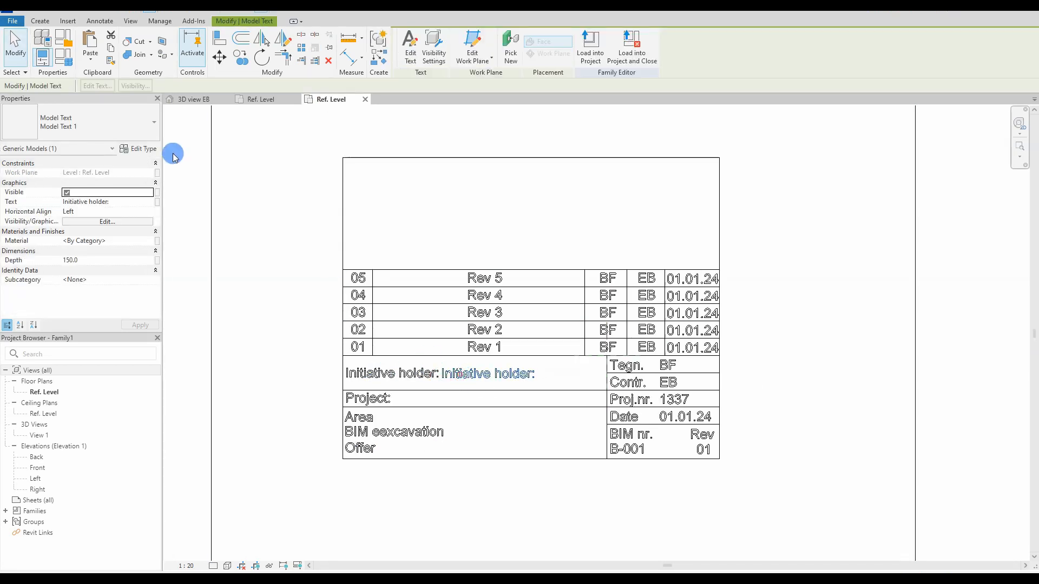
scroll(476, 381, "up", 1)
double_click(476, 378)
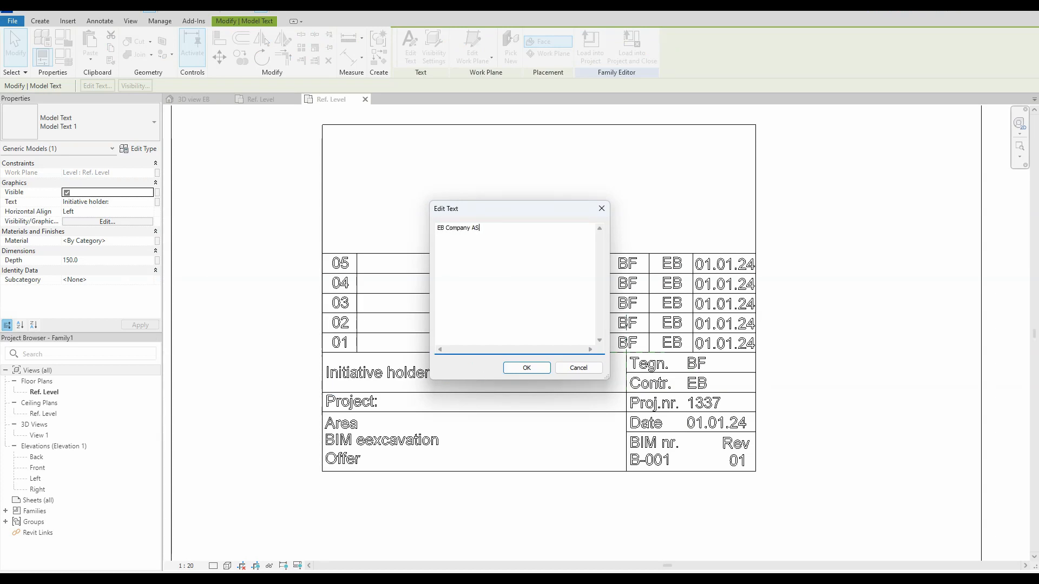
left_click(526, 367)
Step: Copy the 'Project:' label to the right and replace its text with the project's street address
left_click(264, 368)
left_click(371, 404)
key("c")
key("s")
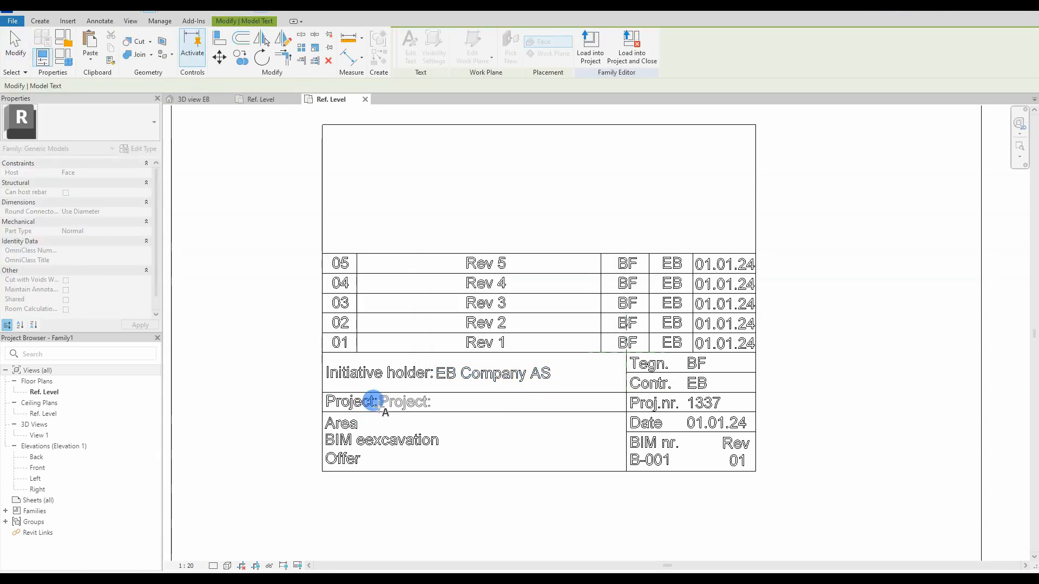
left_click(380, 406)
double_click(405, 401)
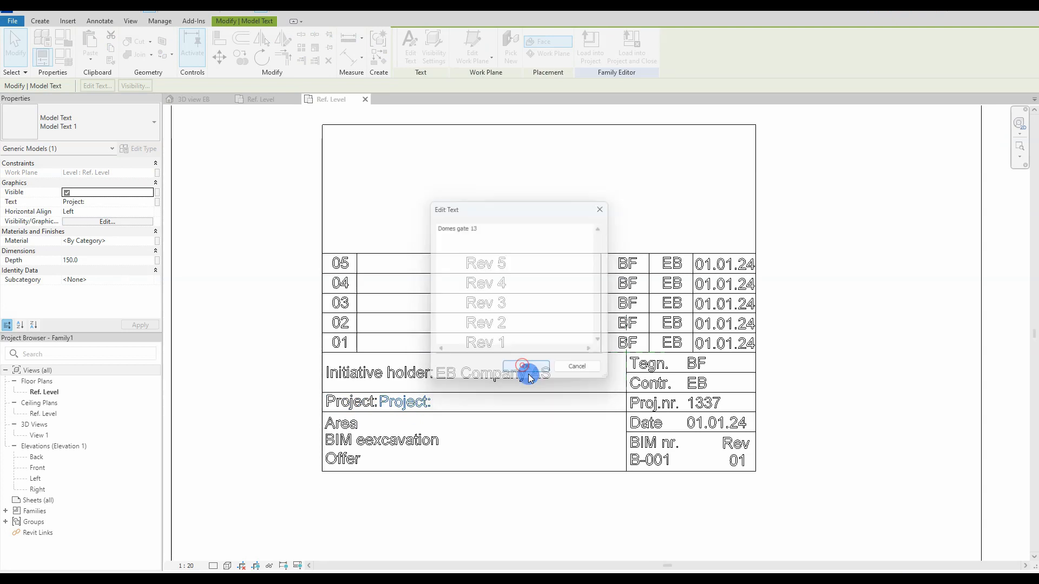
left_click(526, 367)
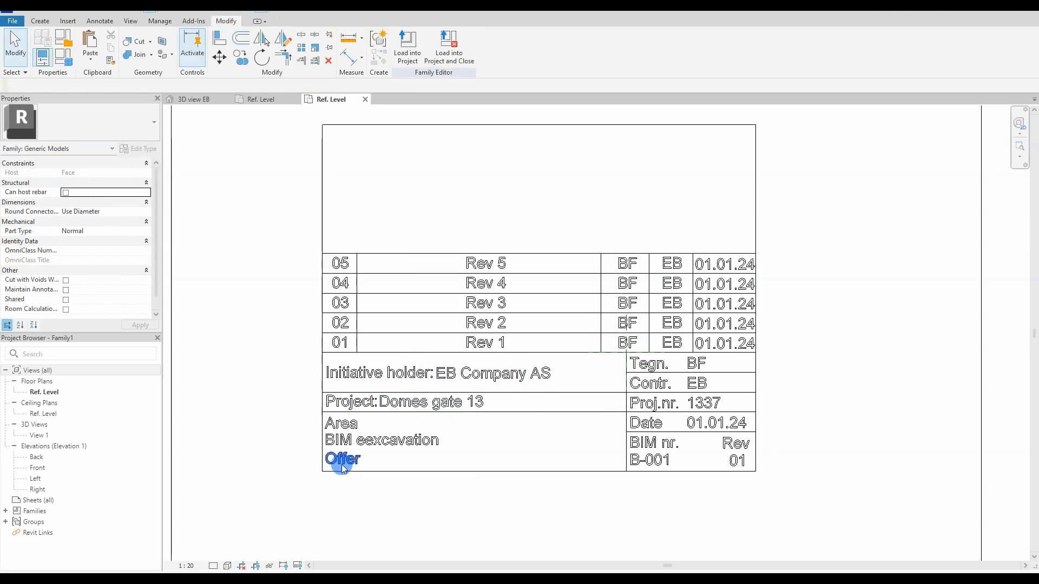
Step: Move the revision table's texts and lines up one row with MV
left_click(340, 263)
left_click(305, 346)
left_click_drag(346, 353, 761, 351)
key("m")
key("v")
left_click(322, 352)
left_click(322, 333)
left_click(980, 563)
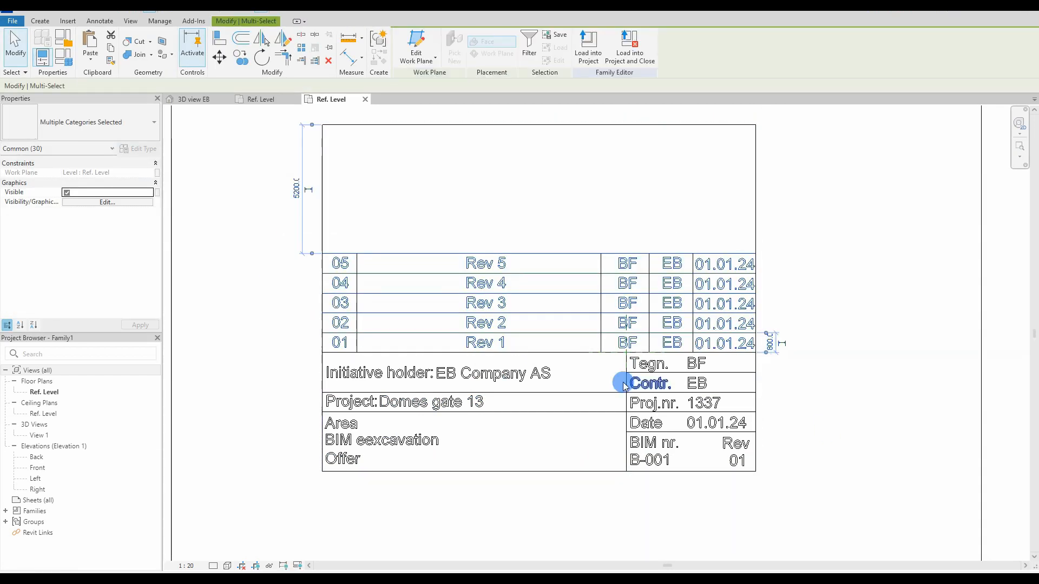
key("m")
key("v")
left_click(322, 352)
left_click(322, 332)
left_click(398, 312)
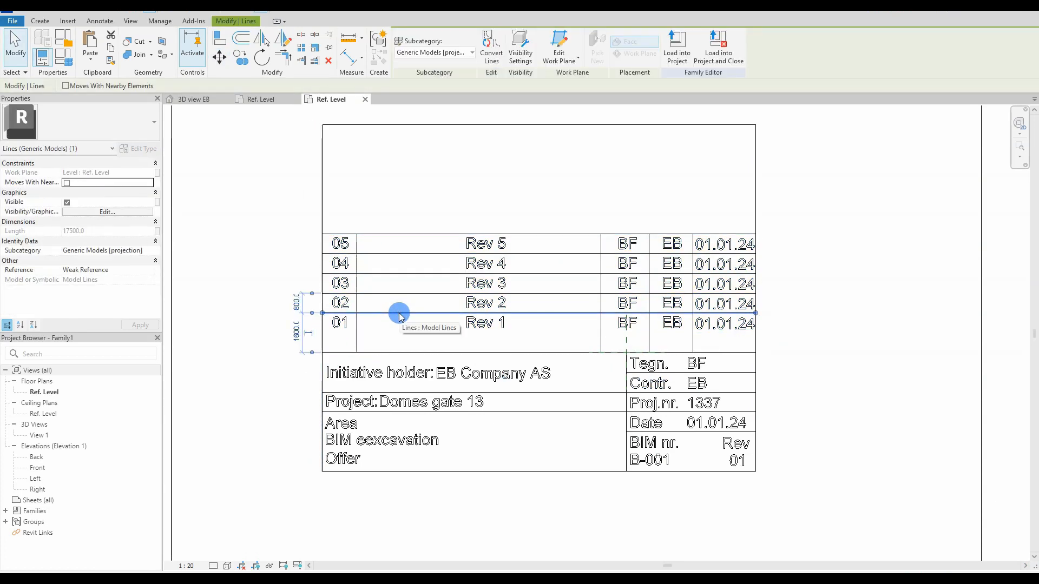
Step: Copy the row 01 texts into the empty row and edit the first two into Rev 1 and Rev applies headings
left_click(476, 328)
left_click(626, 323, "ctrl")
left_click(676, 324, "ctrl")
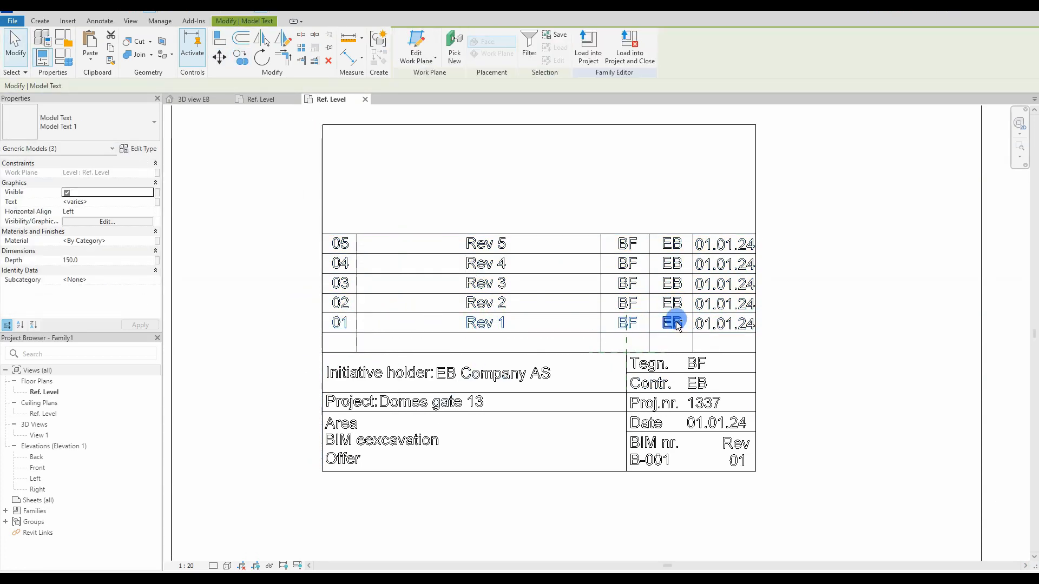
key("c")
key("o")
left_click(322, 323)
left_click(321, 342)
double_click(340, 344)
type("Rev 1")
left_click(526, 367)
double_click(475, 342)
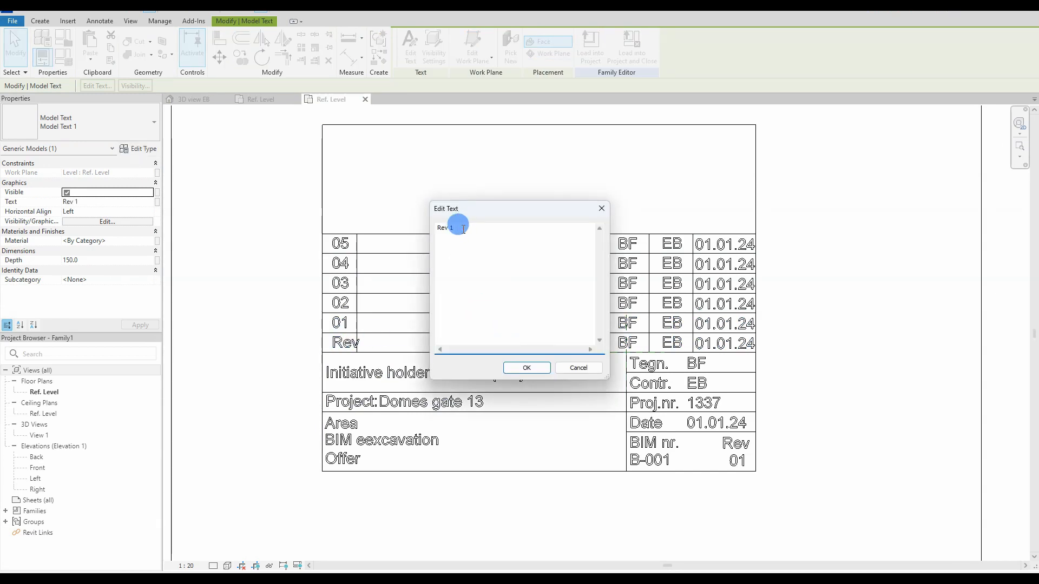
key("Return")
Step: Relabel the remaining copies as Tegn, Contr and Date, and nudge the headings into their cells
double_click(630, 343)
type("Tegn")
key("Return")
double_click(672, 343)
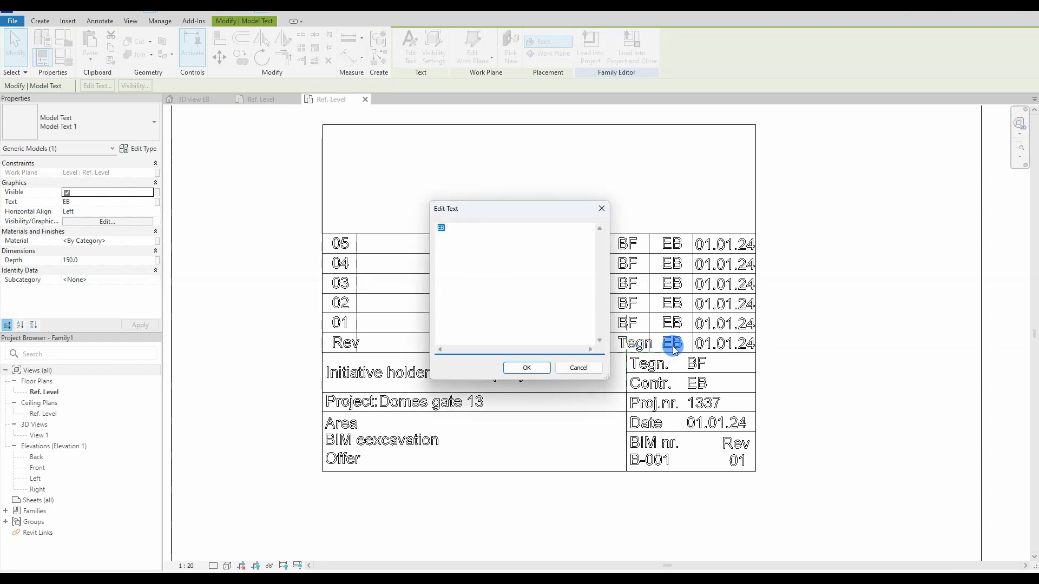
key("Return")
double_click(738, 342)
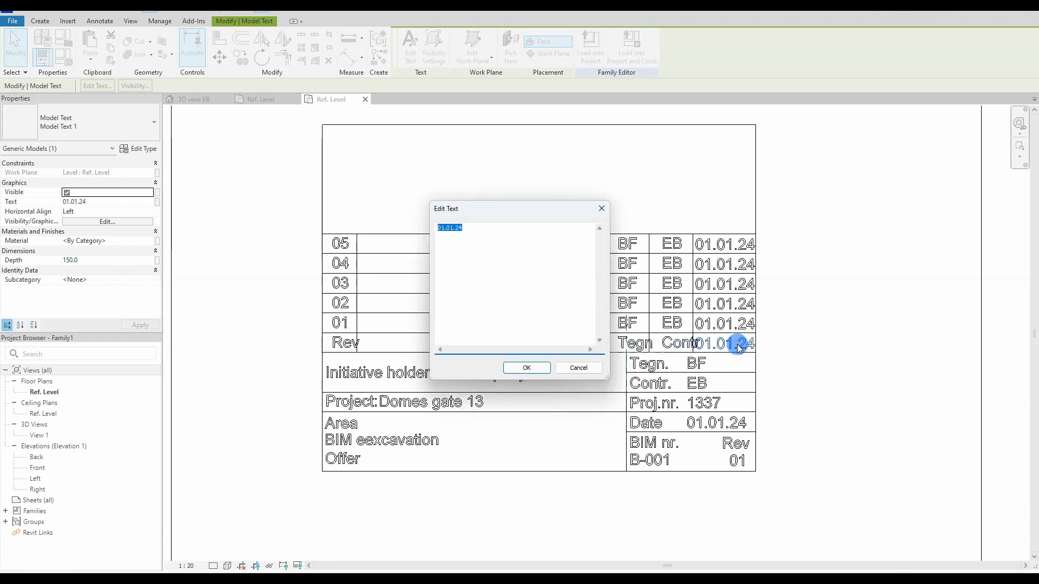
left_click(524, 368)
left_click(696, 332)
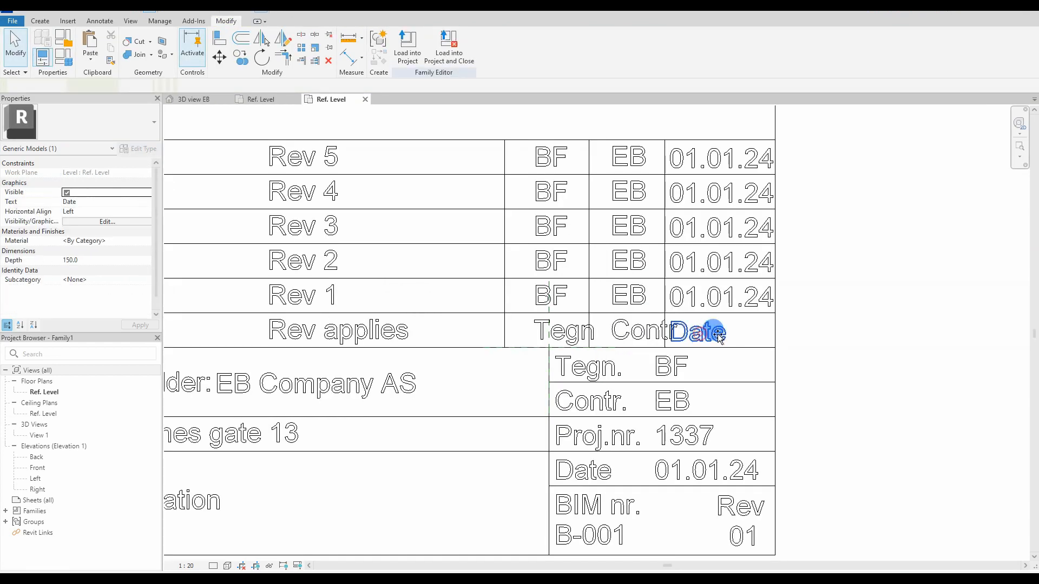
left_click(557, 331)
left_click(621, 331)
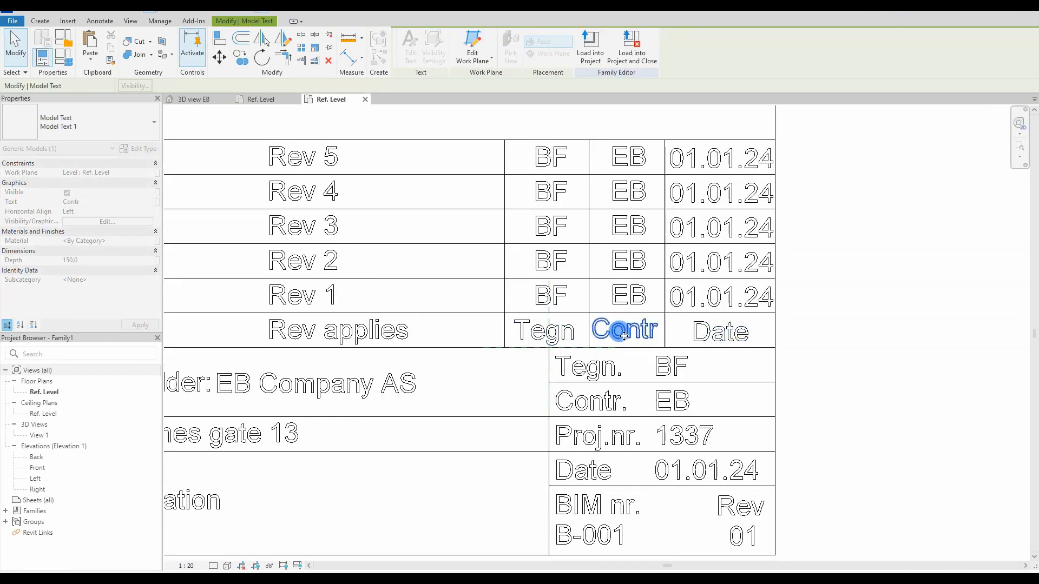
left_click_drag(631, 332, 632, 332)
left_click_drag(539, 330, 542, 330)
scroll(757, 334, "down", 2)
scroll(325, 330, "up", 4)
left_click_drag(417, 330, 399, 329)
Step: Copy the 05 text up to the top area and change it to 'Note'
scroll(393, 329, "down", 5)
left_click_drag(398, 254, 392, 169, "ctrl")
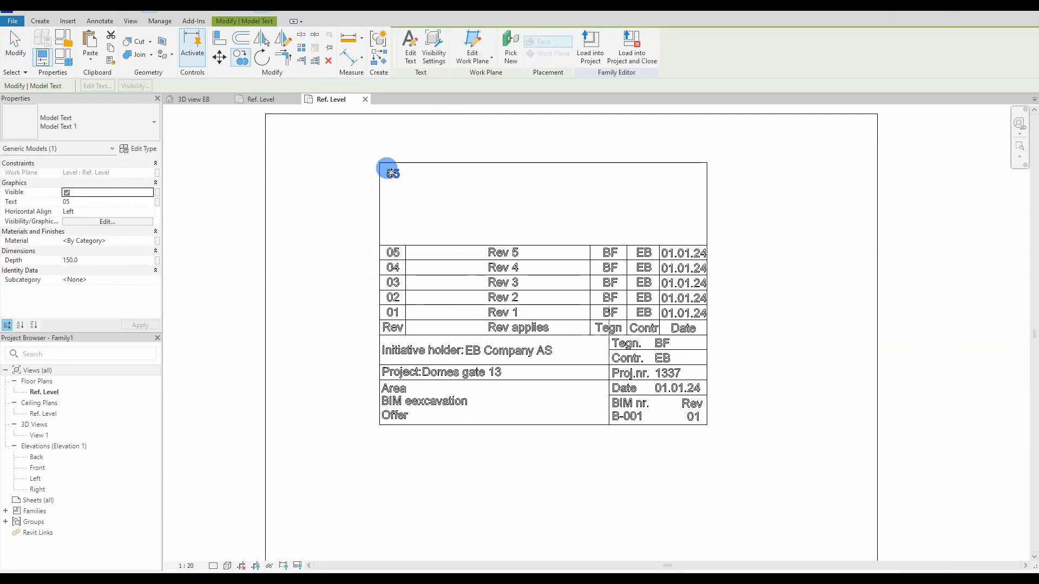
scroll(392, 169, "up", 2)
double_click(394, 173)
left_click(511, 368)
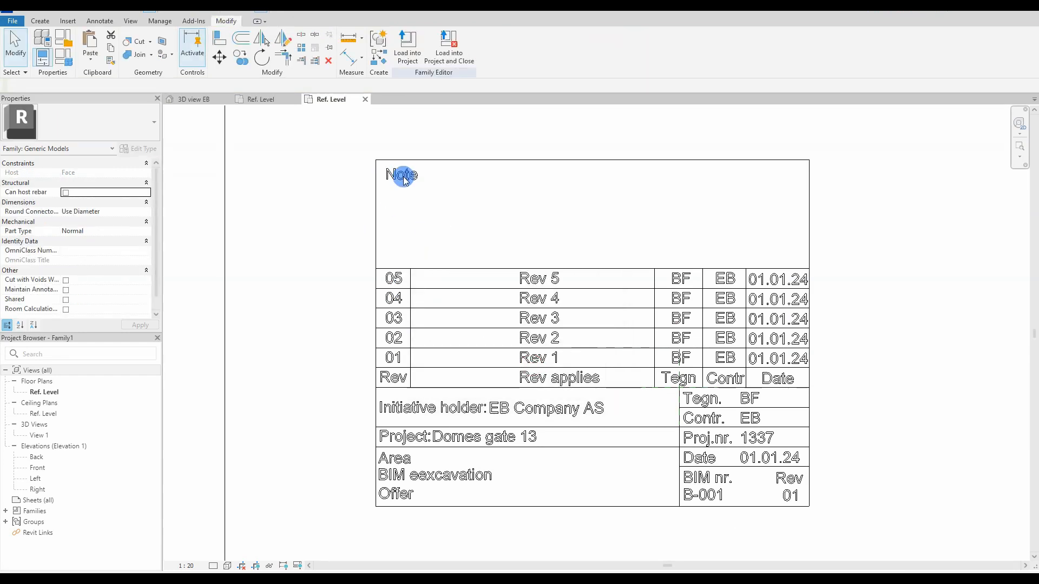
Step: Place a copy of the 05 revision number beneath the Note text
scroll(402, 175, "up", 2)
left_click(384, 355)
left_click_drag(384, 355, 387, 203, "ctrl")
scroll(387, 204, "up", 2)
scroll(392, 245, "down", 2)
scroll(365, 252, "down", 2)
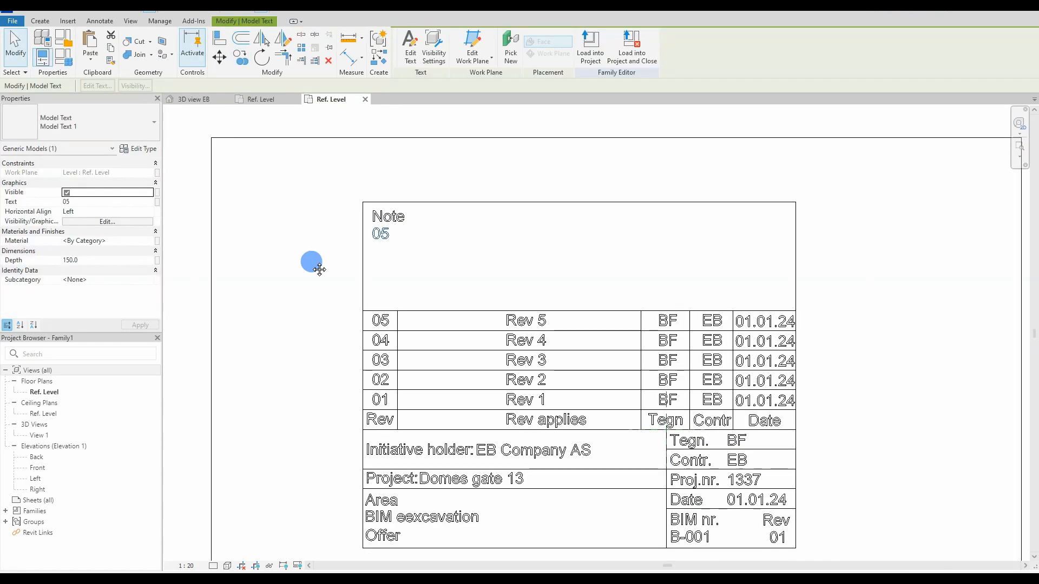
middle_click_drag(320, 269, 337, 242)
key("d")
key("i")
key("Escape")
Step: Open the Family Types window and resize it
scroll(325, 322, "down", 3)
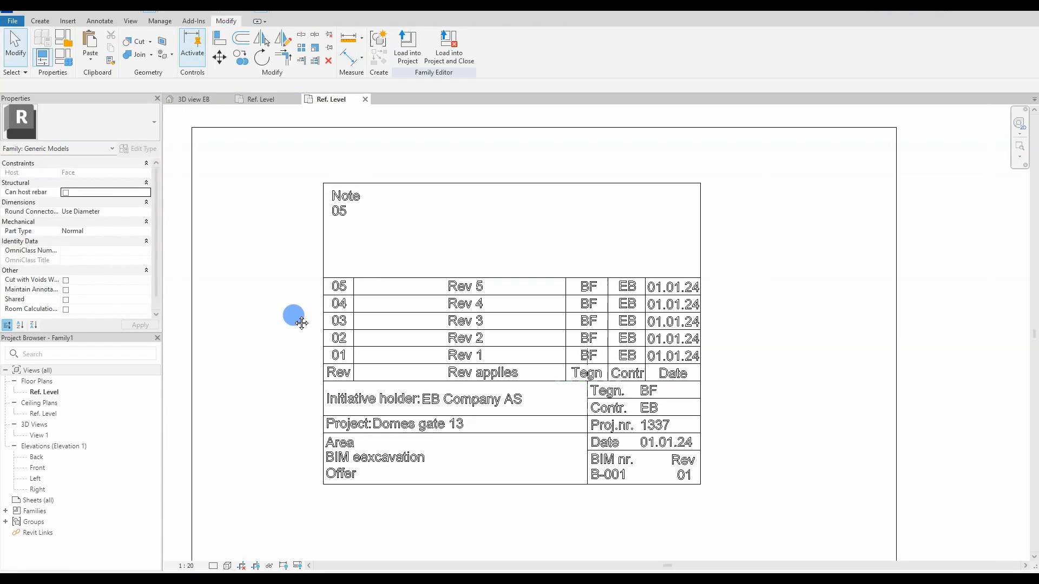
middle_click_drag(900, 360, 749, 346)
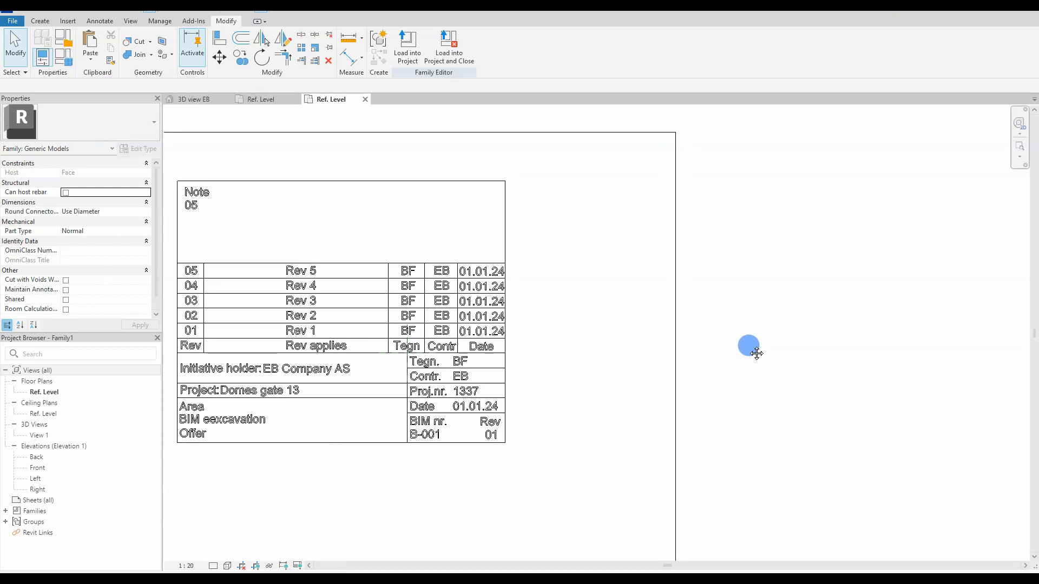
left_click(65, 57)
left_click_drag(476, 15, 506, 48)
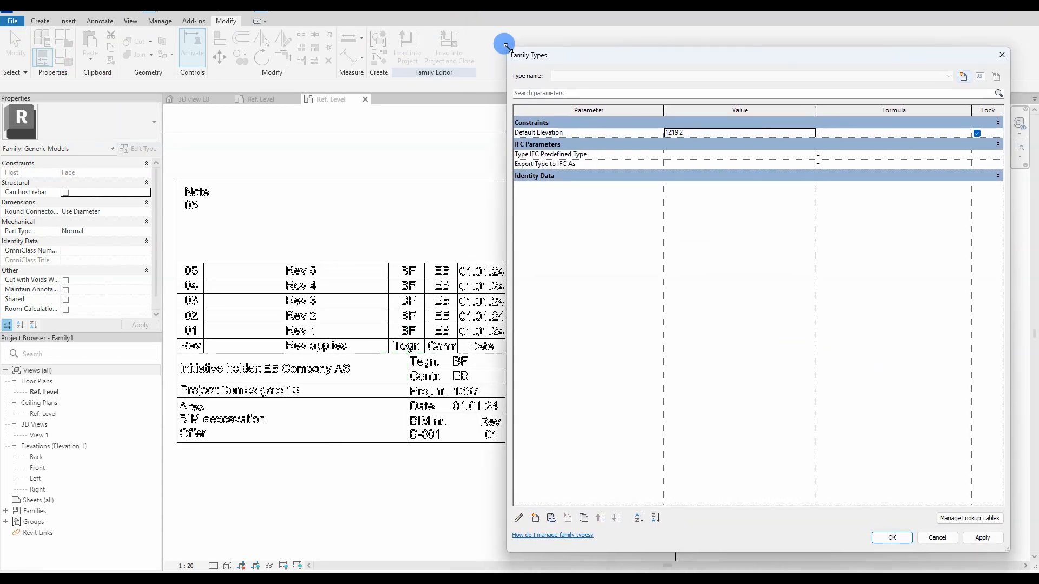
Step: Add Rev1 as an instance Yes/No parameter
left_click(535, 518)
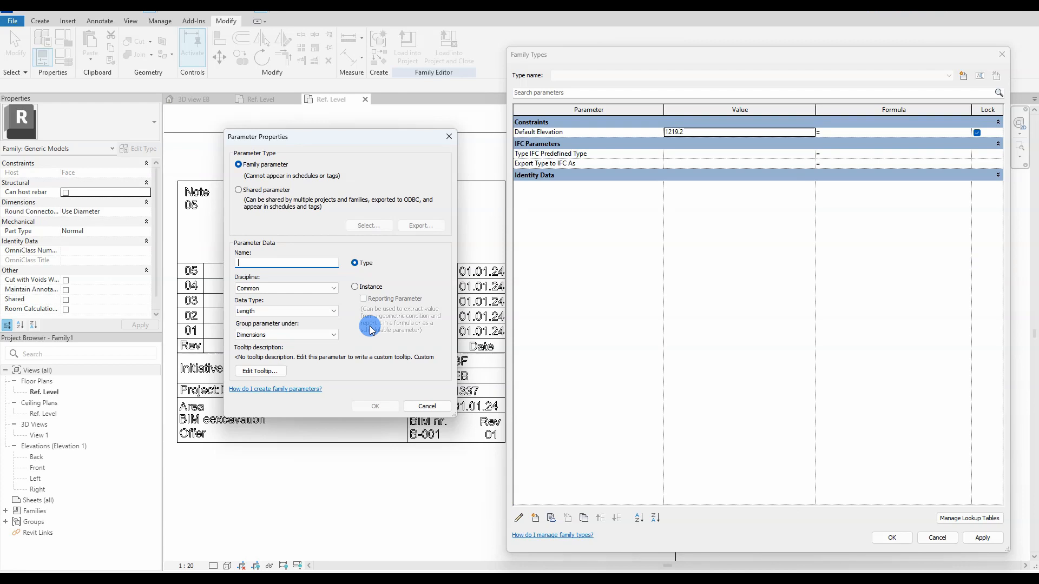
left_click(355, 286)
left_click(286, 311)
left_click(273, 449)
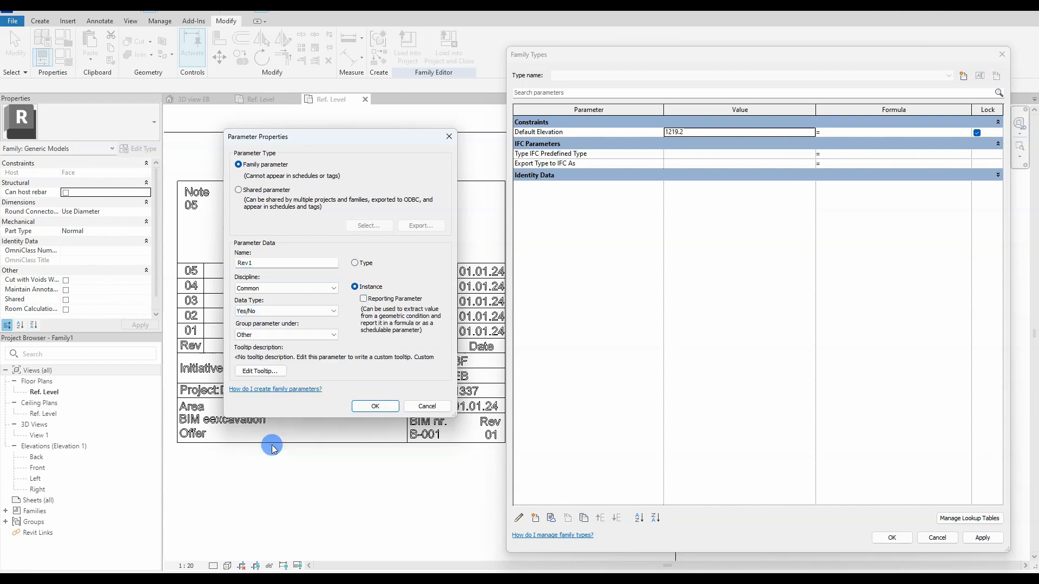
left_click(376, 406)
Step: Add Rev2 as an instance Yes/No parameter under Title Text, and move Rev1 into Title Text
left_click(535, 518)
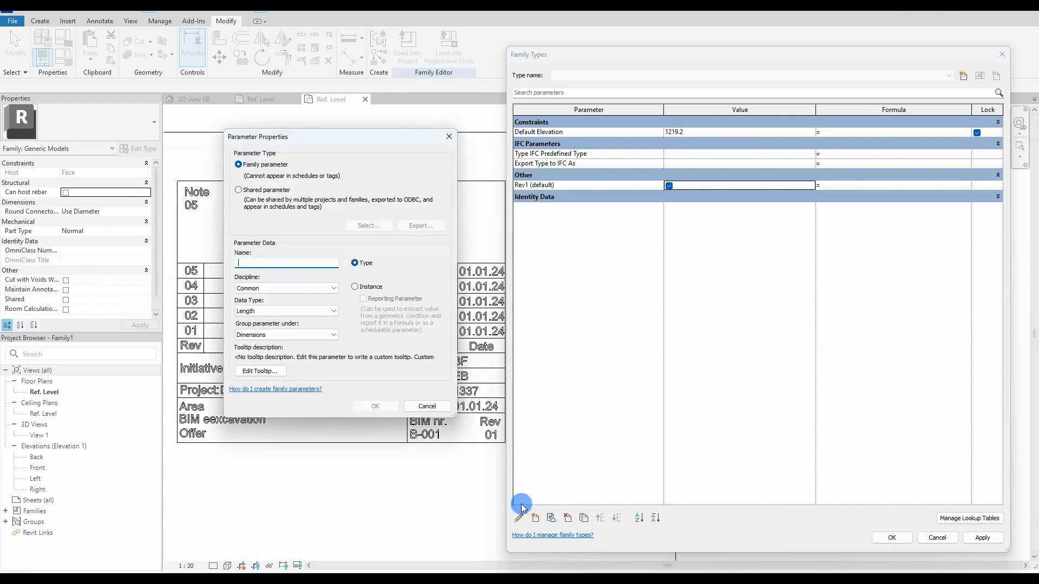
left_click(354, 286)
left_click(287, 311)
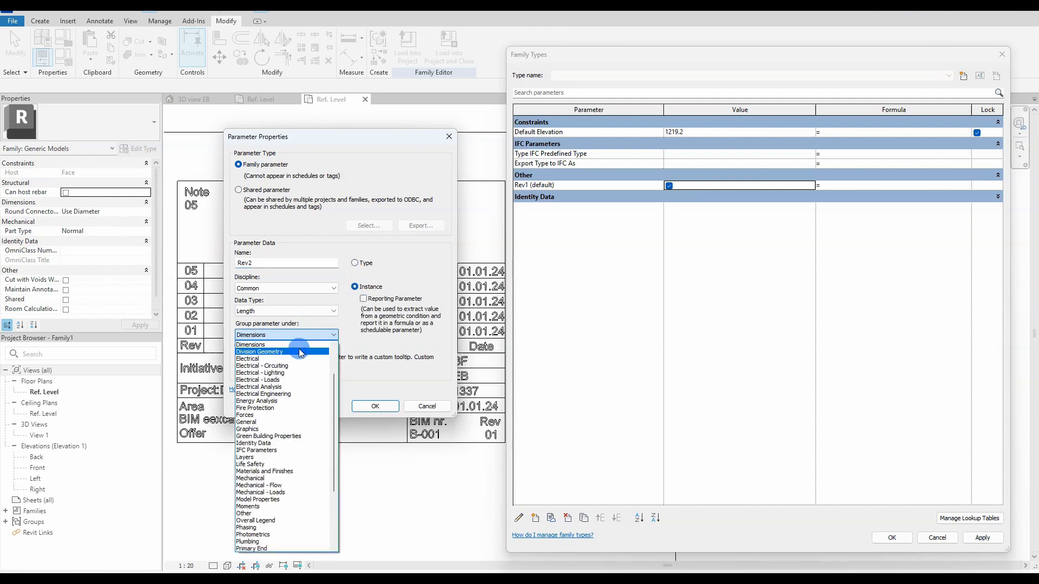
left_click(273, 449)
left_click(374, 407)
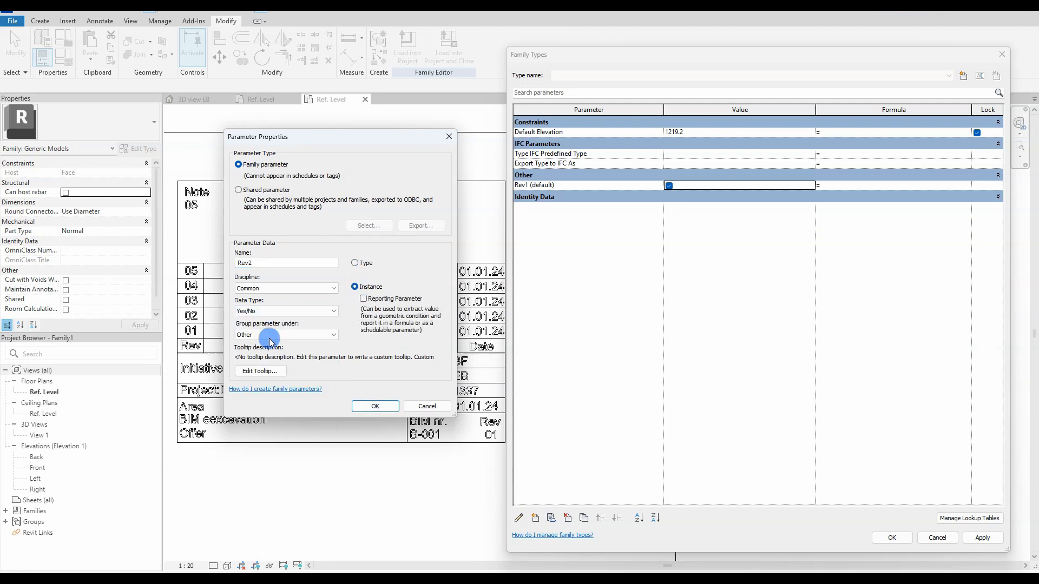
left_click(273, 335)
left_click(273, 542)
left_click(375, 406)
left_click(563, 206)
left_click(518, 517)
left_click(284, 333)
left_click(274, 543)
Step: Add Rev3 as an instance Yes/No parameter grouped under Title Text
left_click(375, 406)
left_click(534, 517)
type("r")
left_click(354, 287)
left_click(287, 311)
left_click(274, 449)
left_click(273, 334)
left_click(273, 542)
left_click(375, 406)
Step: Add Rev4 as an instance Yes/No parameter grouped under Title Text
left_click(535, 518)
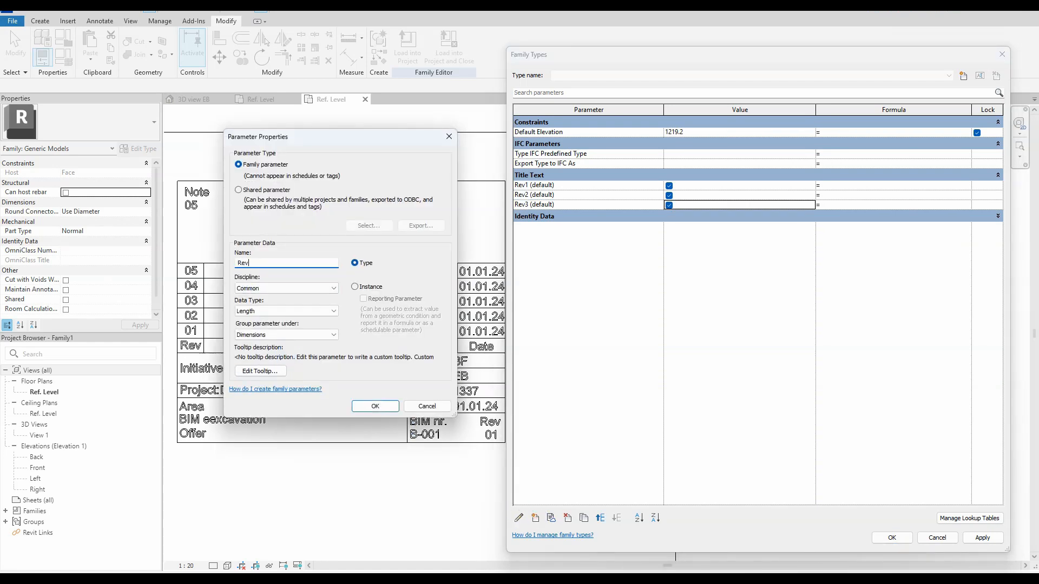
left_click(267, 335)
key("t")
key("t")
left_click(281, 312)
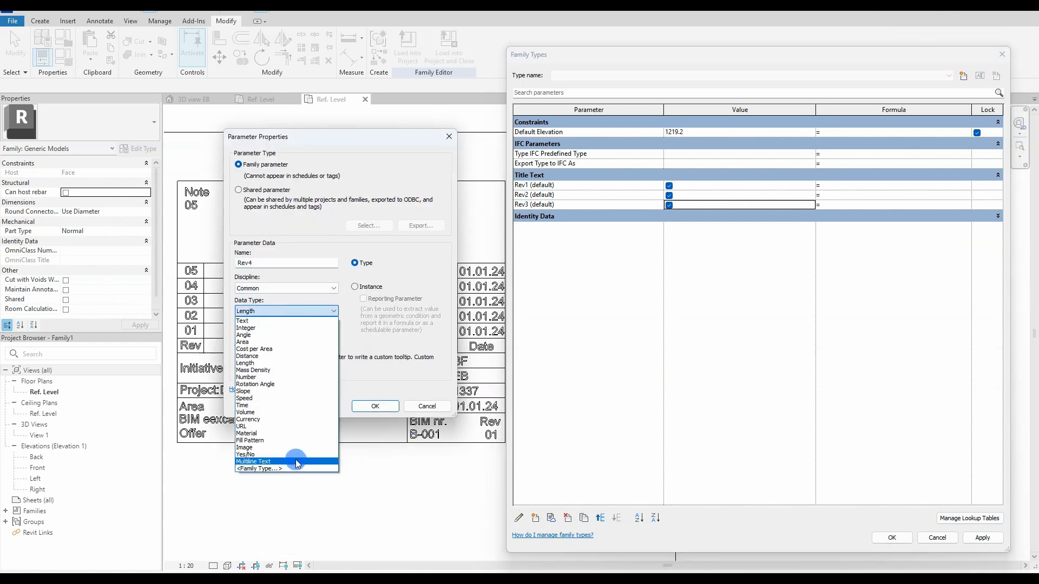
left_click(294, 459)
left_click(355, 286)
left_click(375, 406)
Step: Add Rev5 as an instance Yes/No parameter grouped under Title Text
left_click(534, 518)
type("Rev")
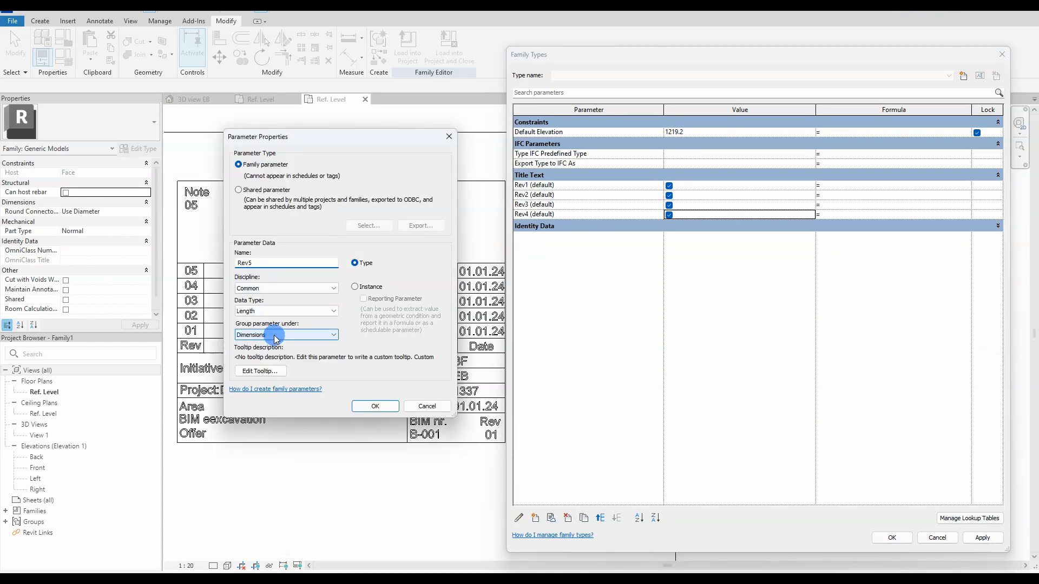
left_click(276, 334)
key("t")
key("t")
left_click(282, 311)
left_click(293, 459)
left_click(356, 286)
left_click(375, 406)
Step: Add 'Rev 1' as an instance Text parameter grouped under Title Text
left_click(535, 518)
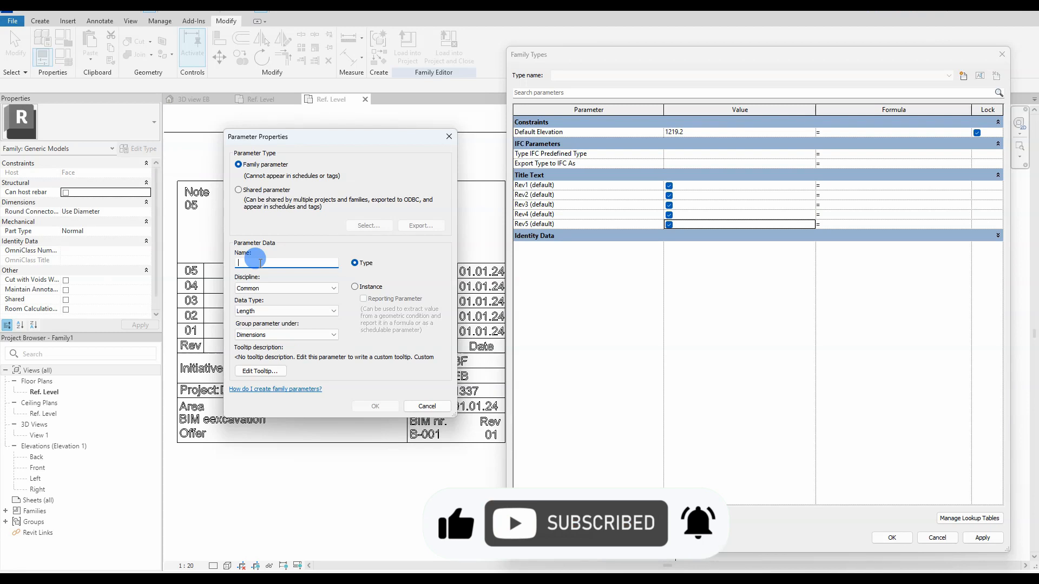
type("Rev 1")
left_click(354, 287)
left_click(301, 311)
left_click(283, 319)
left_click(273, 337)
key("t")
left_click(274, 336)
left_click(370, 408)
Step: Add 'Rev App' as an instance Text parameter in Title Text, placed below Rev 1
left_click(616, 518)
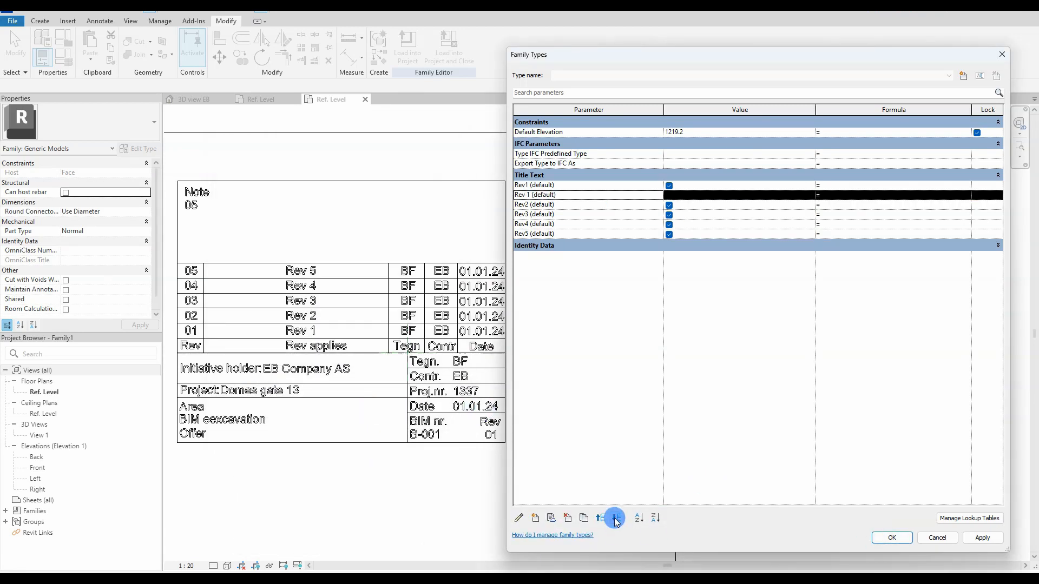
left_click(535, 518)
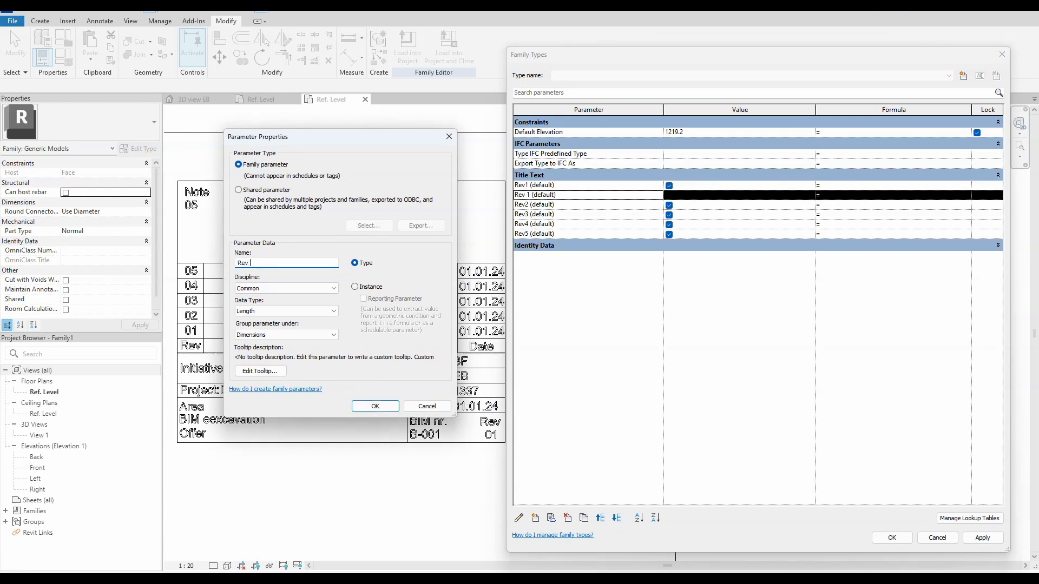
type("Rev App")
left_click(355, 287)
left_click(286, 311)
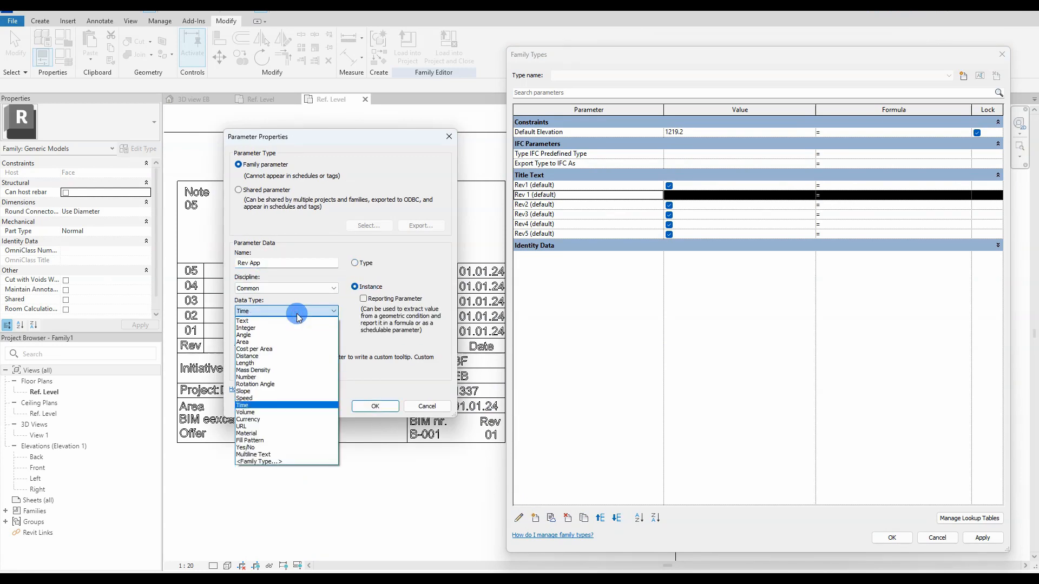
left_click(290, 334)
left_click(289, 335)
key("t")
left_click(289, 335)
left_click(375, 406)
left_click(616, 517)
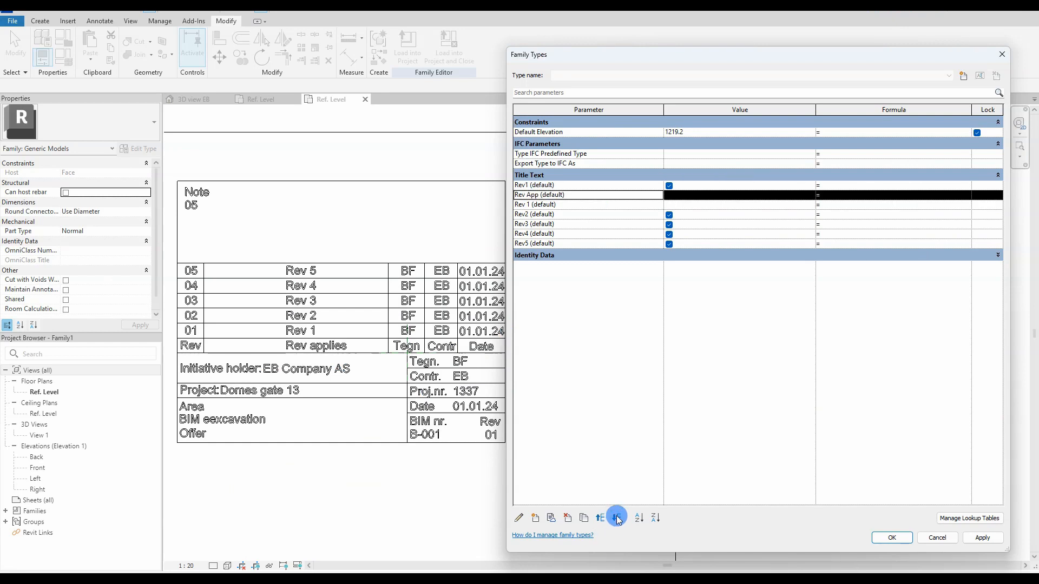
left_click(616, 518)
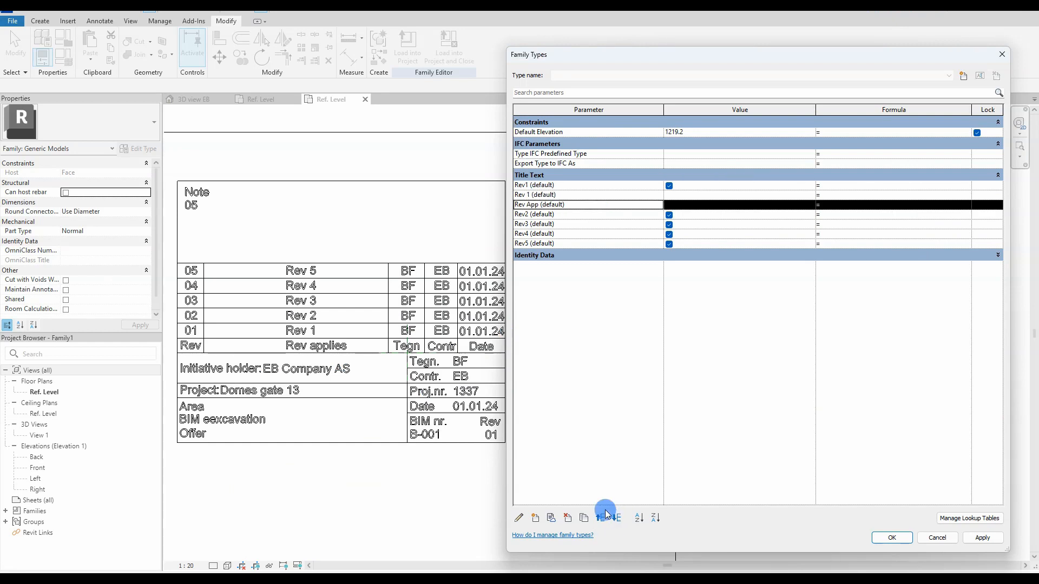
Step: Add 'Tegn 1' as an instance Text parameter in Title Text, positioned below Rev App
left_click(536, 520)
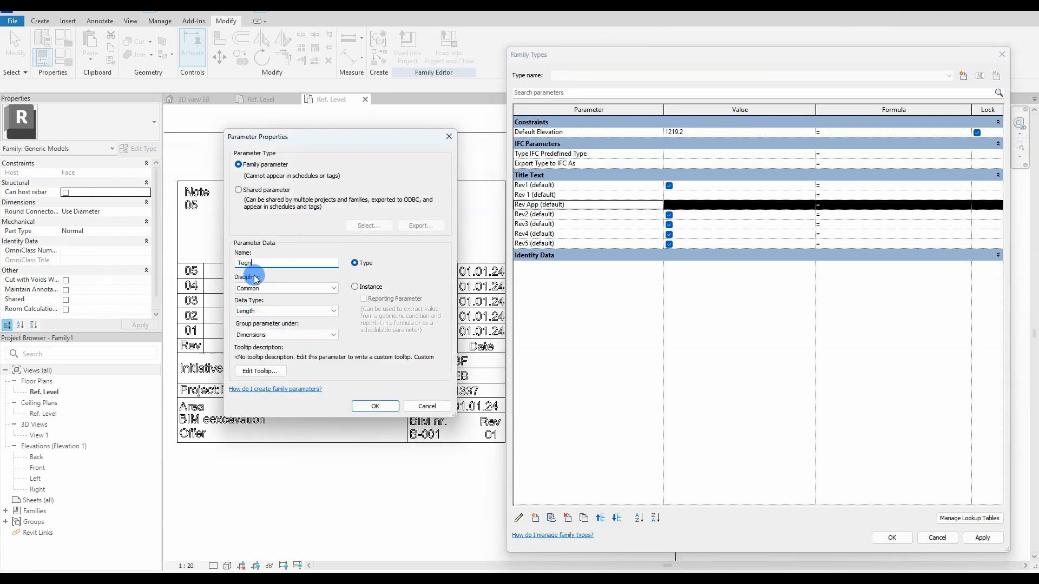
left_click(355, 286)
left_click(285, 311)
key("t")
left_click(281, 312)
left_click(273, 334)
key("t")
left_click(273, 335)
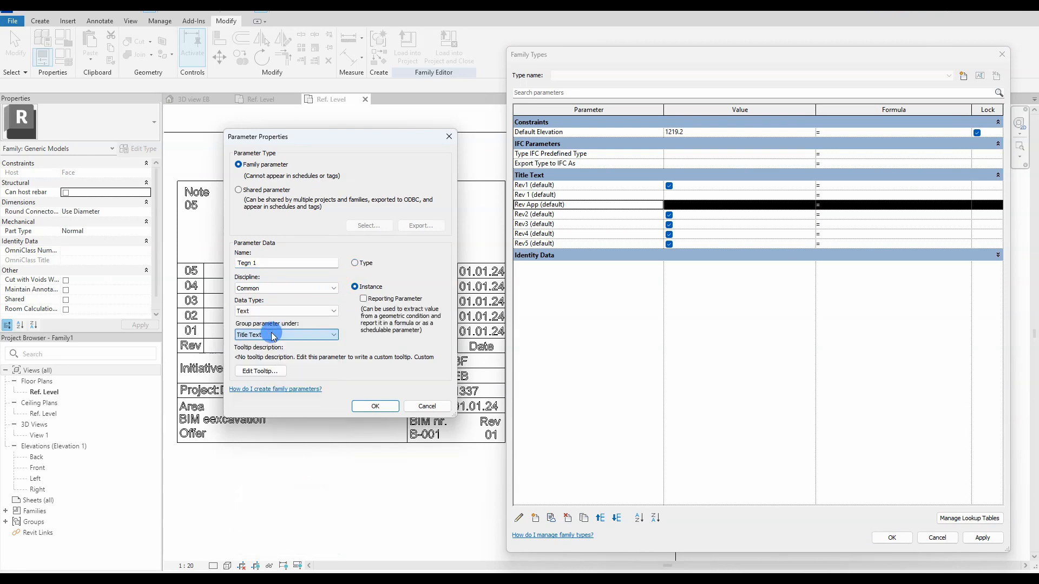
left_click(361, 404)
left_click(600, 518)
left_click(600, 518)
left_click(600, 517)
left_click(600, 518)
Step: Add a Contr instance Text parameter in Title Text, move it down and rename it 'Contr 1'
left_click(535, 518)
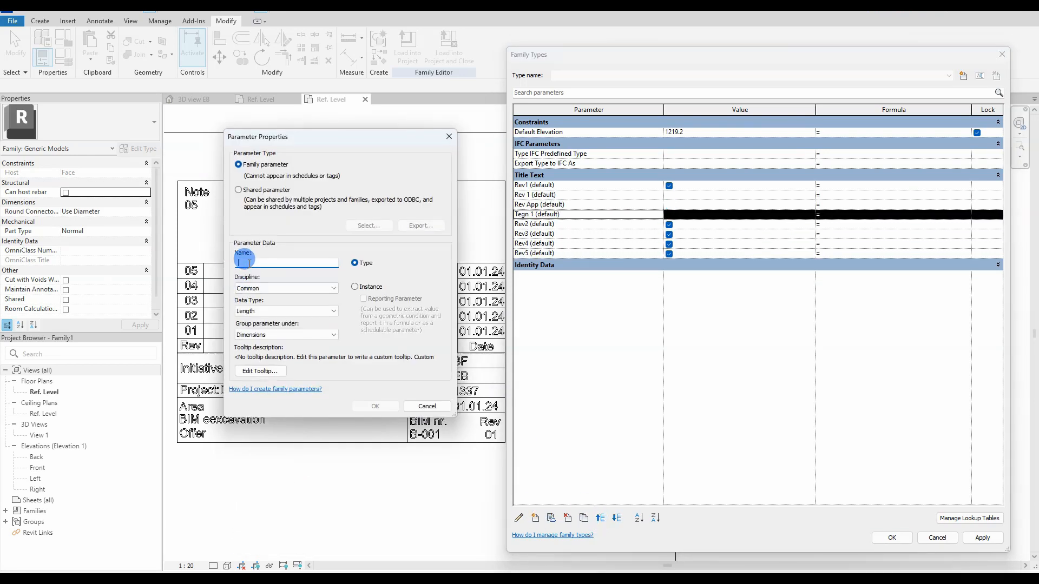
left_click(280, 335)
left_click(264, 309)
left_click(264, 310)
left_click(255, 319)
left_click(256, 336)
key("t")
left_click(256, 336)
left_click(355, 287)
left_click(374, 405)
left_click(616, 519)
Step: Add 'Date 1' as an instance Text parameter below Contr 1, with Contr below Tegn 1
left_click(616, 518)
left_click(616, 518)
left_click(616, 518)
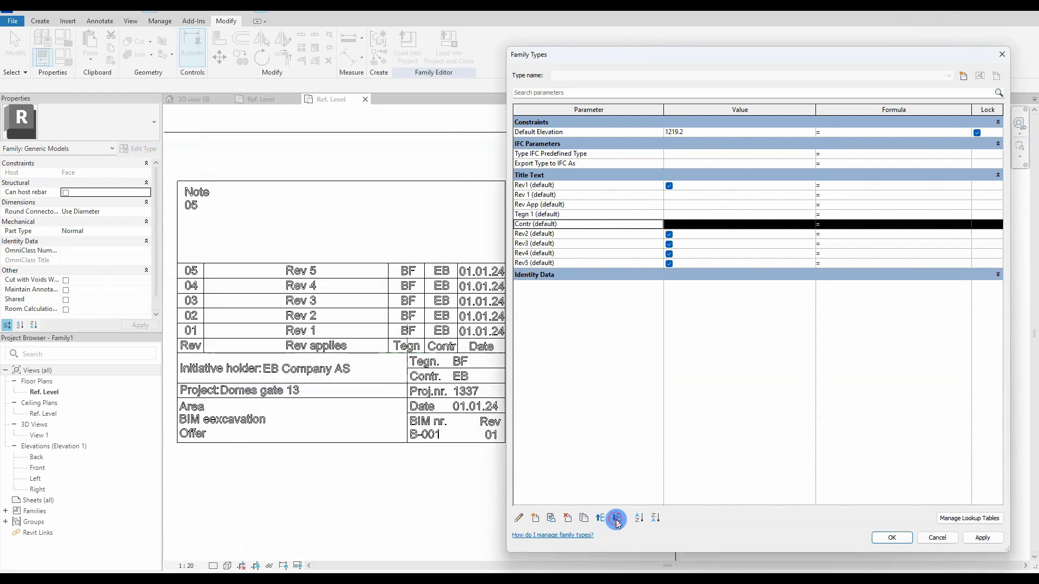
left_click(535, 518)
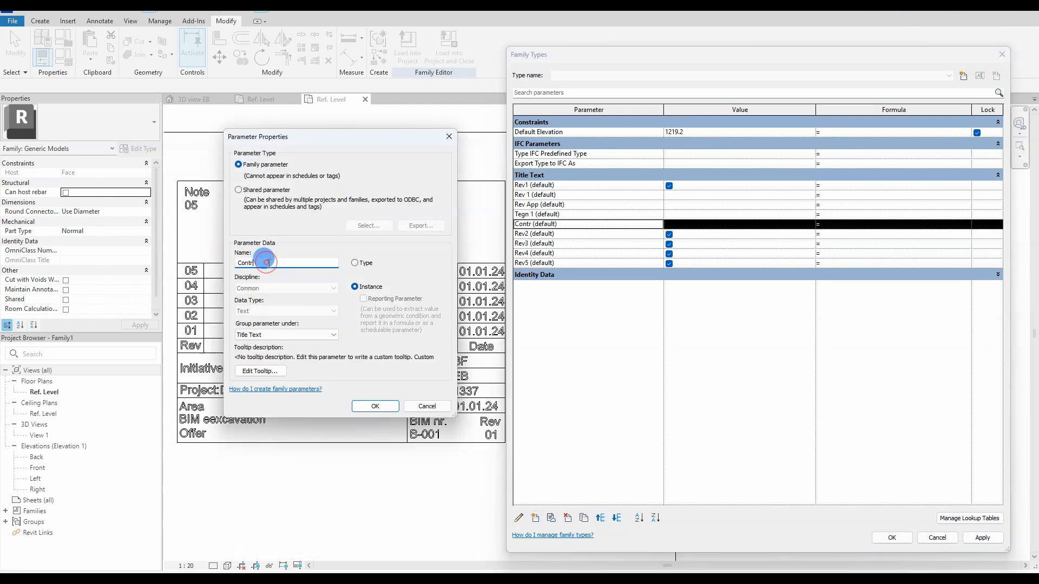
left_click(426, 405)
left_click(535, 517)
type("Date 1")
left_click(261, 311)
key("t")
left_click(259, 333)
key("t")
key("t")
left_click(374, 406)
double_click(615, 519)
left_click(617, 518)
left_click(616, 519)
left_click(616, 519)
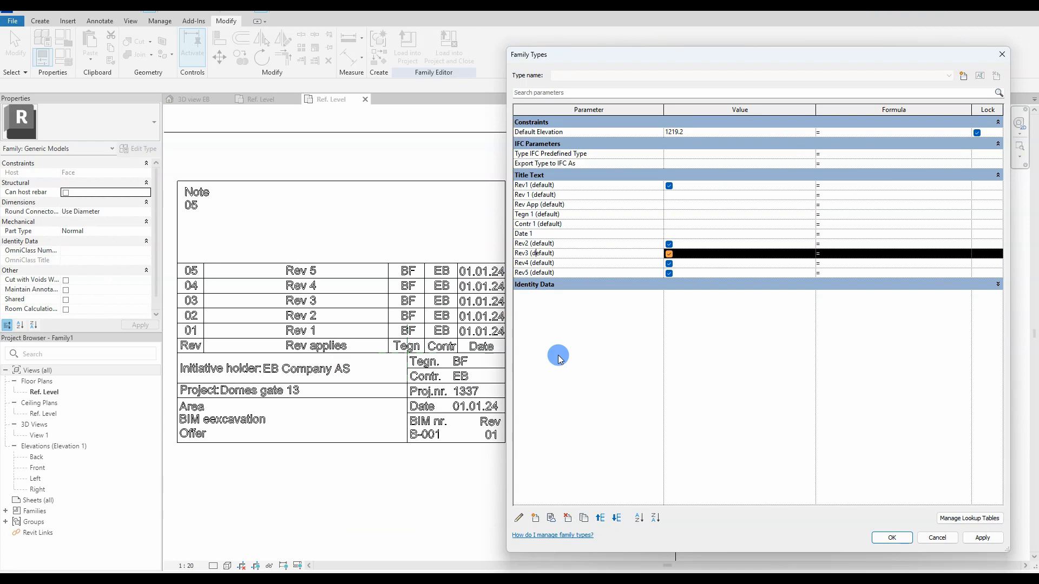
Step: Add 'Rev 2' as an instance Text parameter in Title Text, placed just below Rev2
left_click(534, 516)
type("Rev 2")
left_click(362, 287)
left_click(303, 312)
key("t")
left_click(287, 335)
key("t")
key("t")
left_click(365, 406)
left_click(616, 518)
left_click(616, 518)
left_click(616, 517)
left_click(616, 518)
left_click(616, 518)
left_click(617, 518)
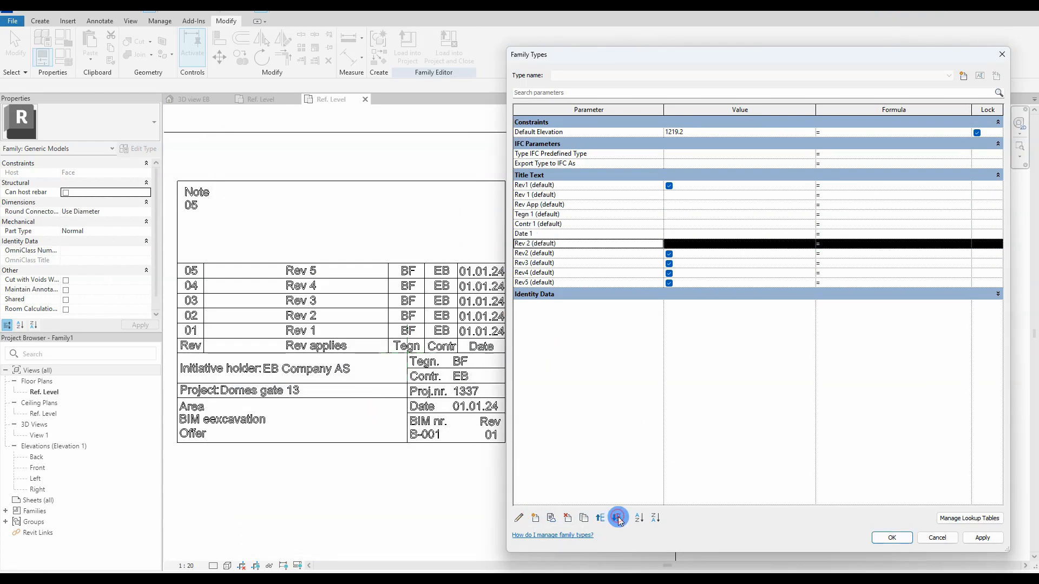
left_click(616, 518)
Step: Add 'Rev App 2' as an instance Text parameter in Title Text, placed below Rev 2
left_click(536, 517)
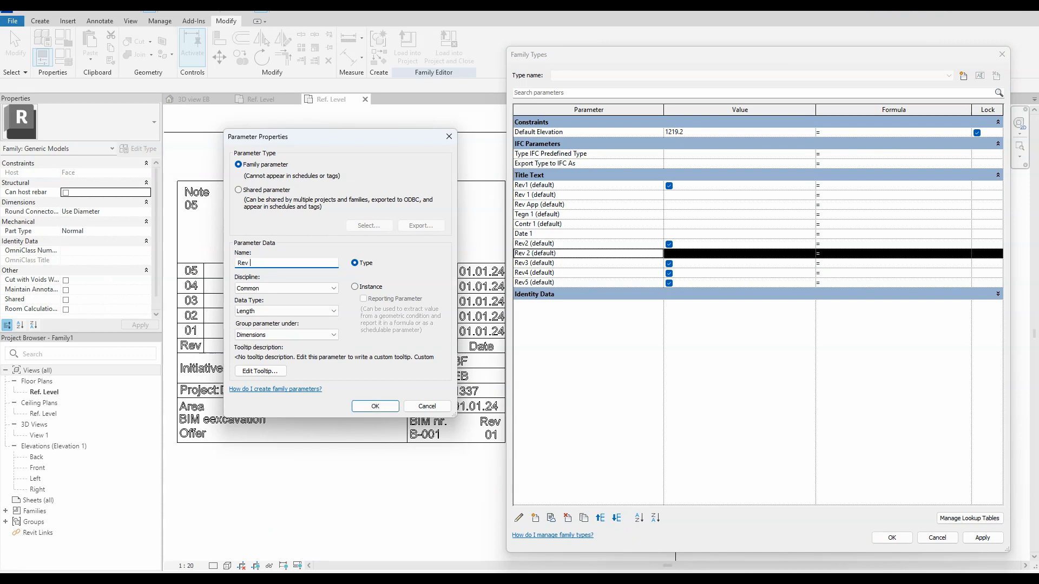
type("Rev App 2")
left_click(303, 311)
key("t")
left_click(287, 335)
key("t")
key("t")
left_click(354, 286)
left_click(375, 405)
left_click(616, 518)
left_click(616, 518)
left_click(616, 518)
left_click(616, 517)
left_click(616, 517)
left_click(617, 518)
left_click(617, 517)
left_click(616, 518)
Step: Rename the Rev App parameter to 'Rev App 1'
left_click(536, 518)
left_click(269, 263)
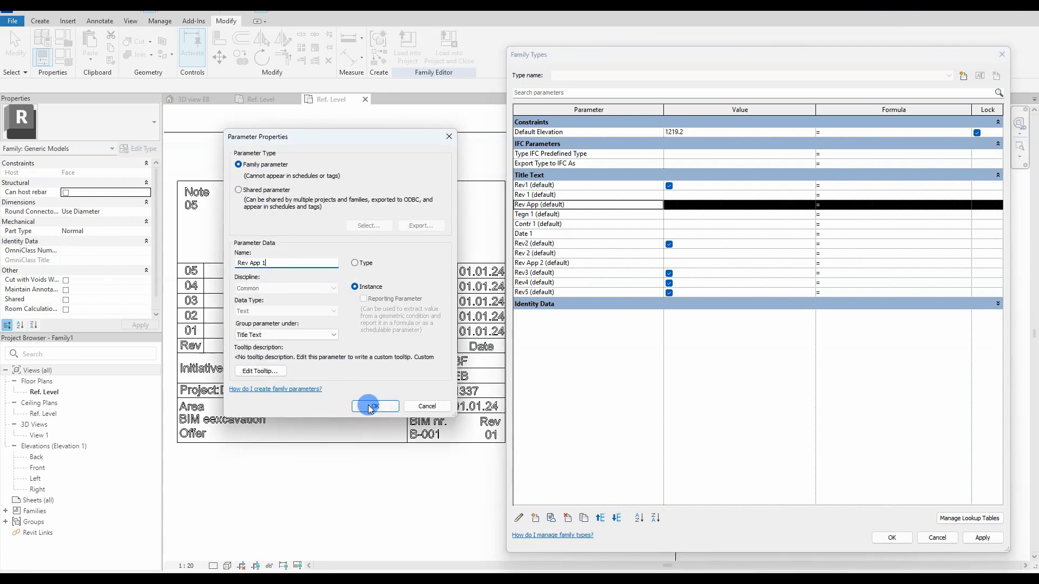
left_click(372, 406)
Step: Add 'Tegn 2' as an instance Text parameter in Title Text, placed above Rev3
left_click(536, 517)
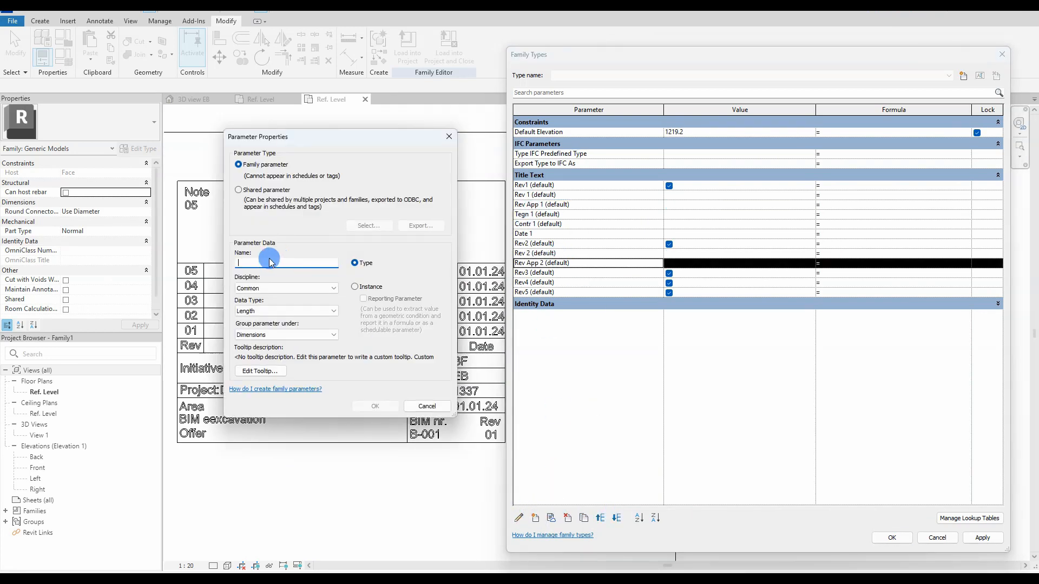
left_click(355, 287)
left_click(292, 311)
left_click(290, 320)
left_click(297, 335)
left_click(299, 347)
left_click(376, 406)
left_click(600, 518)
left_click(600, 518)
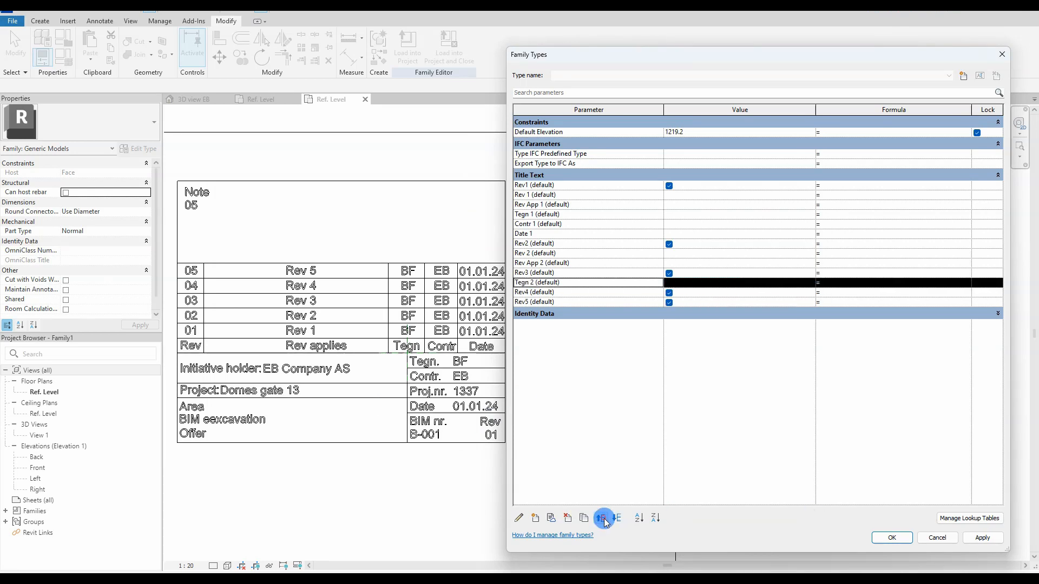
left_click(602, 517)
Step: Add 'Contr 2' as an instance Text parameter in Title Text, moved down to just above Rev3
left_click(536, 518)
left_click(354, 287)
left_click(292, 311)
left_click(290, 320)
left_click(297, 335)
left_click(299, 346)
left_click(375, 405)
left_click(615, 520)
left_click(615, 520)
left_click(616, 518)
left_click(616, 518)
left_click(616, 518)
left_click(616, 518)
left_click(616, 518)
left_click(617, 518)
left_click(617, 518)
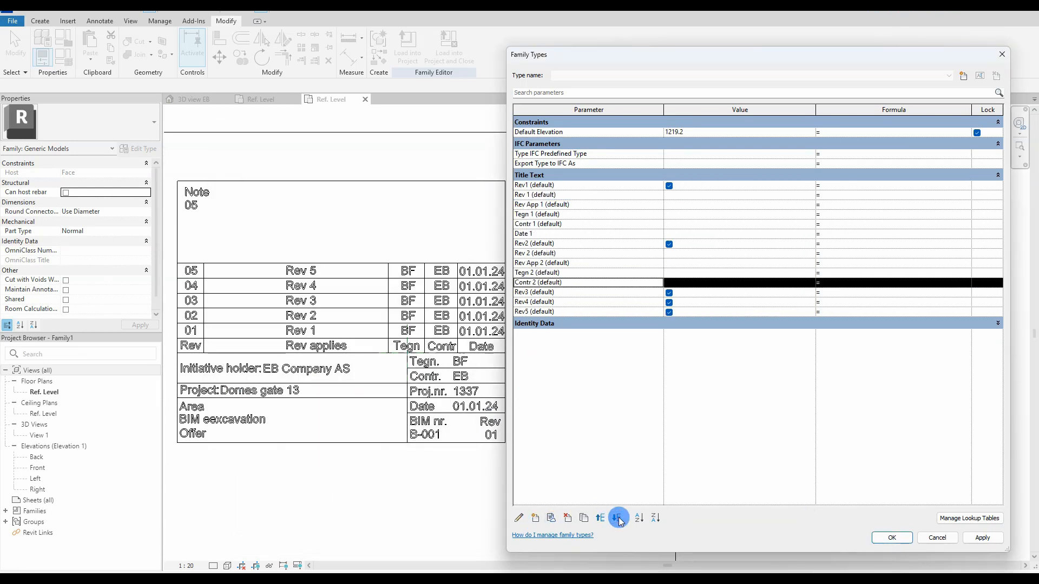
Step: Add 'Date 2' as an instance Text parameter grouped under Title Text
left_click(535, 519)
left_click(278, 261)
type("Date 2")
left_click(366, 289)
left_click(299, 290)
left_click(294, 297)
left_click(281, 311)
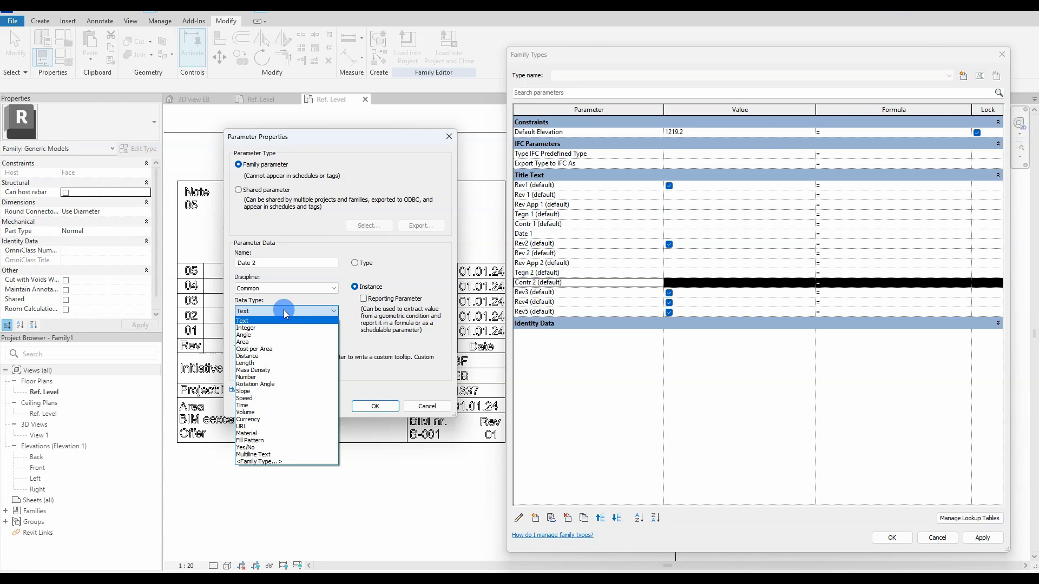
left_click(283, 321)
left_click(275, 334)
left_click(282, 537)
Step: Confirm the Date 2 parameter and move it down to just above Rev3
left_click(375, 405)
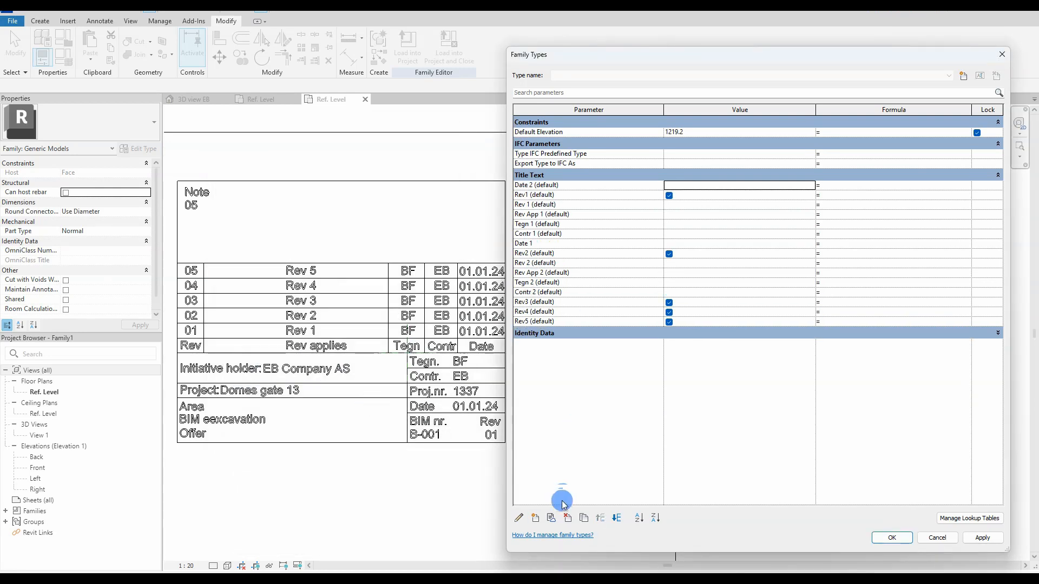
left_click(616, 518)
left_click(616, 518)
Step: Add a Date instance parameter of type Text
left_click(616, 519)
left_click(616, 518)
left_click(616, 518)
left_click(536, 518)
type("date")
left_click(354, 286)
left_click(287, 311)
left_click(270, 406)
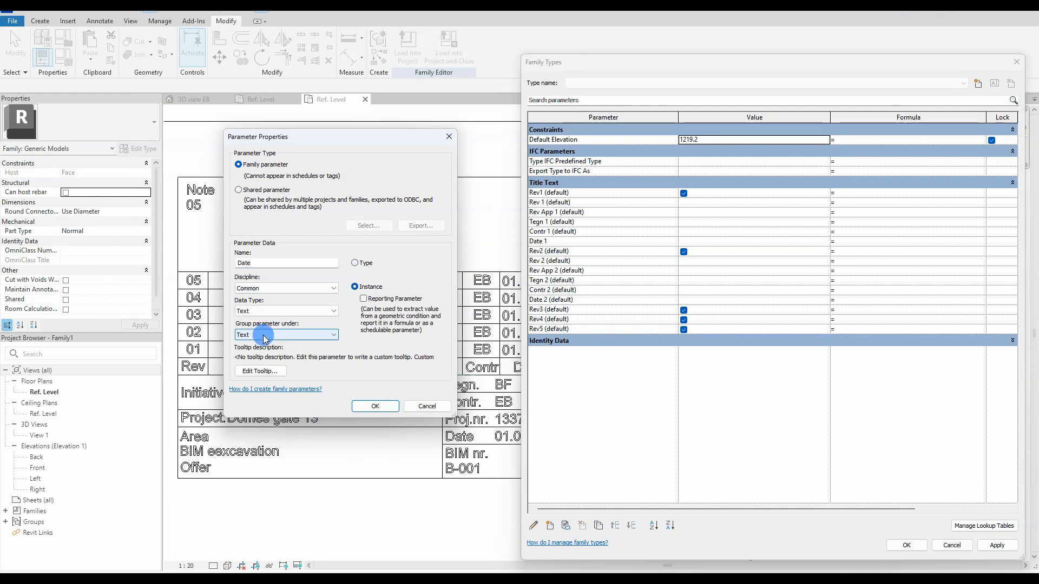
left_click(375, 406)
Step: Delete the mistaken length-type BIM.nr and recreate it as a Text instance parameter
left_click(550, 525)
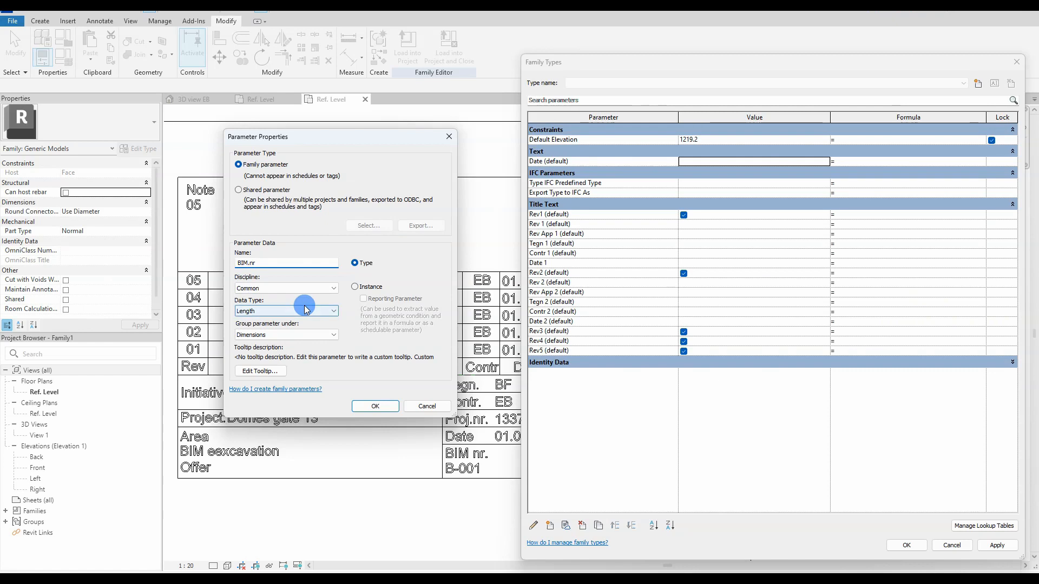
left_click(371, 406)
left_click(580, 526)
left_click(549, 525)
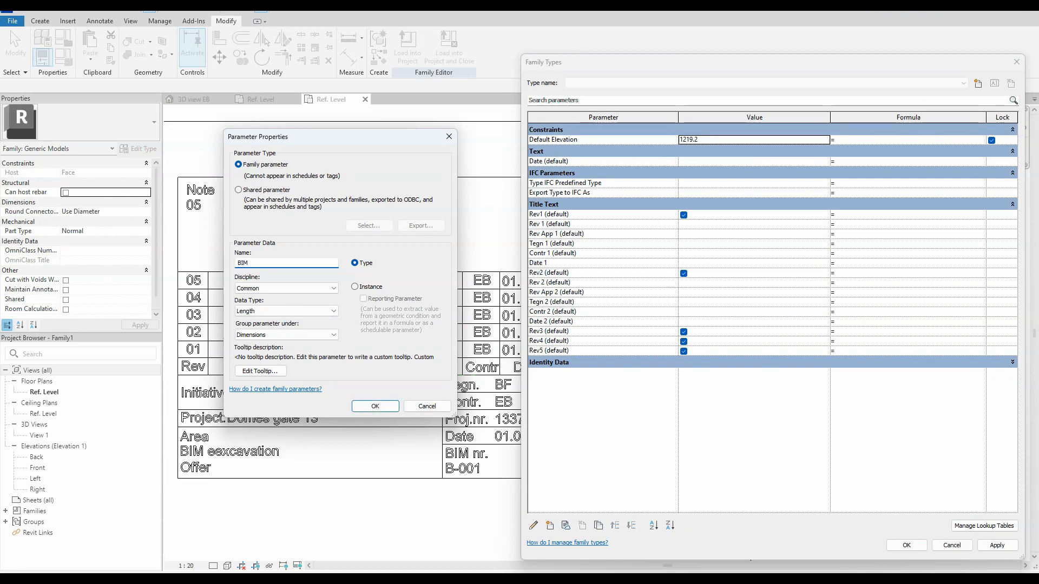
left_click(312, 310)
left_click(294, 317)
left_click(365, 286)
left_click(374, 406)
Step: Add the Project parameter and a Note text instance parameter of type Text
left_click(549, 526)
left_click(249, 263)
type("P")
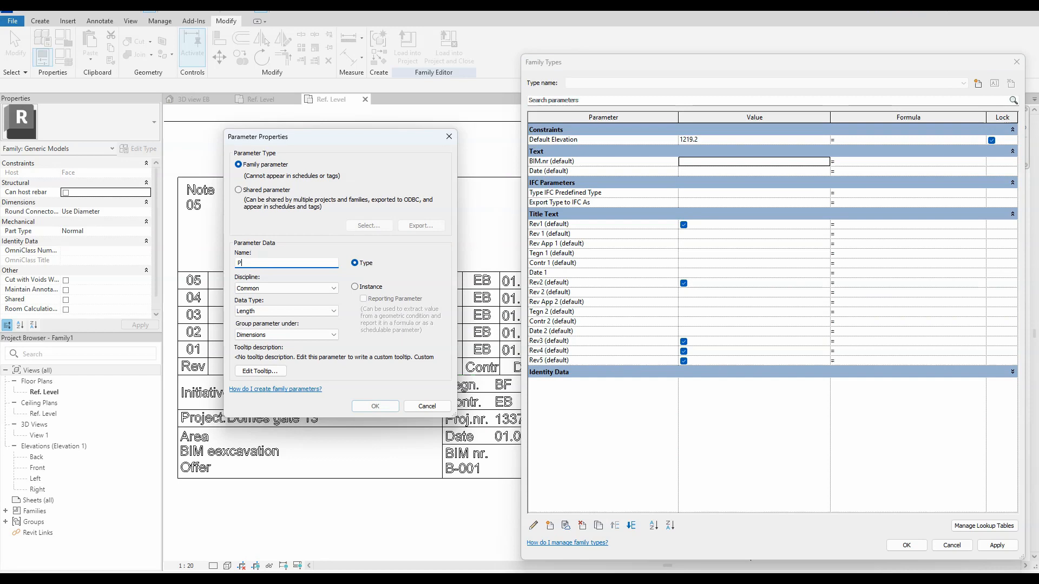
left_click(375, 406)
left_click(549, 525)
left_click(245, 262)
type("Note ")
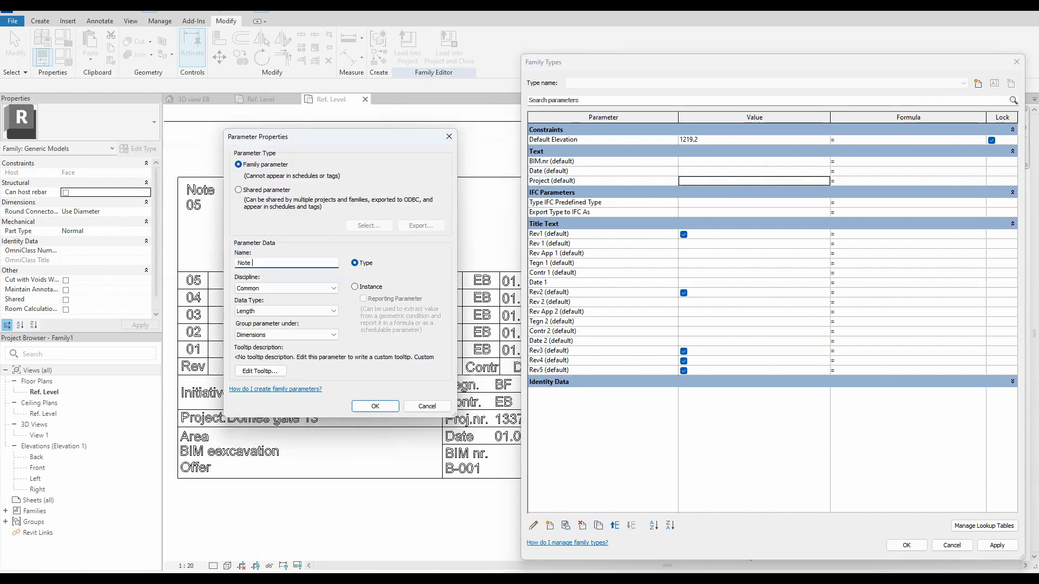
type("text")
left_click(355, 287)
left_click(286, 311)
left_click(297, 319)
left_click(374, 406)
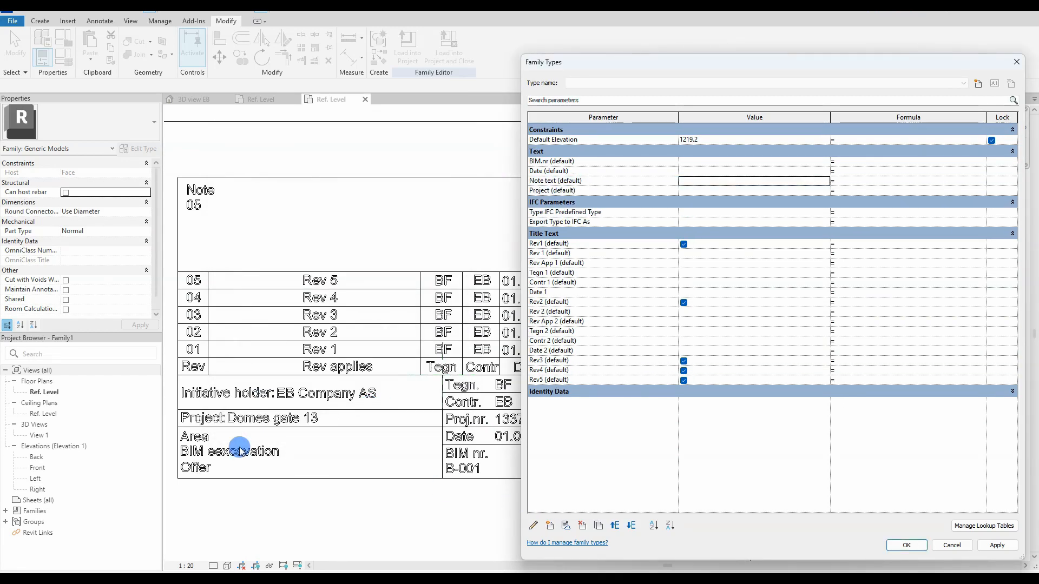
Step: Add a Note height Length parameter and a Rev Text instance parameter
left_click(550, 525)
left_click(250, 262)
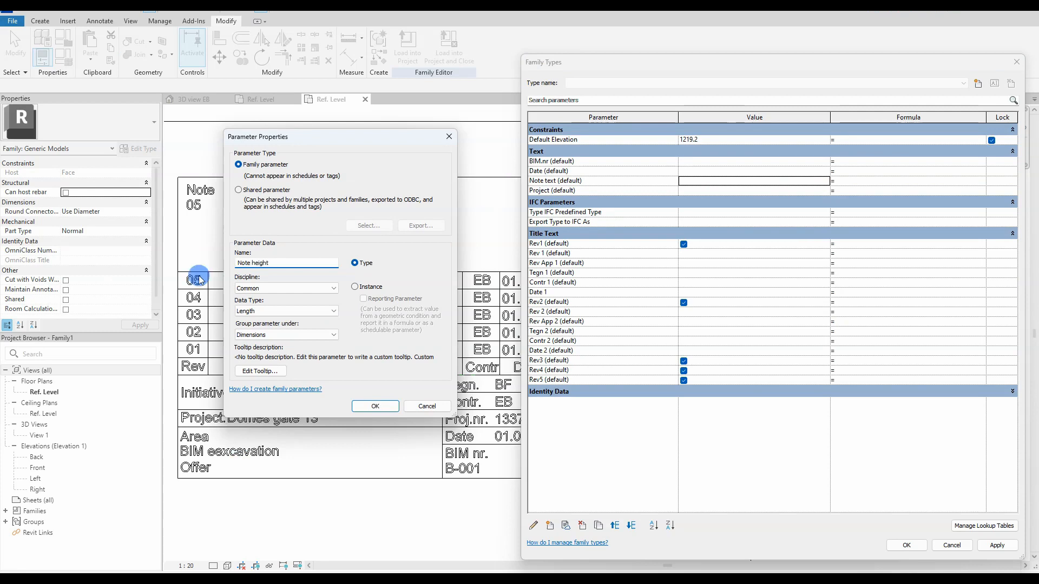
left_click(375, 406)
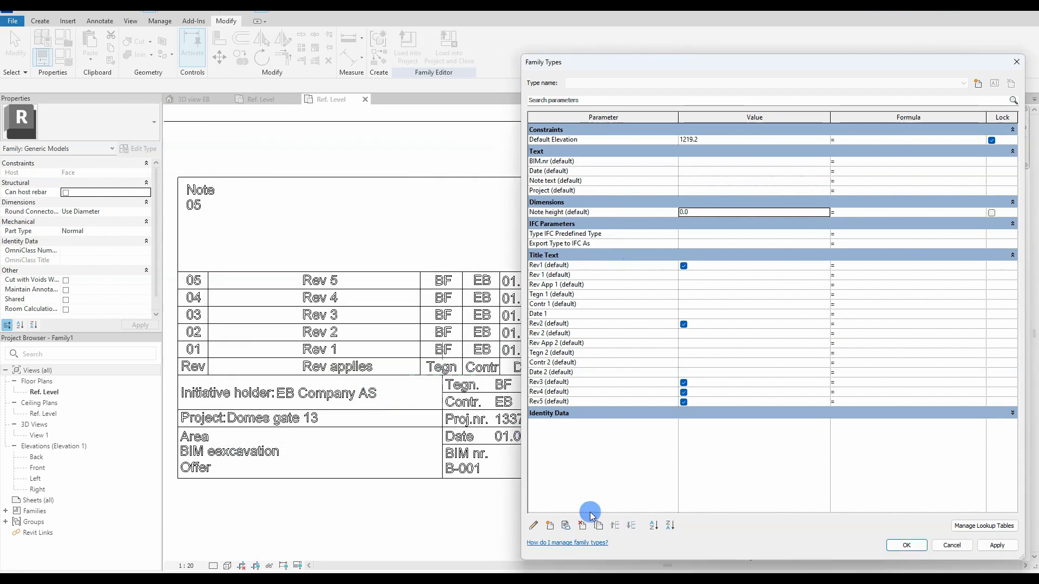
left_click(549, 525)
type("Re")
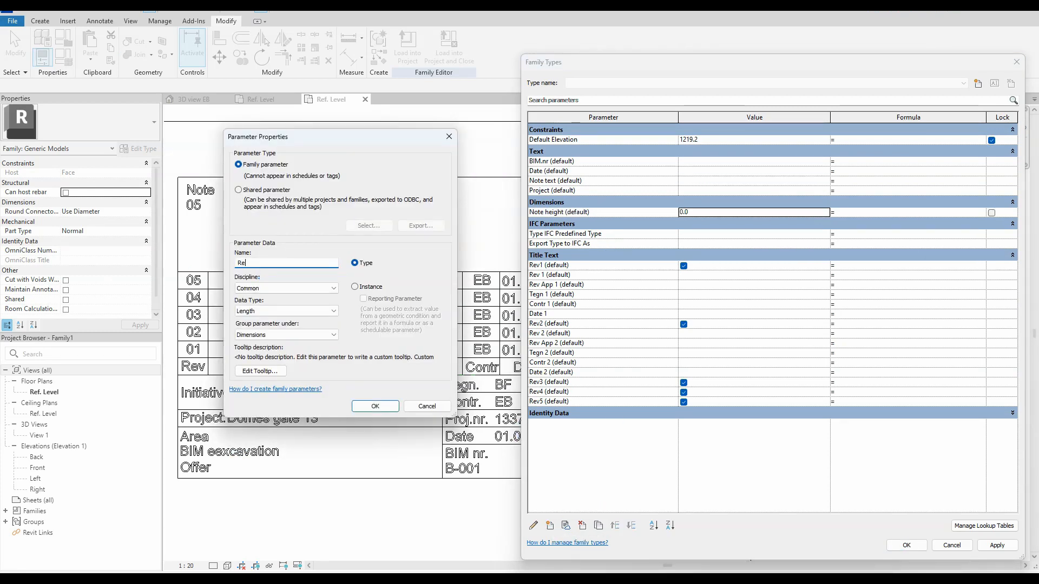
type("v")
left_click(355, 287)
left_click(287, 311)
left_click(283, 319)
key("t")
left_click(283, 335)
Step: Add an Initiative holder instance parameter of type Text
left_click(375, 406)
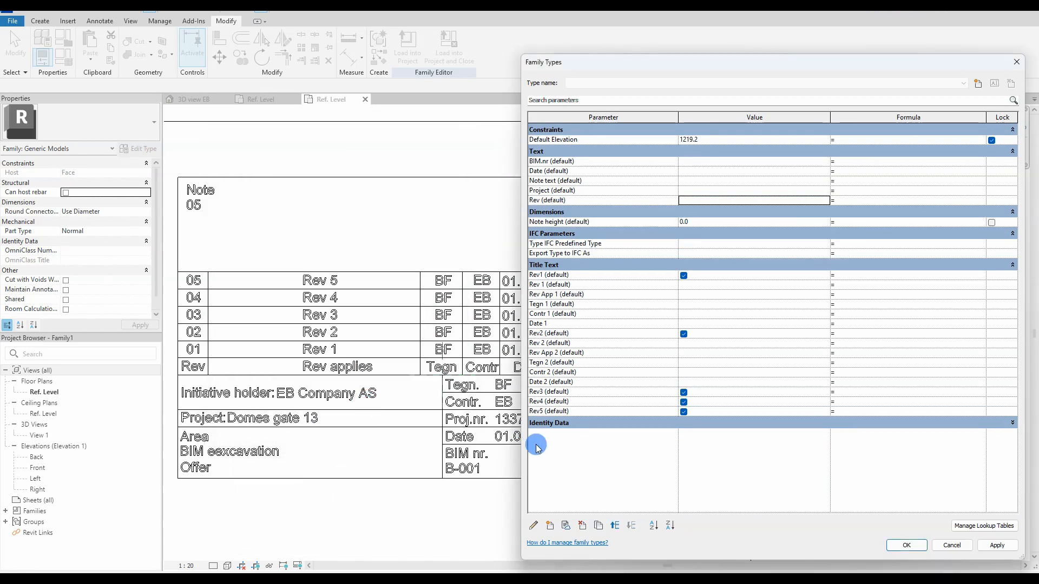
left_click(241, 262)
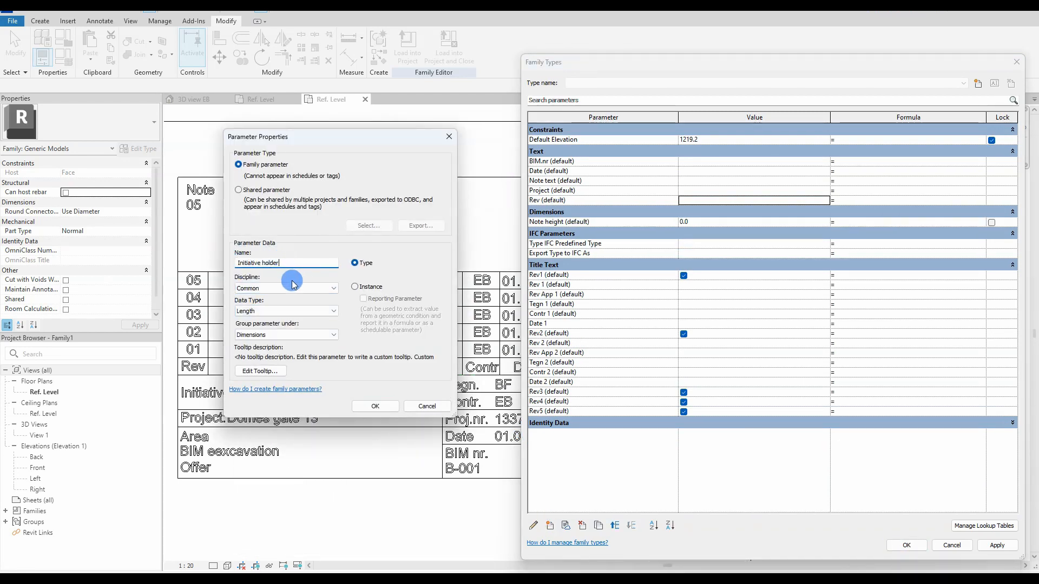
left_click(291, 311)
scroll(290, 314, "up", 3)
left_click(285, 334)
left_click(356, 287)
left_click(371, 405)
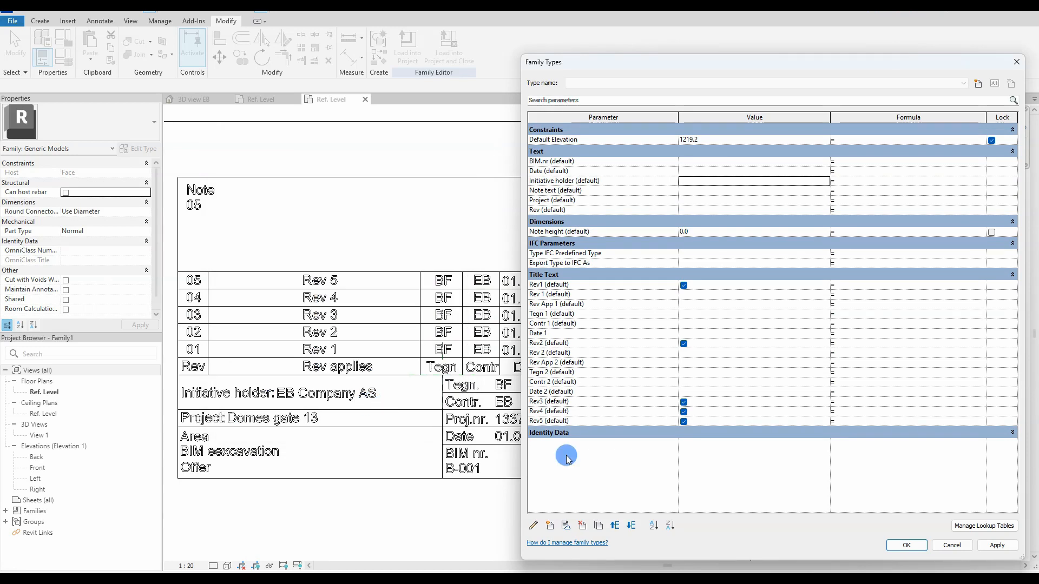
Step: Add Title1 and Title2 as Text instance parameters
left_click(551, 528)
left_click(261, 262)
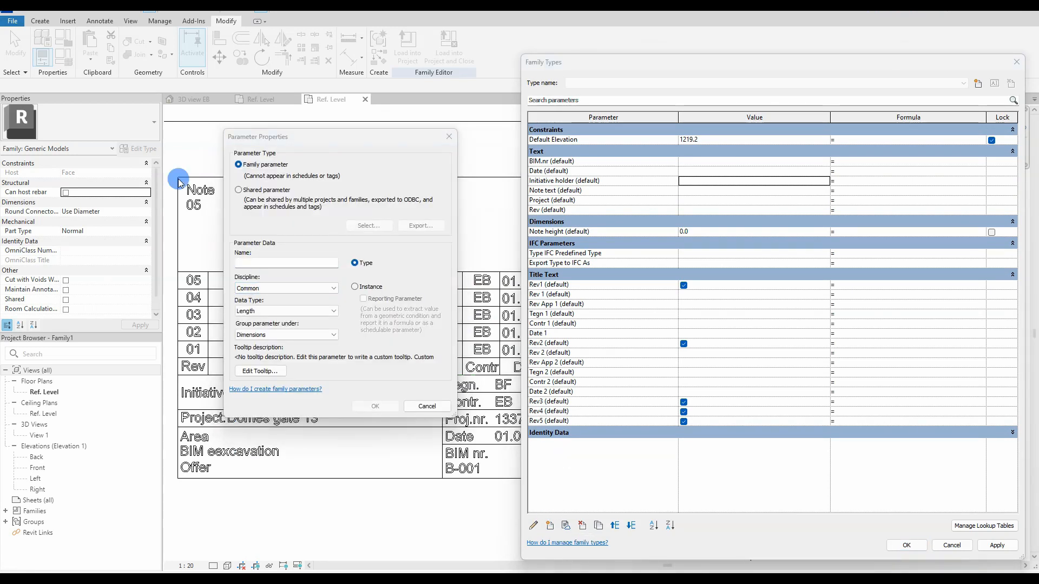
left_click(255, 262)
type("Title1")
left_click(356, 288)
left_click(297, 311)
left_click(305, 352)
left_click(374, 405)
left_click(550, 525)
type("Title2")
left_click(297, 311)
left_click(305, 352)
left_click(356, 286)
Step: Add Tegn and Contr as Text instance parameters
left_click(375, 406)
left_click(550, 525)
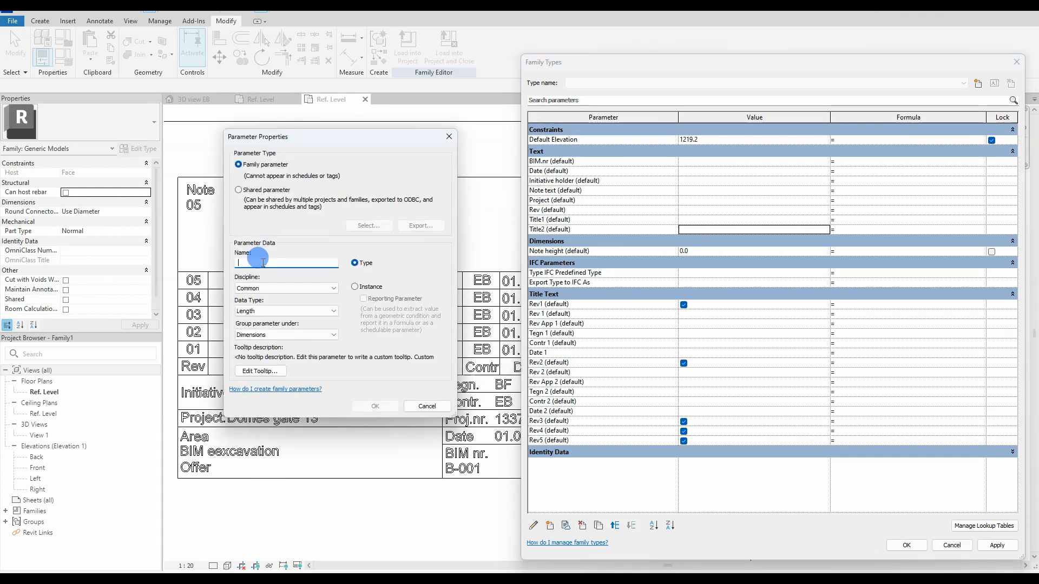
left_click(354, 287)
left_click(297, 311)
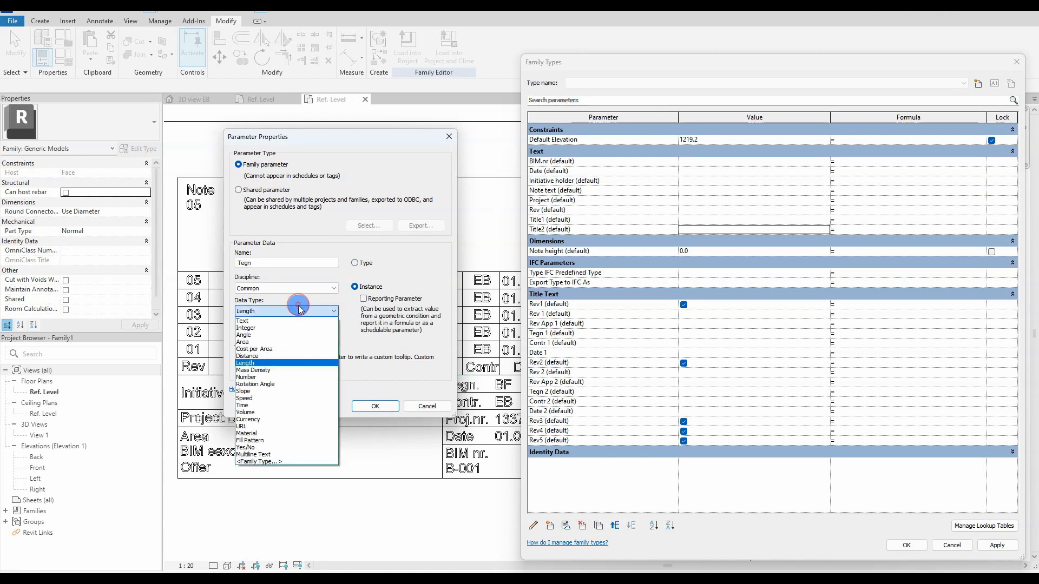
left_click(305, 352)
left_click(375, 406)
left_click(549, 525)
type("Contr")
left_click(270, 289)
left_click(269, 297)
left_click(297, 311)
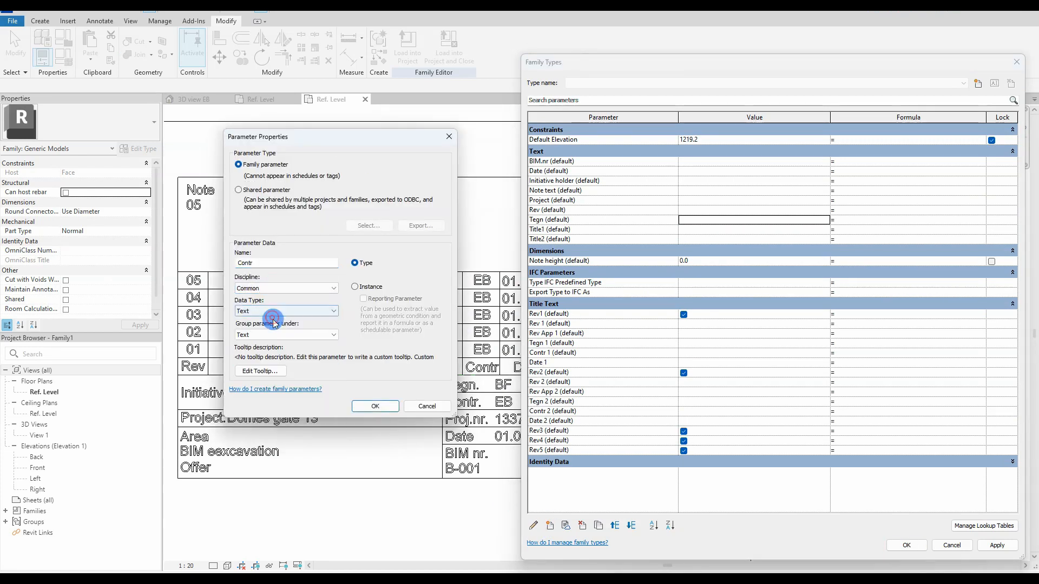
left_click(305, 352)
left_click(355, 286)
Step: Add Proj.nr and Phase as Text instance parameters
left_click(374, 406)
left_click(550, 525)
type("Proj.nr")
left_click(296, 311)
left_click(305, 352)
left_click(354, 287)
left_click(375, 405)
left_click(550, 525)
type("Phase")
left_click(354, 286)
left_click(297, 311)
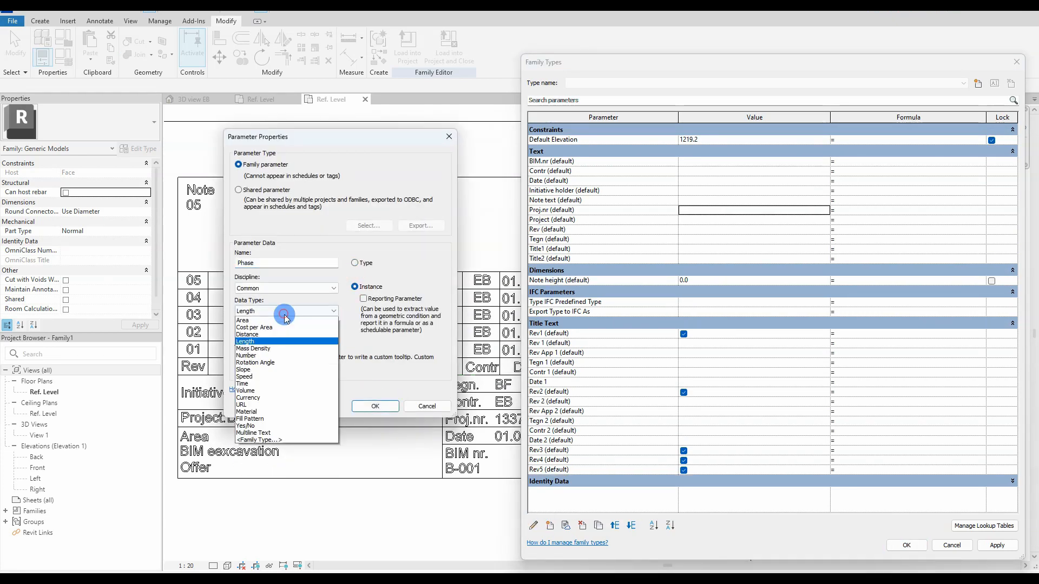
left_click(305, 352)
left_click(375, 406)
Step: Apply the new parameters, set Note height to 5000, and close Family Types
left_click(997, 545)
left_click(697, 290)
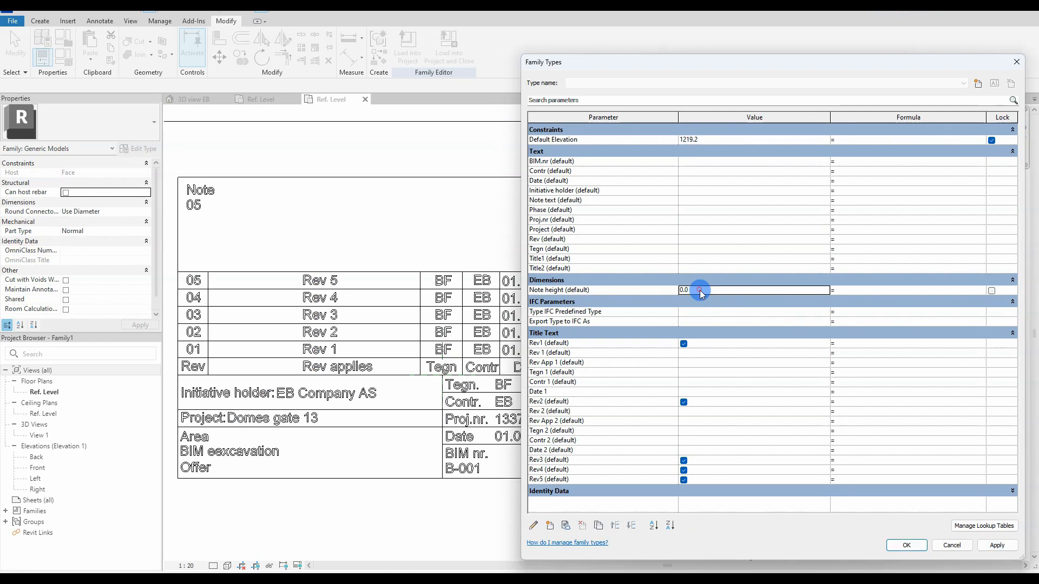
type("5000")
left_click(996, 544)
left_click(907, 546)
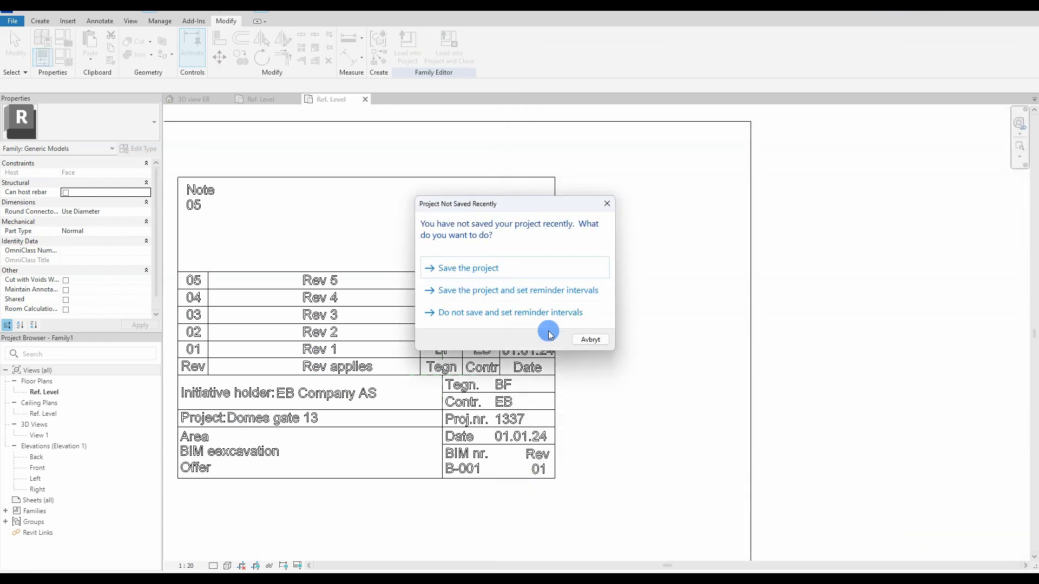
Step: Dimension the revision table bottom to the note box top with DI and label it Note height
left_click(578, 343)
middle_click_drag(577, 346, 700, 350)
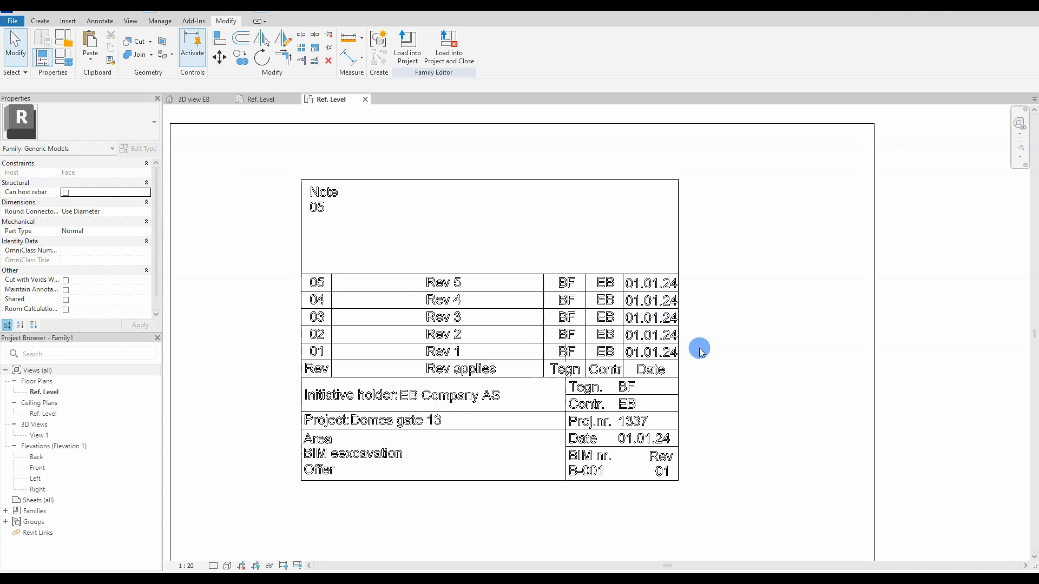
key("d")
key("i")
left_click(565, 379)
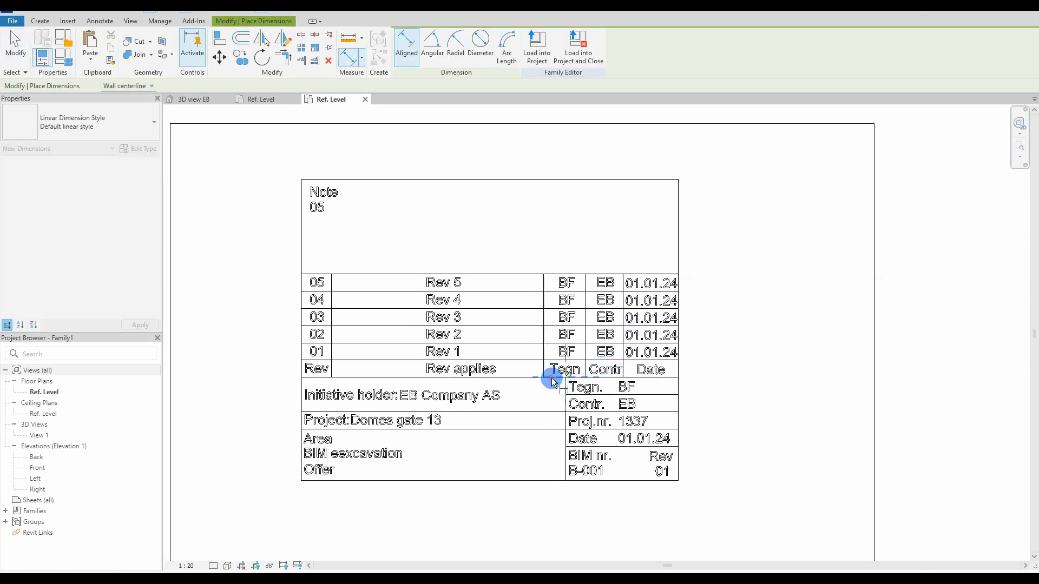
left_click(362, 179)
left_click(254, 272)
key("Escape")
key("Escape")
middle_click_drag(272, 407, 334, 424)
left_click(316, 329)
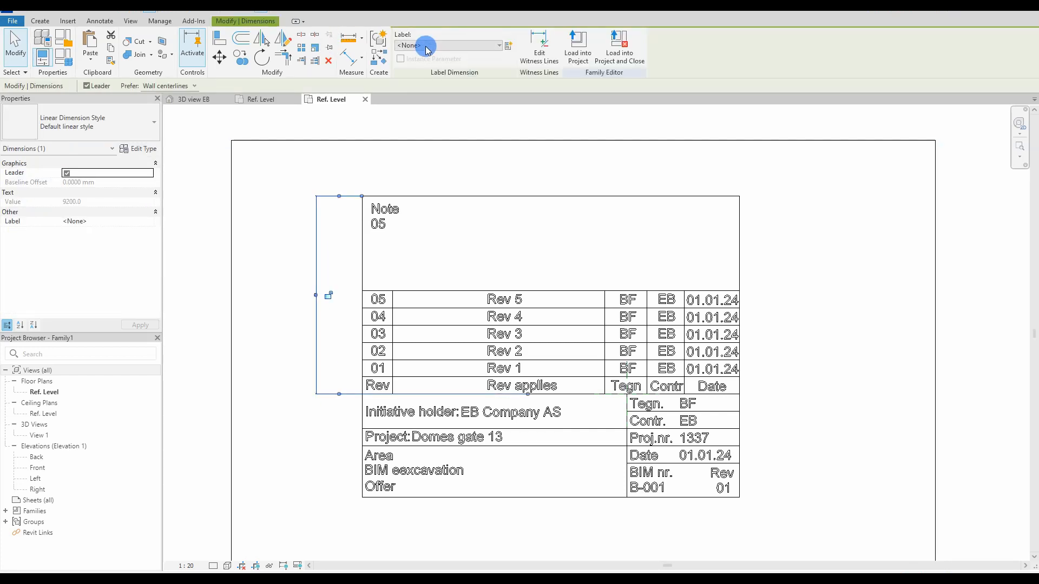
left_click(427, 48)
left_click(428, 92)
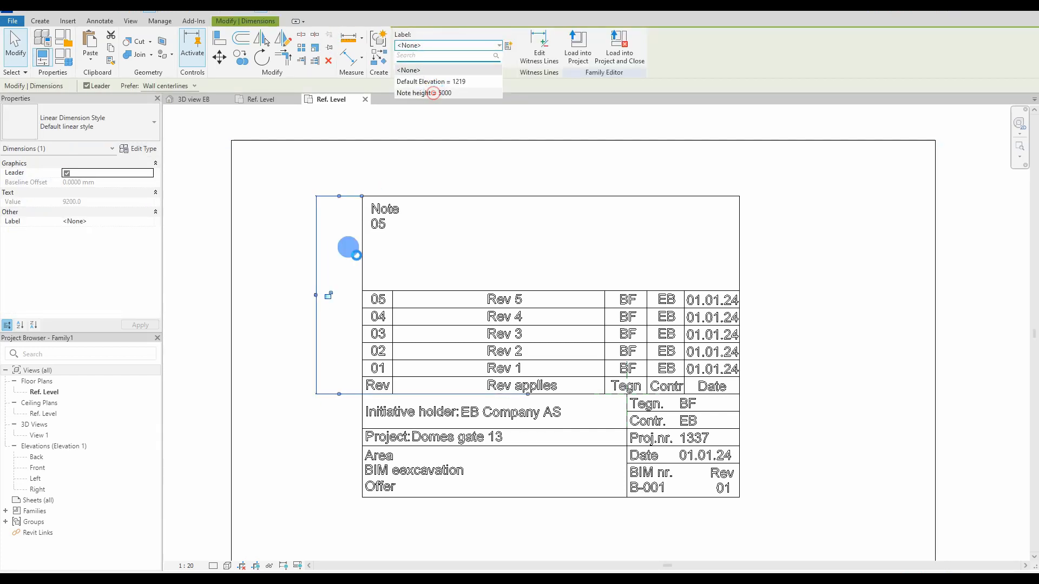
Step: Stretch the note box's top line back up to its place
left_click(386, 266)
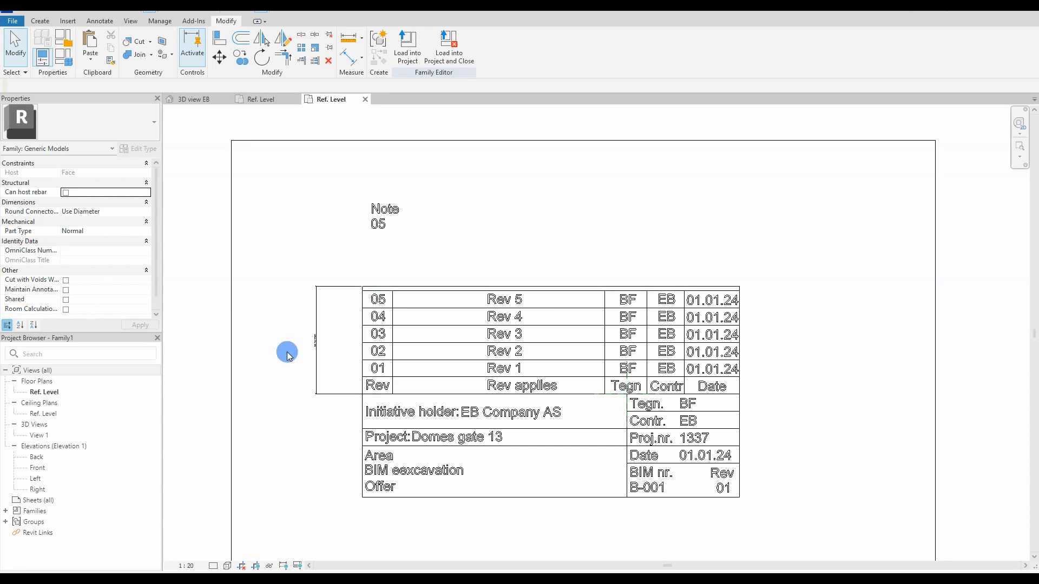
left_click(434, 287)
mouse_move(429, 184)
left_mouse_down()
mouse_move(417, 189)
mouse_move(427, 196)
left_mouse_up()
key("Escape")
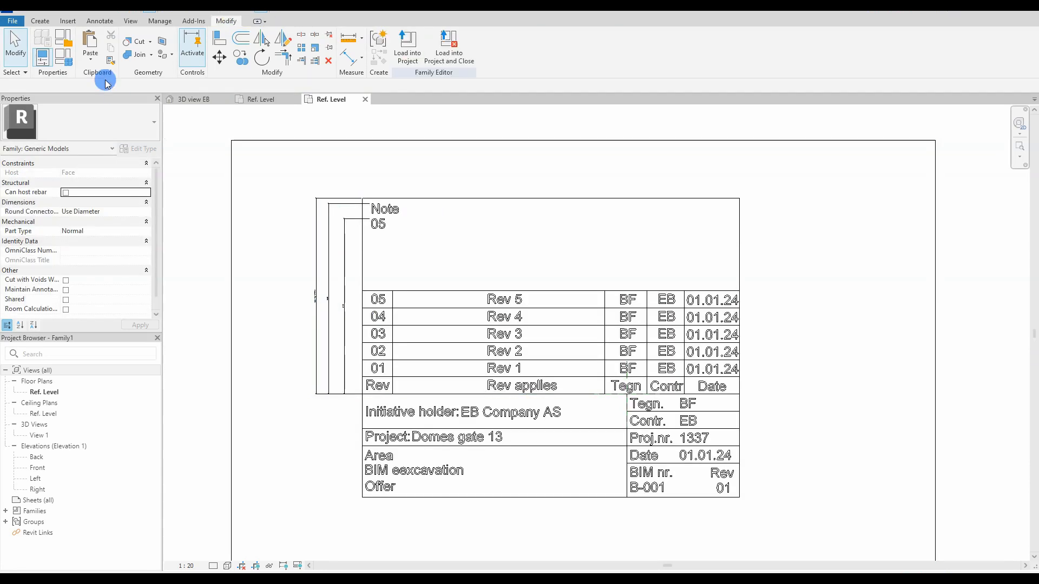
Step: Create a NoteHeight Length instance parameter grouped under Other, fixing the name's capitalisation
left_click(70, 66)
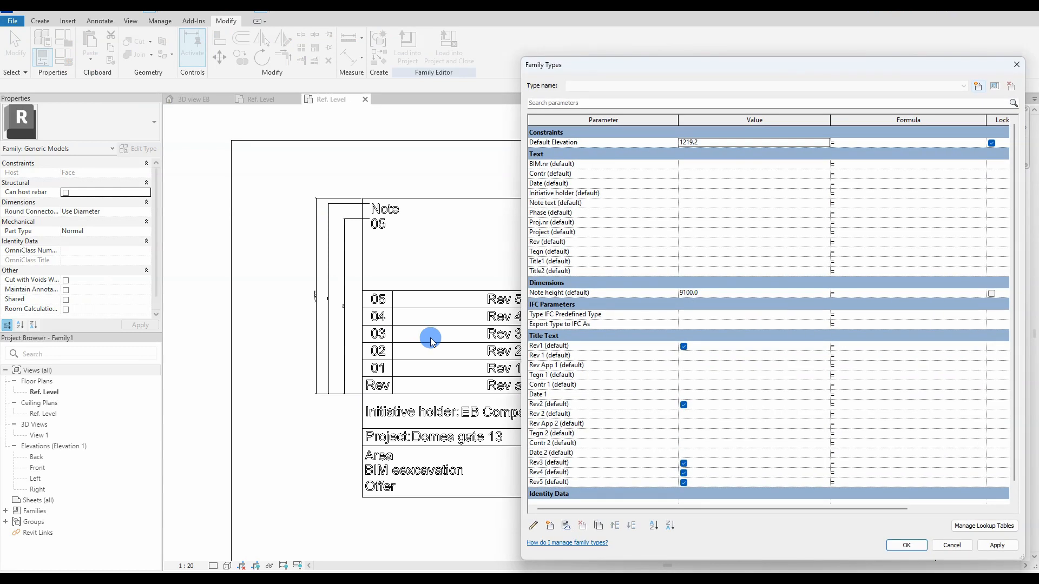
left_click(550, 525)
type("Note height")
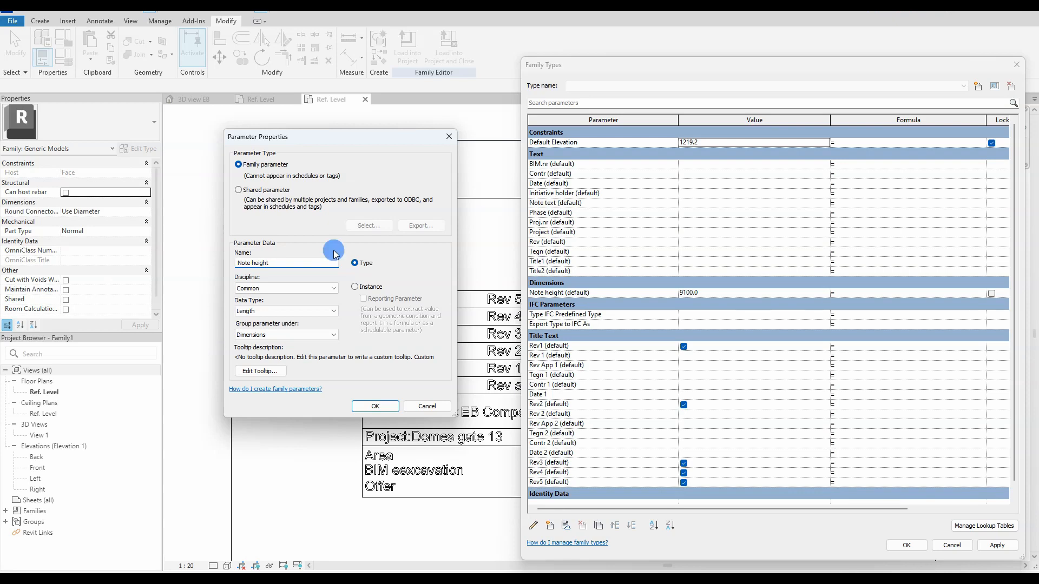
left_click(284, 317)
left_click(285, 322)
left_click(292, 336)
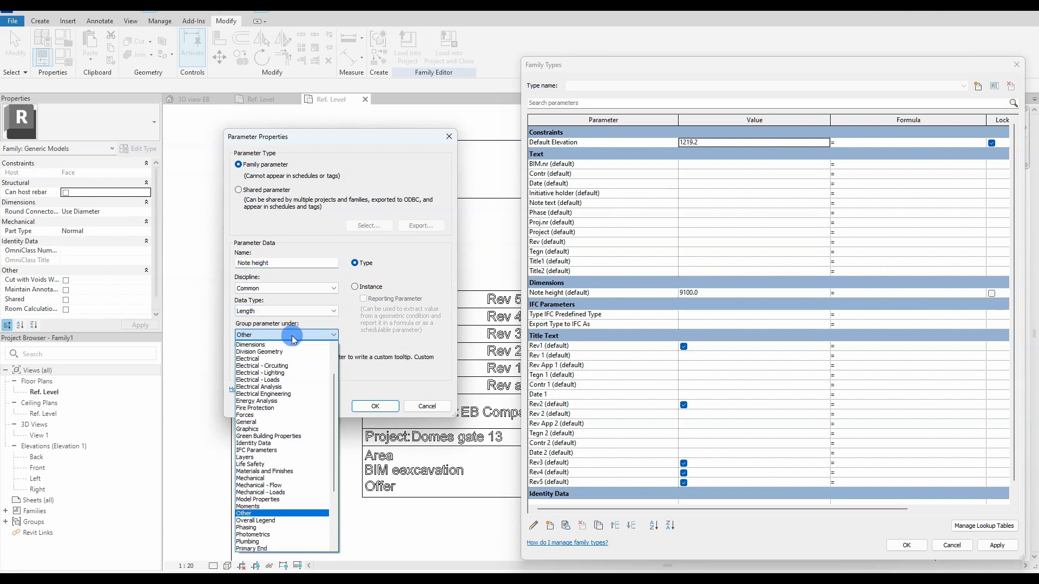
left_click(254, 514)
left_click(355, 286)
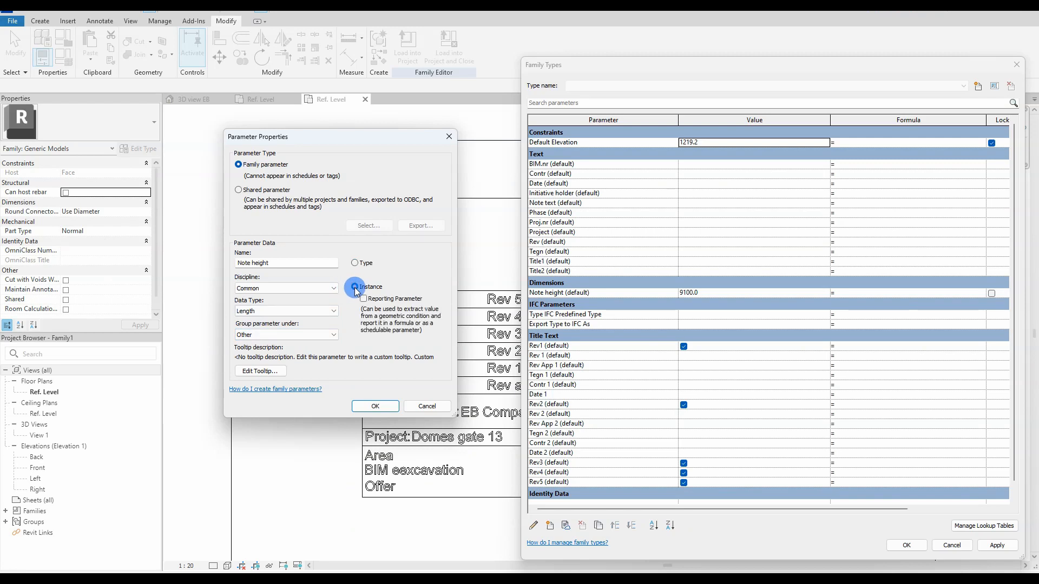
left_click(375, 406)
left_click(589, 305)
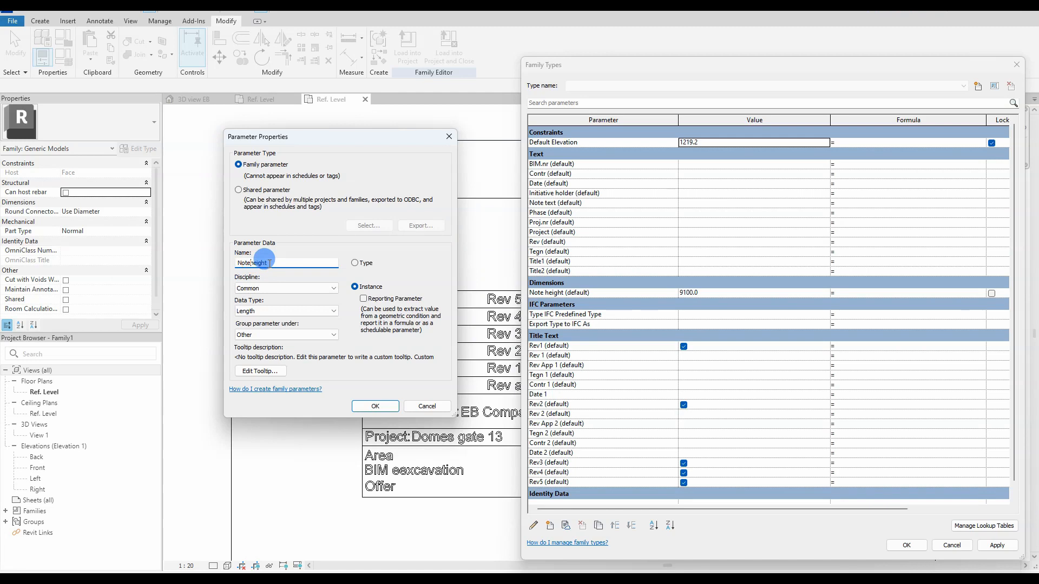
left_click(253, 261)
key("BackSpace")
type("H")
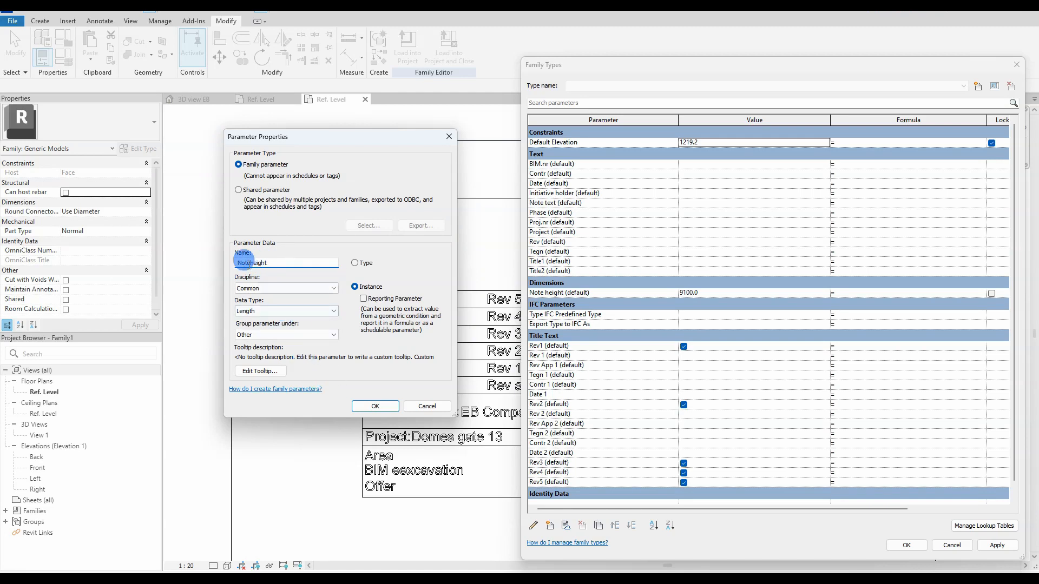
left_click(375, 409)
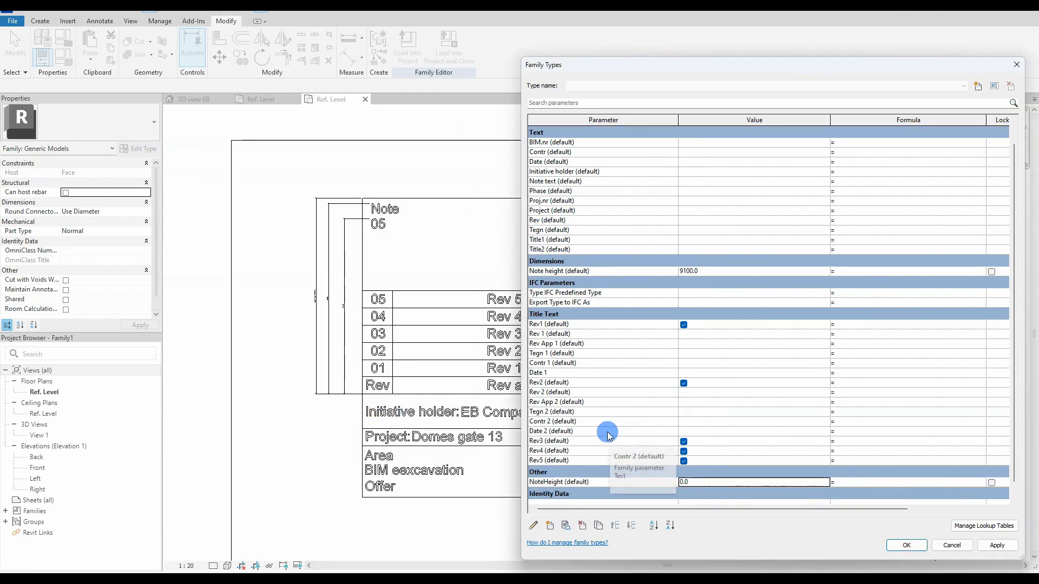
Step: Give NoteHeight the formula 'Note height - 325 mm', apply, and close Family Types
left_click(544, 528)
left_click(654, 524)
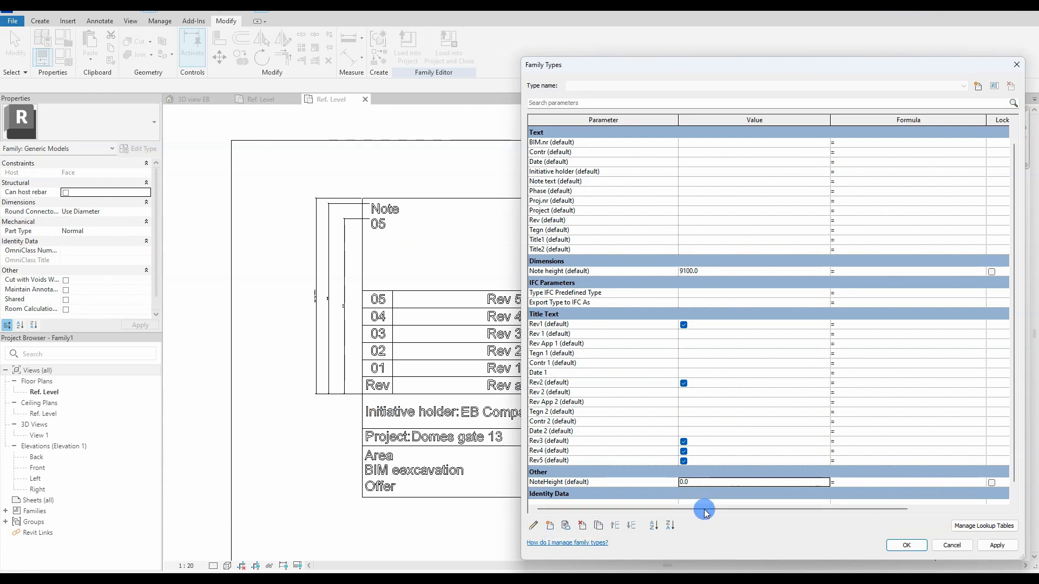
scroll(664, 354, "up", 1)
scroll(595, 318, "down", 1)
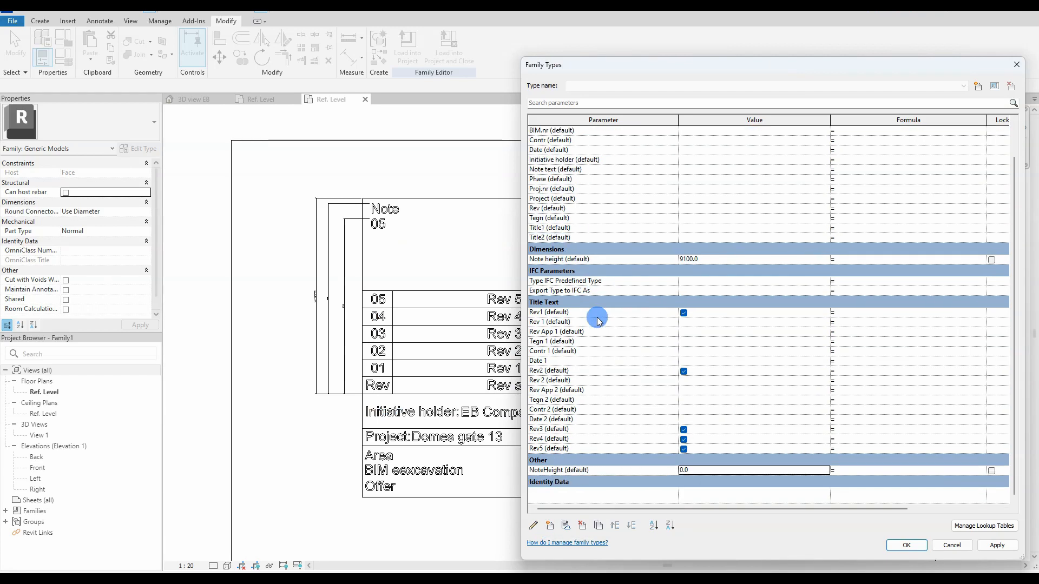
left_click(848, 470)
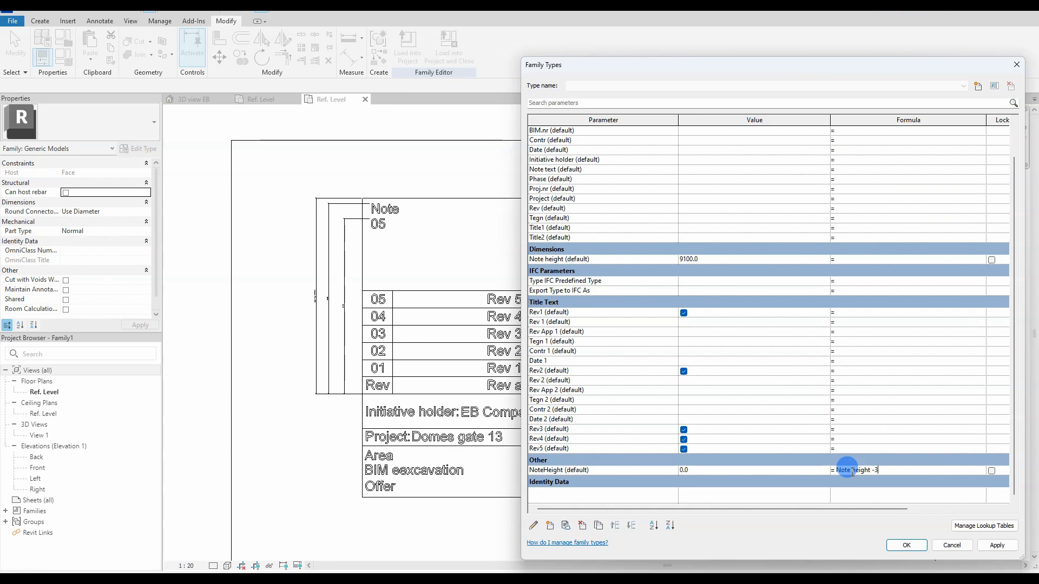
left_click(997, 546)
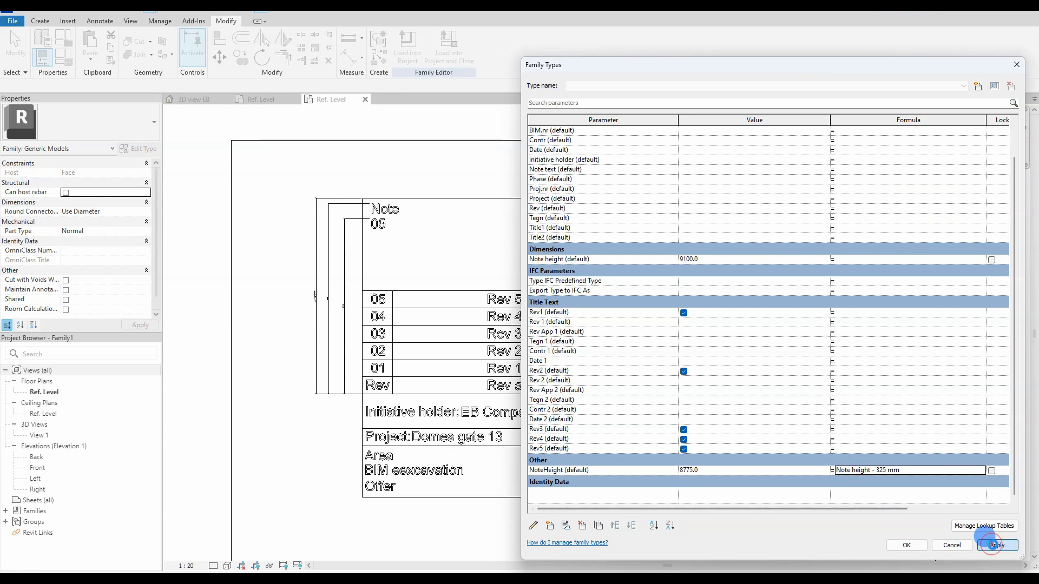
left_click(906, 545)
Step: Label the note frame's height dimension with NoteHeight
left_click(325, 267)
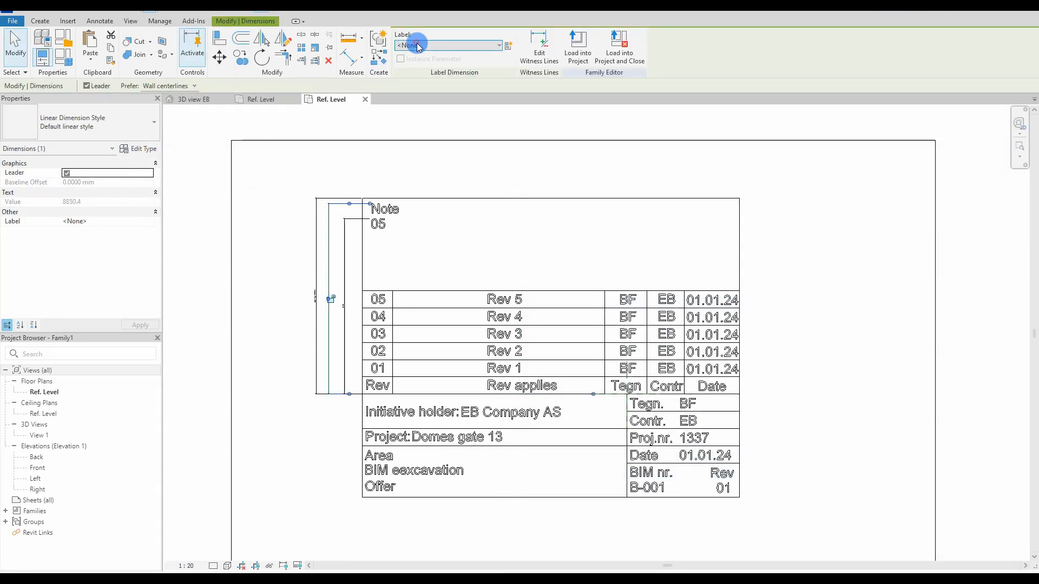
left_click(431, 48)
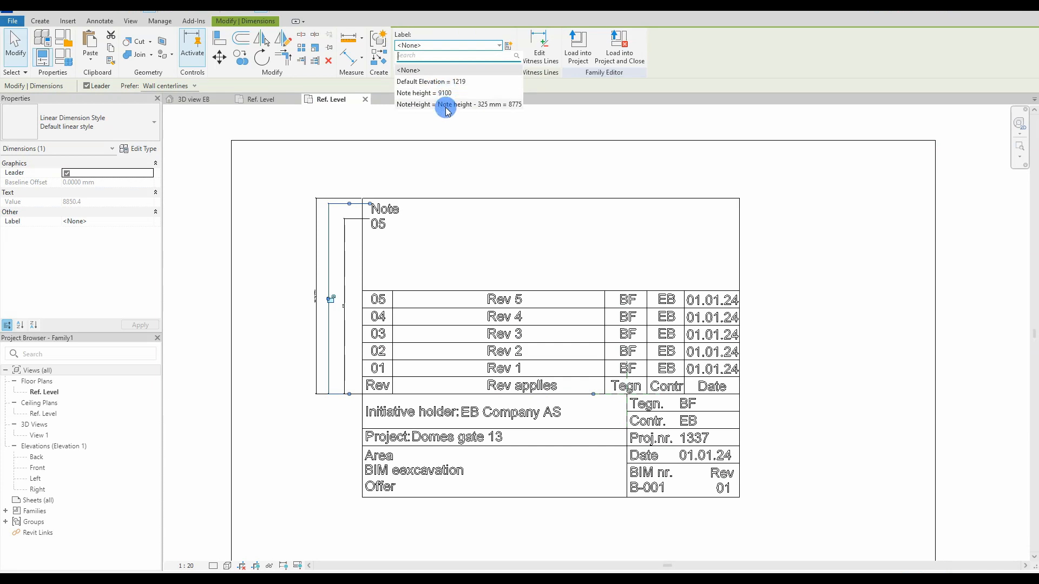
left_click(301, 169)
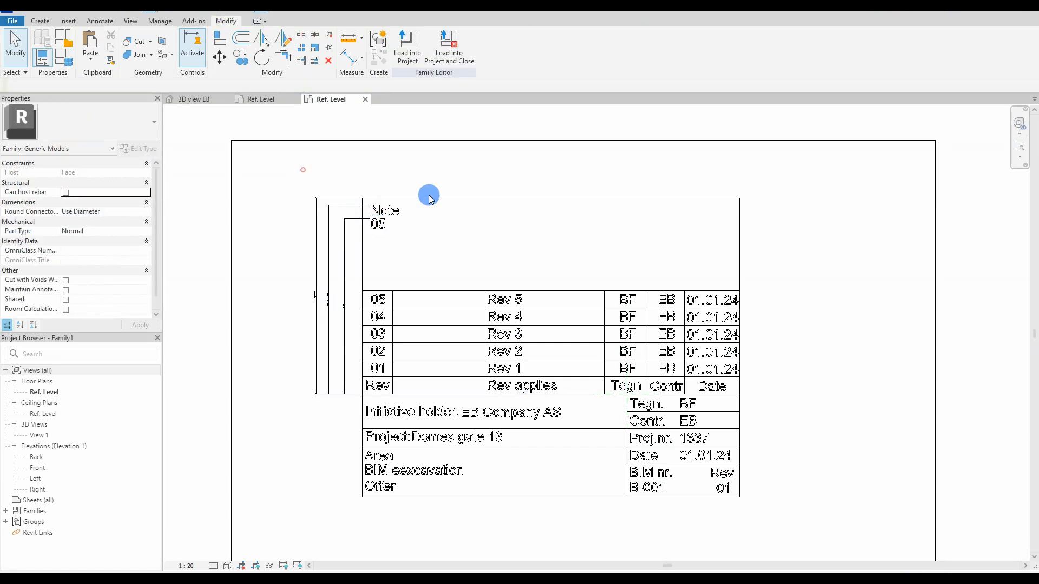
Step: Add an instance parameter NoteTextHeight under Other with formula Note height - 1000 mm
left_click(67, 71)
scroll(578, 427, "down", 3)
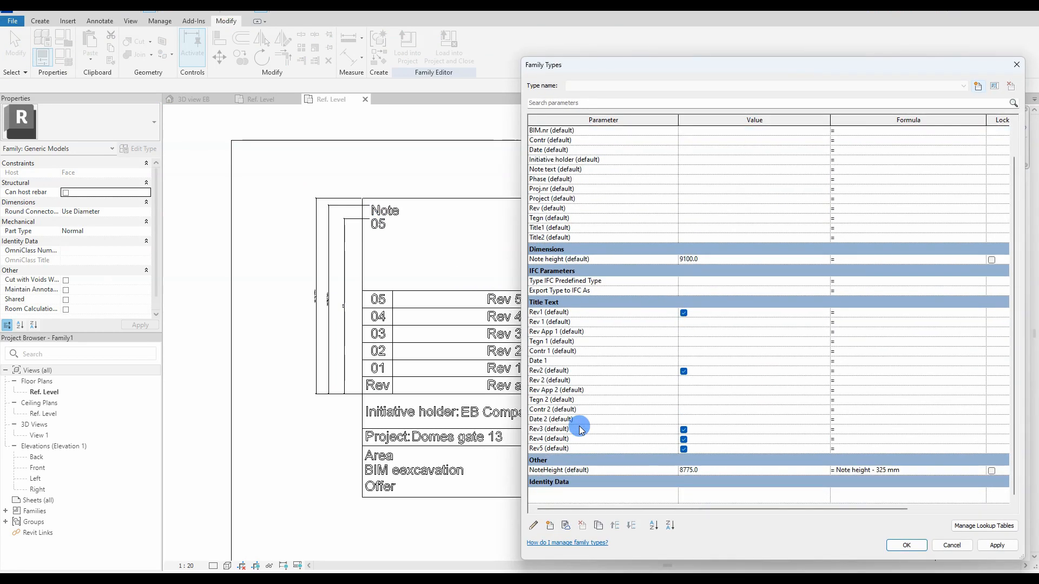
left_click(549, 527)
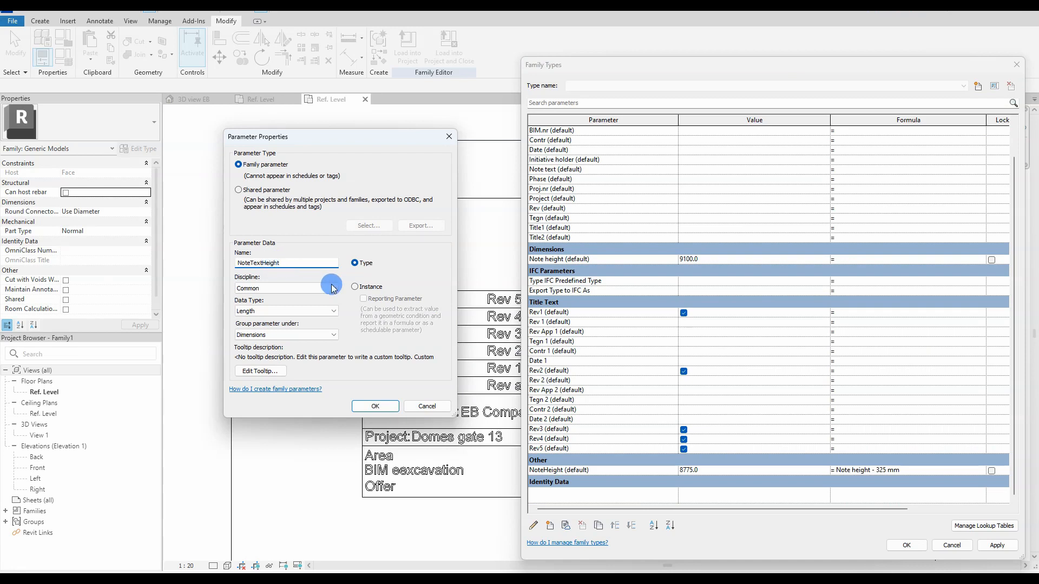
left_click(354, 286)
left_click(285, 334)
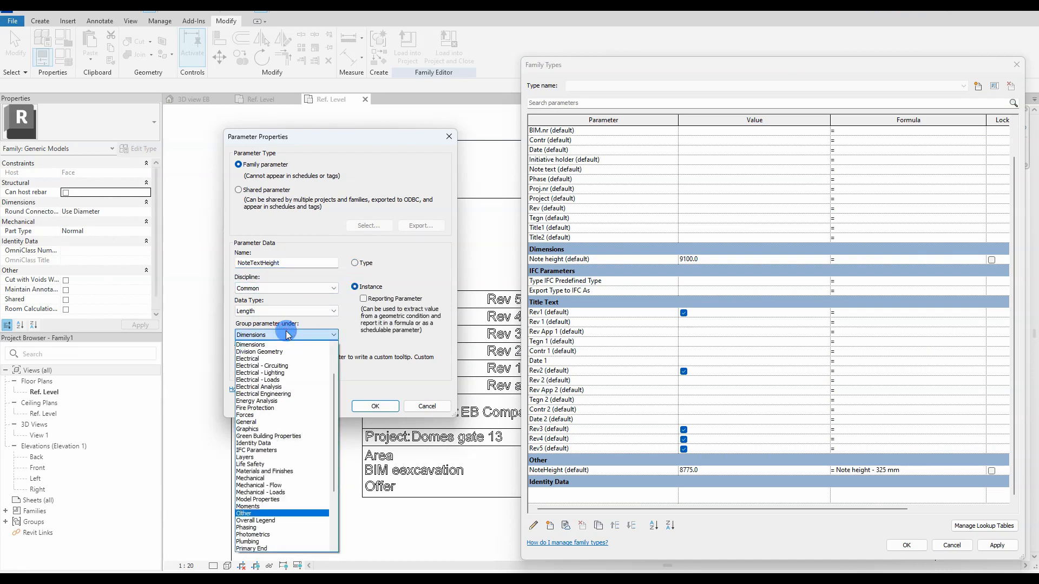
key("Return")
left_click(375, 405)
left_click(858, 461)
key("ctrl+c")
left_click(848, 470)
key("ctrl+v")
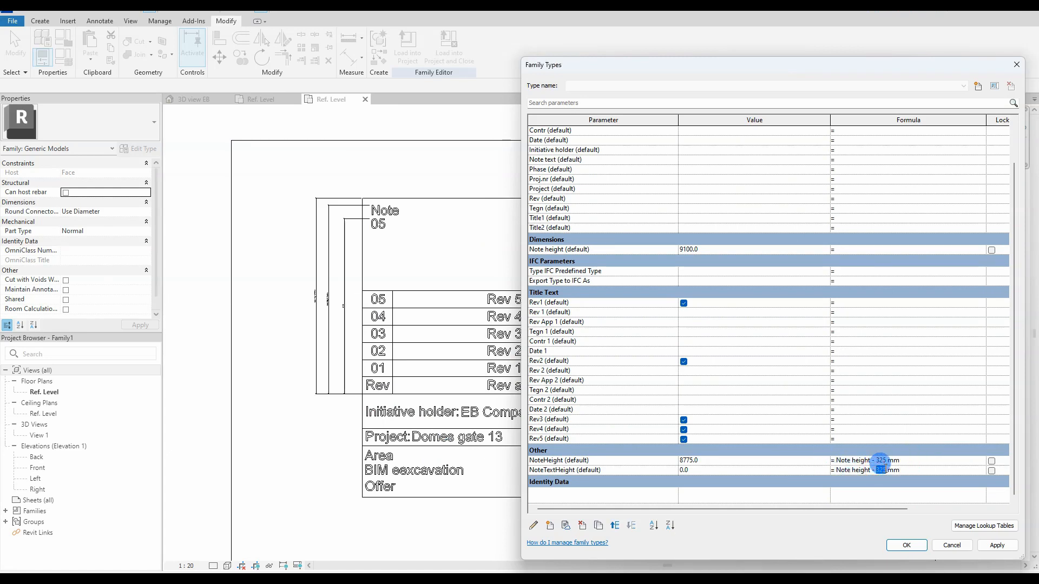
left_click(997, 546)
left_click(905, 547)
Step: Label the inner note dimension with the NoteTextHeight parameter
left_click(344, 248)
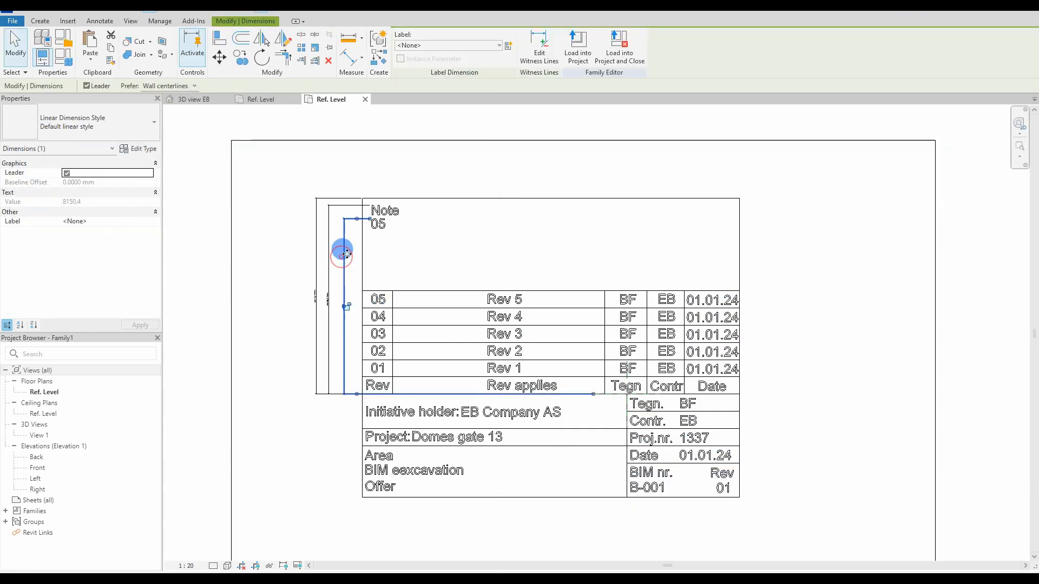
left_click(434, 47)
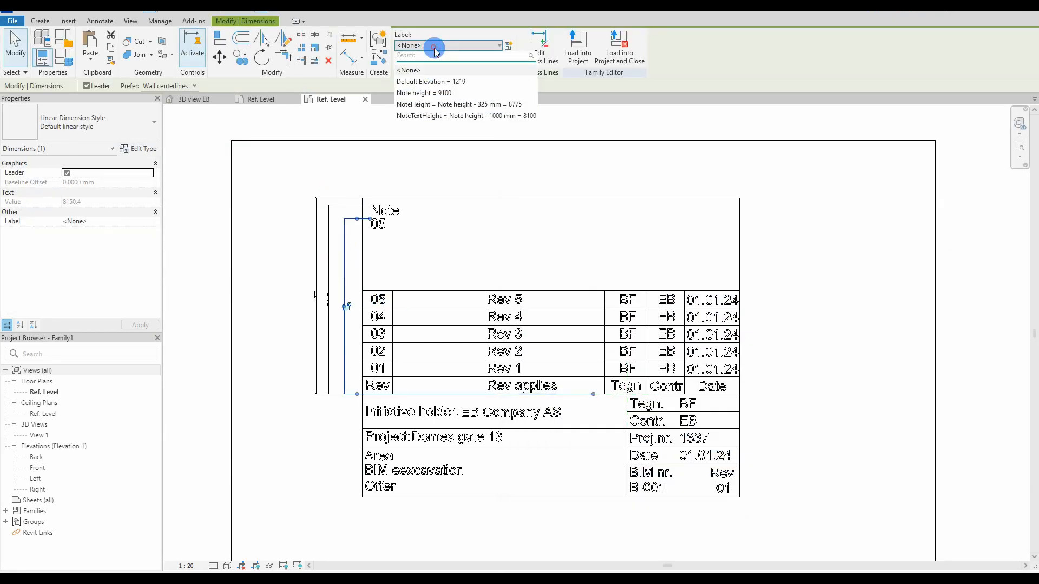
left_click(448, 104)
left_click(376, 357)
Step: Tie the visibility of revision numbers 01 and 02 to Rev1 and Rev2
right_click(59, 243)
left_click(86, 194)
left_click(157, 195)
left_click(444, 253)
left_click(539, 378)
left_click(376, 340)
left_click(158, 194)
left_click(444, 261)
Step: Tie the visibility of revision numbers 03 and 04 to Rev3 and Rev4
left_click(540, 378)
left_click(377, 322)
left_click(157, 195)
left_click(444, 267)
left_click(539, 377)
left_click(377, 305)
left_click(157, 195)
left_click(444, 274)
left_click(540, 377)
Step: Make row 01's Rev 1 description and BF initials visible only with Rev1
left_click(503, 357)
left_click(157, 194)
left_click(444, 254)
left_click(539, 378)
left_click(626, 357)
left_click(157, 193)
left_click(444, 253)
left_click(539, 378)
Step: Make row 01's EB initials and 01.01.24 date visible only with Rev1
left_click(663, 358)
left_click(157, 193)
left_click(453, 253)
left_click(539, 379)
left_click(708, 358)
left_click(157, 192)
left_click(446, 253)
left_click(540, 379)
Step: Tie the visibility of row 02's number, Rev 2 description and BF initials to Rev2
left_click(373, 341)
left_click(157, 193)
left_click(539, 378)
left_click(486, 339)
left_click(157, 192)
left_click(442, 260)
left_click(540, 379)
left_click(625, 341)
left_click(157, 193)
left_click(444, 260)
left_click(540, 378)
Step: Tie the visibility of row 02's EB initials and date to Rev2
left_click(664, 340)
left_click(157, 193)
left_click(444, 260)
left_click(540, 378)
left_click(709, 340)
left_click(156, 193)
left_click(444, 260)
left_click(540, 378)
Step: Link the 01 text's content to Rev 1 and dismiss the blank-value error
left_click(373, 357)
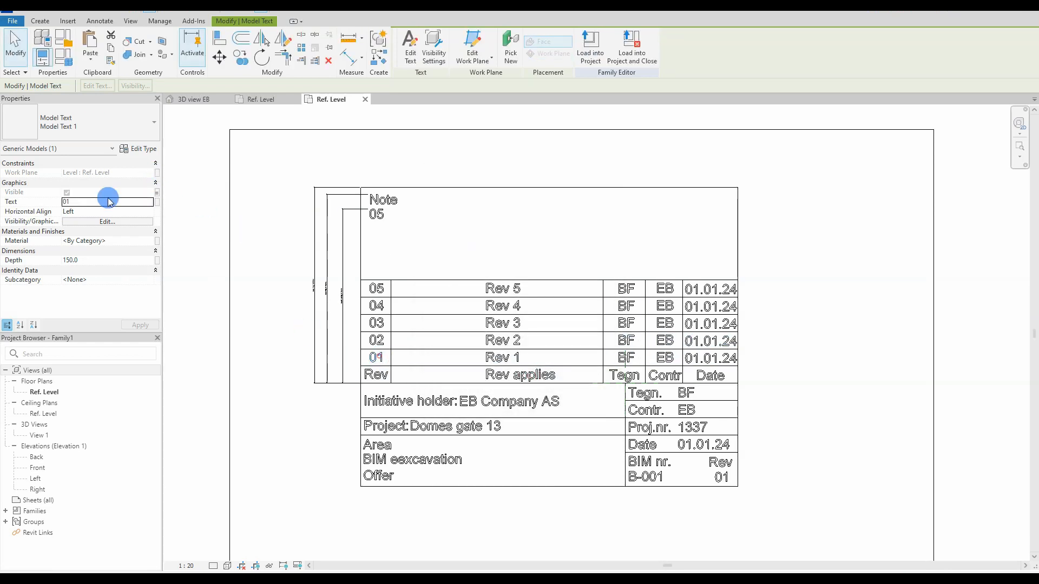
left_click(156, 202)
left_click_drag(601, 251, 607, 326)
left_click(449, 281)
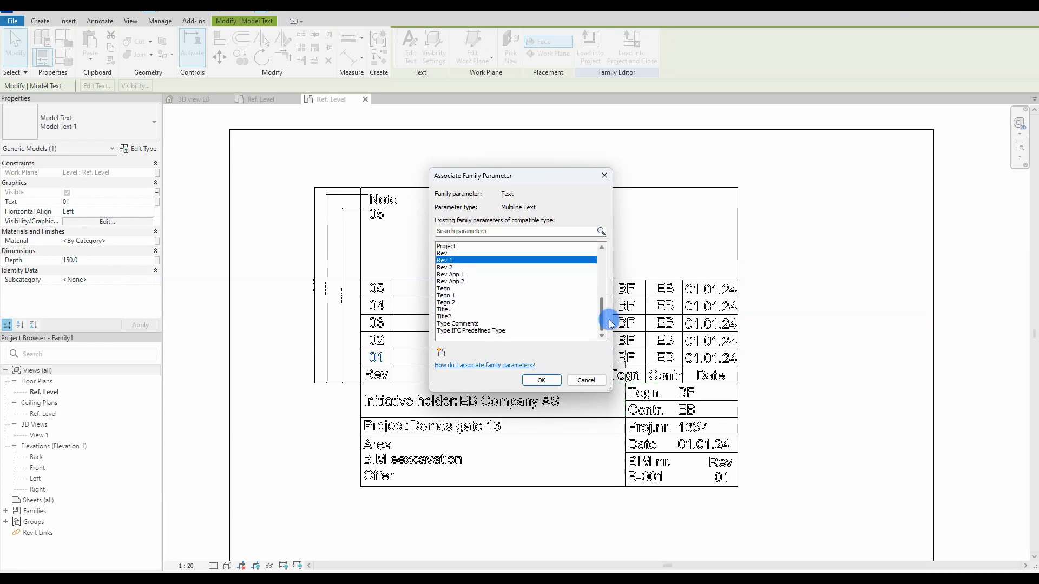
left_click(541, 380)
left_click(579, 304)
Step: Fill revision 1 and 2 values in Family Types: Testing 1/2, EB, BF, 05.01.24
left_click(65, 58)
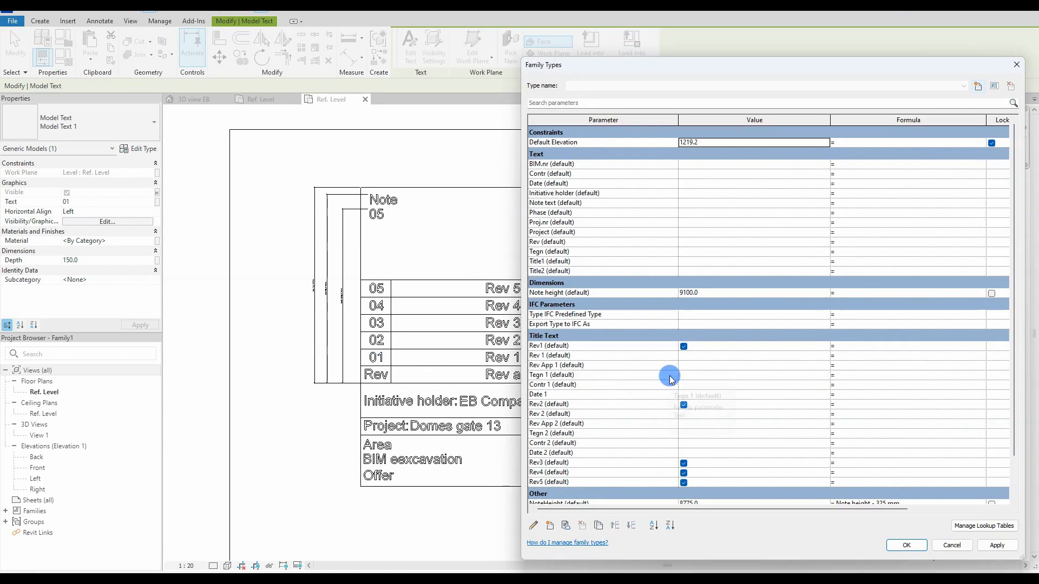
scroll(672, 368, "down", 1)
scroll(690, 338, "down", 1)
scroll(689, 331, "up", 1)
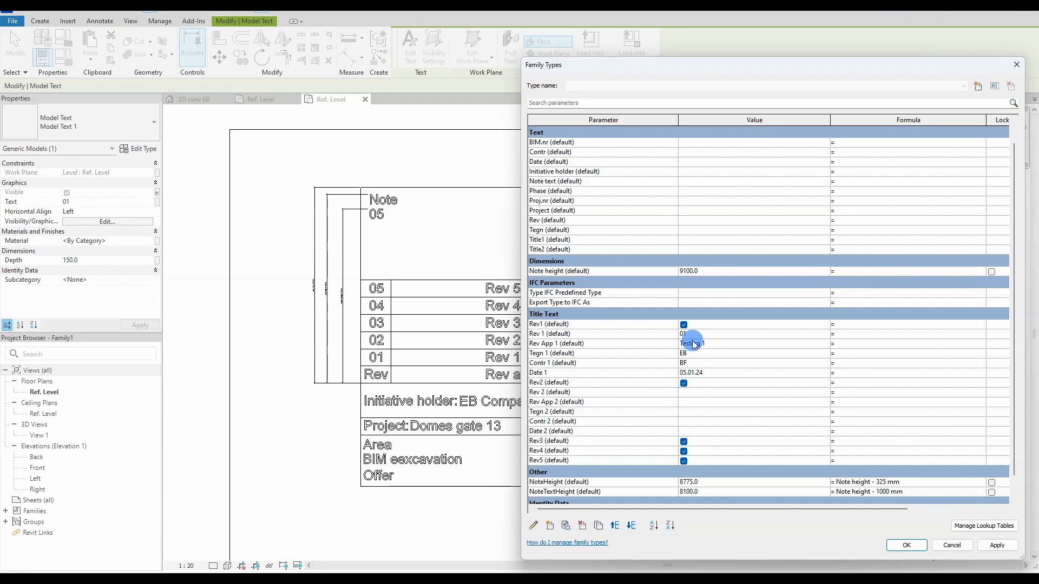
type("ng 2")
left_click(686, 416)
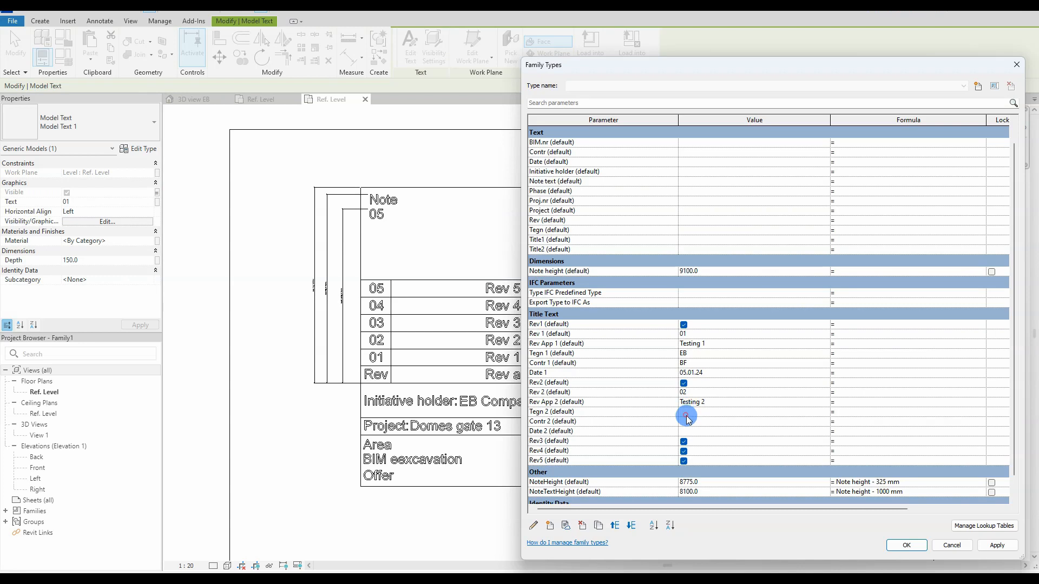
type("EB")
left_click(690, 421)
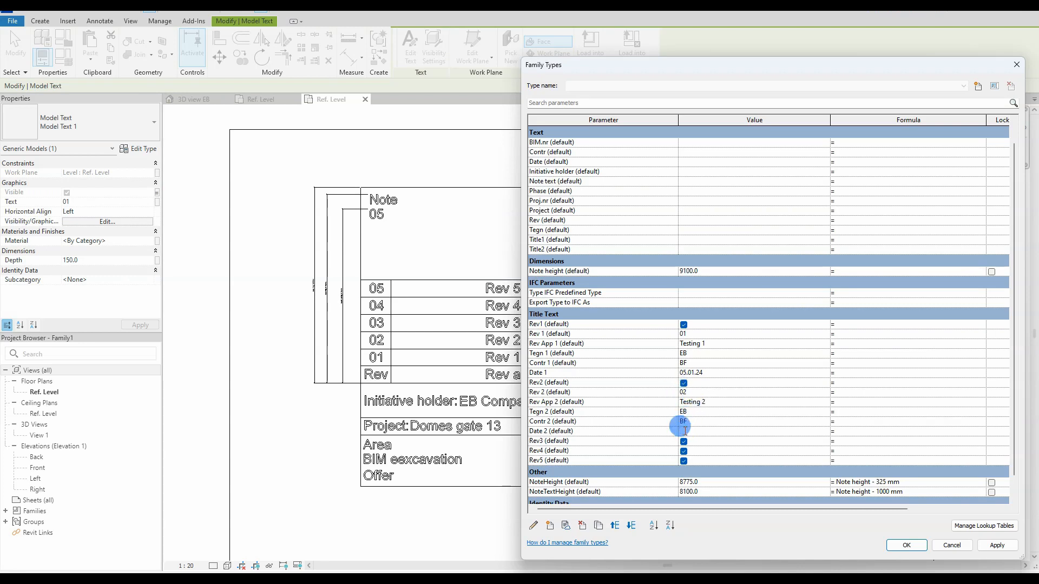
Step: Save the revision values and drive the 01 text from the Rev 1 parameter
left_click(906, 546)
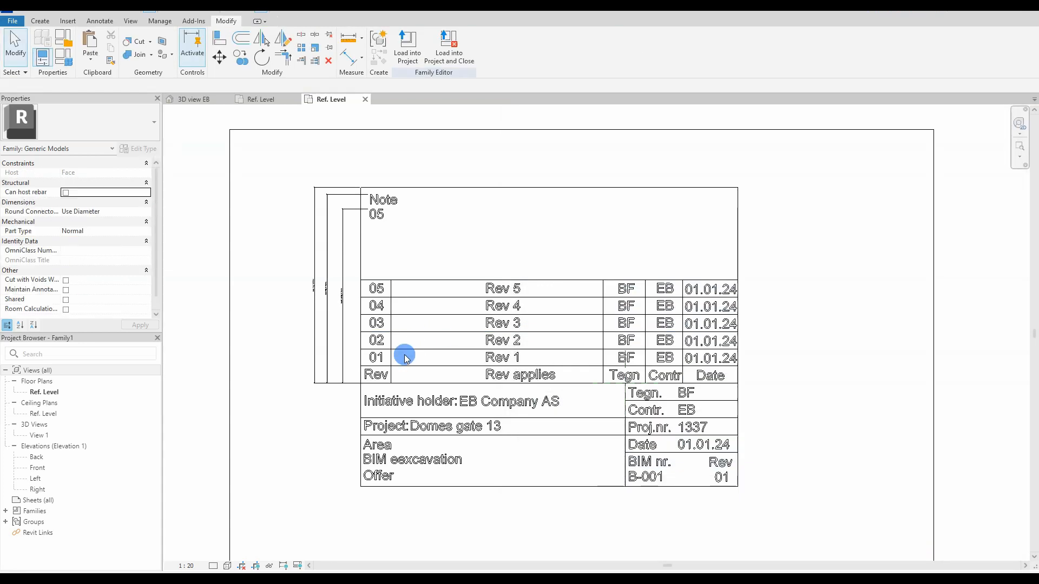
left_click(157, 203)
scroll(452, 301, "down", 2)
left_click(452, 311)
left_click(533, 378)
Step: Link row 01's description to Rev App 1 and its BF initials to Tegn 1
left_click(466, 358)
left_click(156, 203)
scroll(471, 301, "down", 2)
left_click(457, 297)
left_click(529, 377)
left_click(626, 357)
left_click(156, 203)
scroll(449, 298, "down", 2)
scroll(462, 304, "down", 1)
left_click(455, 317)
left_click(544, 378)
Step: Link row 01's EB initials to Contr 1 and its date to Date 1
left_click(664, 357)
left_click(157, 202)
scroll(465, 290, "down", 2)
scroll(468, 292, "up", 2)
left_click(468, 274)
left_click(537, 381)
left_click(710, 358)
left_click(156, 202)
scroll(596, 262, "down", 5)
scroll(596, 266, "up", 4)
left_click(443, 274)
left_click(546, 383)
Step: Link row 02's number to Rev 2, description to Rev App 2, BF initials to Tegn 2
left_click(377, 339)
left_click(156, 202)
scroll(463, 295, "down", 5)
double_click(452, 309)
left_click(488, 337)
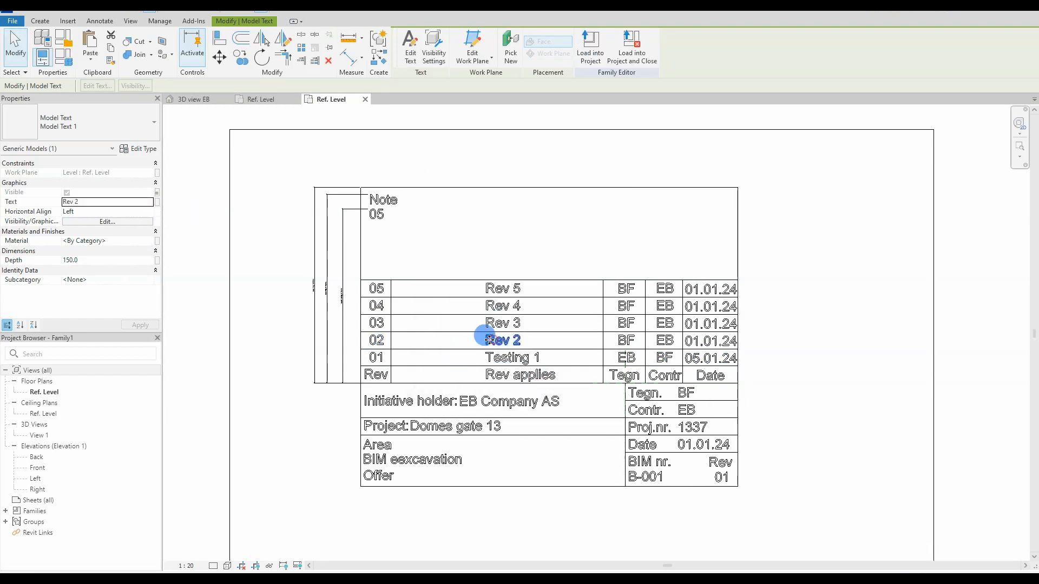
left_click(157, 202)
scroll(456, 301, "down", 3)
left_click(453, 296)
left_click(541, 380)
left_click(626, 340)
left_click(157, 202)
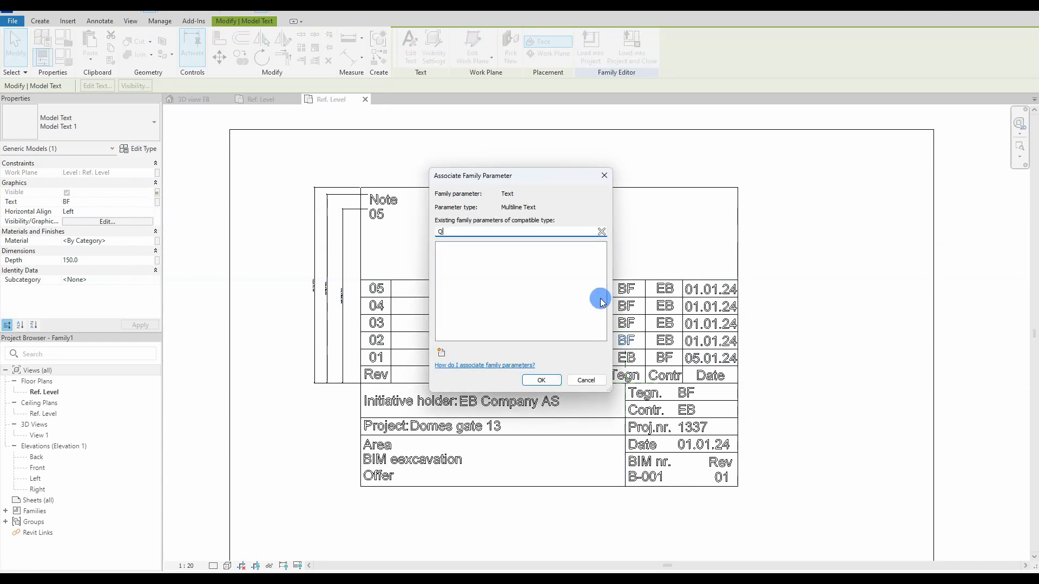
left_click_drag(603, 273, 604, 322)
left_click(460, 305)
Step: Link row 02's EB initials to Contr 2 and its date to Date 2 (10.01.24)
left_click(541, 380)
left_click(664, 341)
left_click(157, 202)
mouse_move(601, 263)
left_mouse_down()
mouse_move(600, 297)
mouse_move(596, 257)
left_mouse_up()
left_click(460, 281)
left_click(548, 381)
left_click(710, 340)
left_click(155, 201)
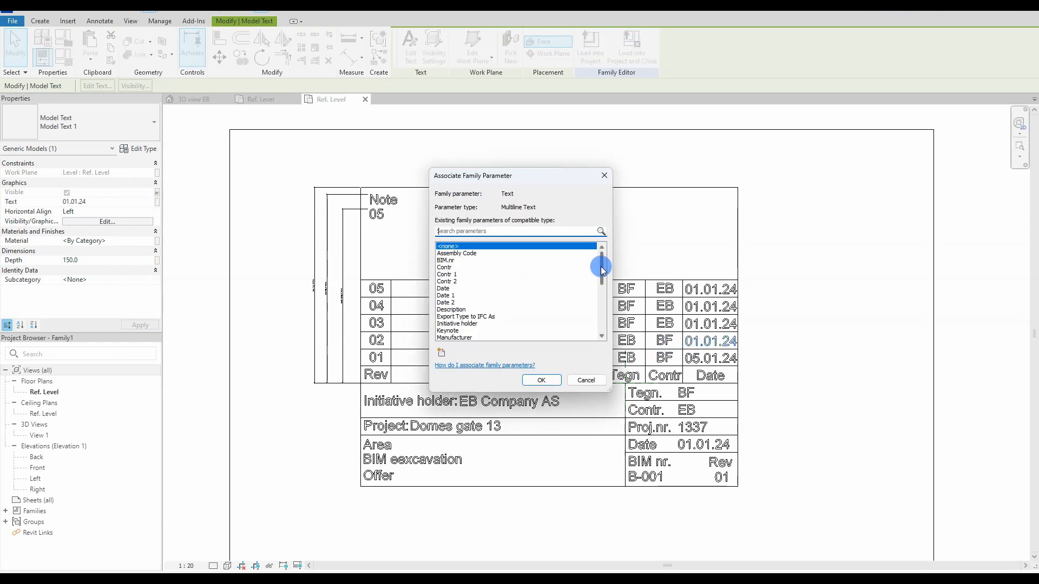
left_click(541, 380)
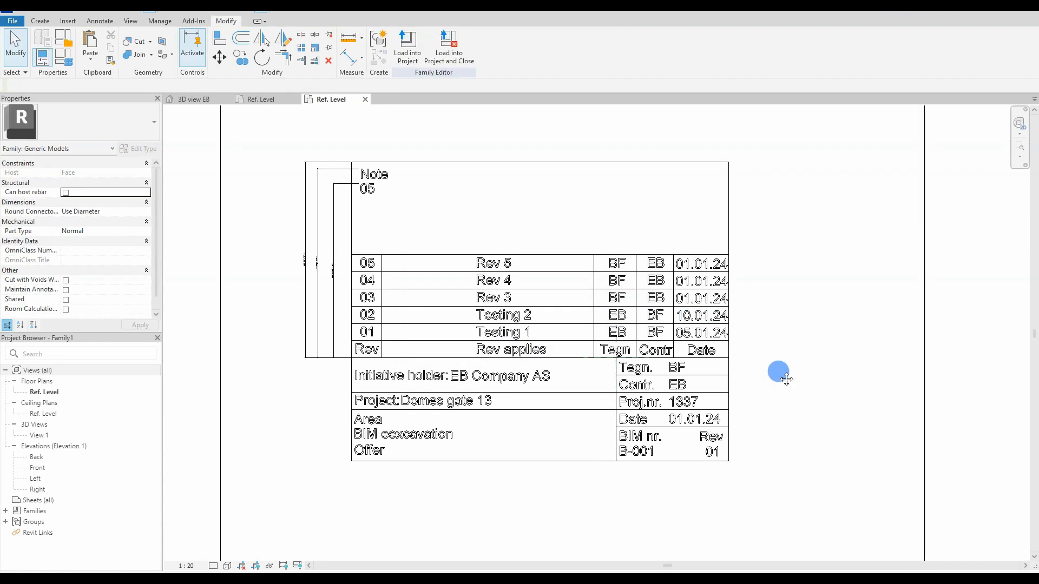
Step: Try linking the BF text beside Tegn. to a parameter, dismissing the blank-value error
left_click(665, 366)
left_click(156, 204)
left_click_drag(601, 272, 600, 308)
left_click(487, 313)
left_click(540, 379)
left_click(584, 300)
left_click(604, 176)
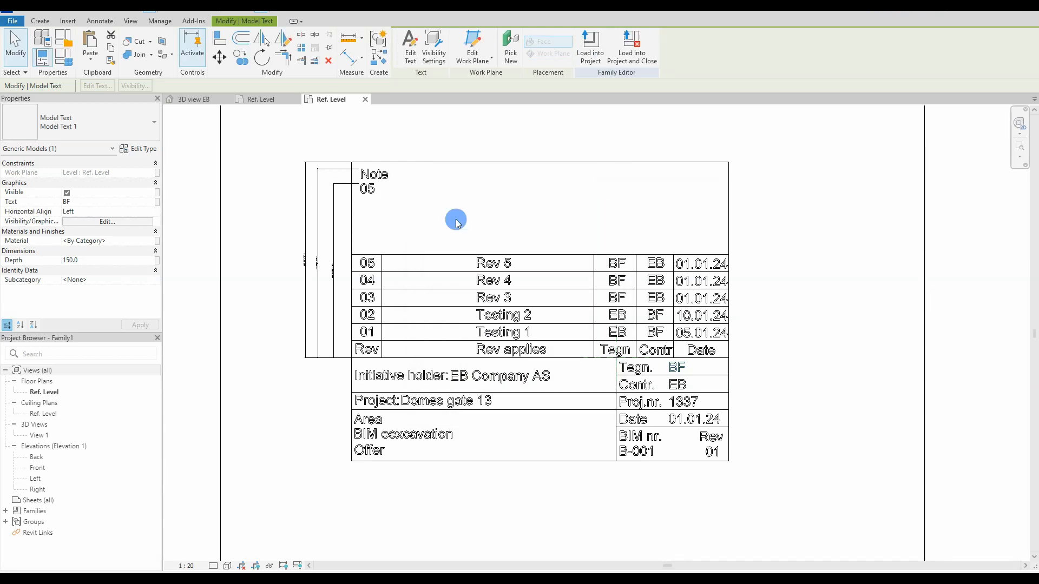
left_click(51, 57)
Step: Fill in default title block values: B-001, EB Company AS, DreamHouse, 1337, Area 1, BIM Excavation plan
left_click(686, 162)
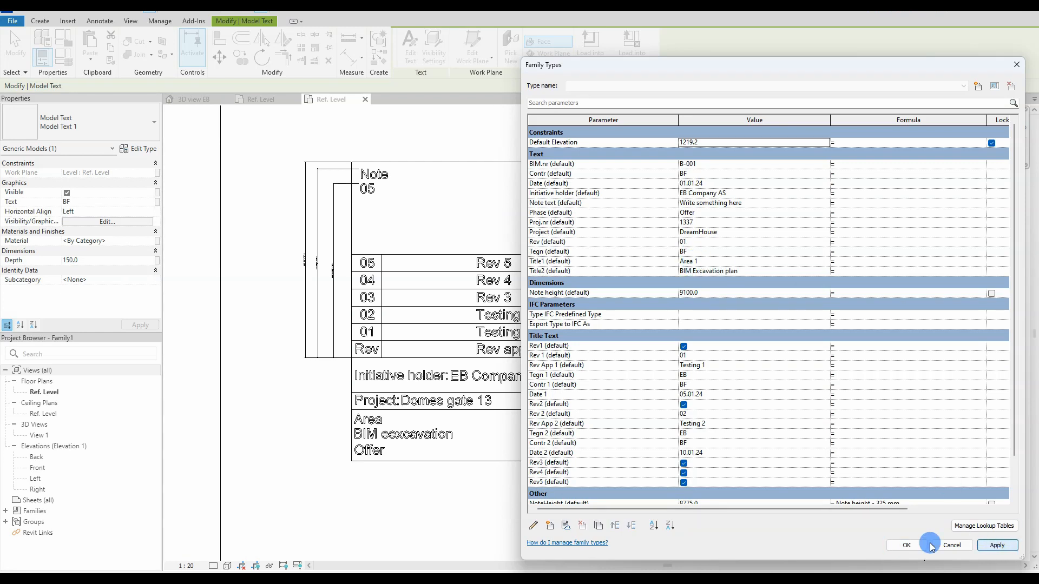
left_click(906, 545)
left_click(481, 376)
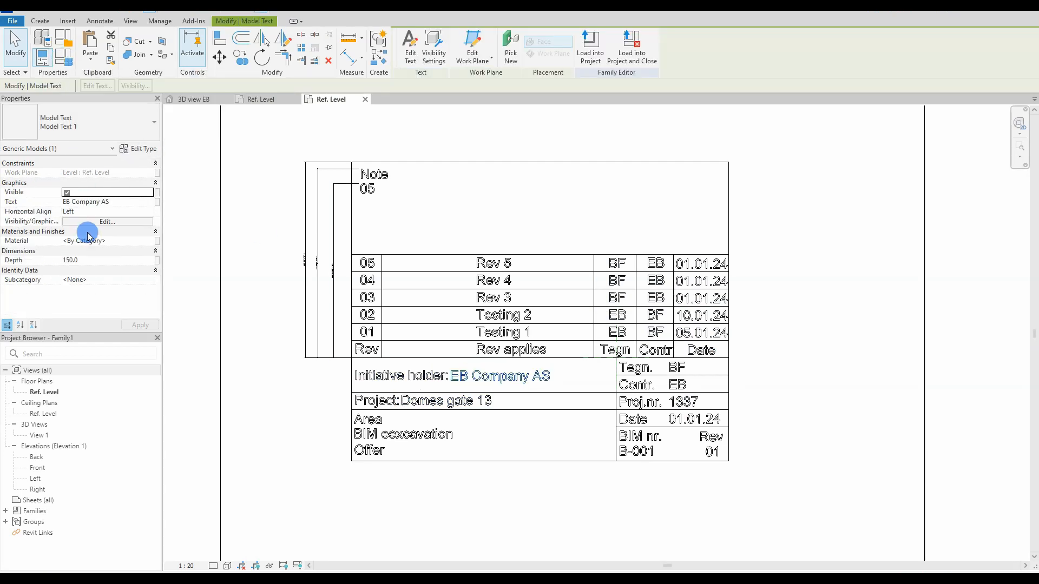
left_click(157, 202)
left_click(470, 298)
left_click(584, 378)
left_click(460, 400)
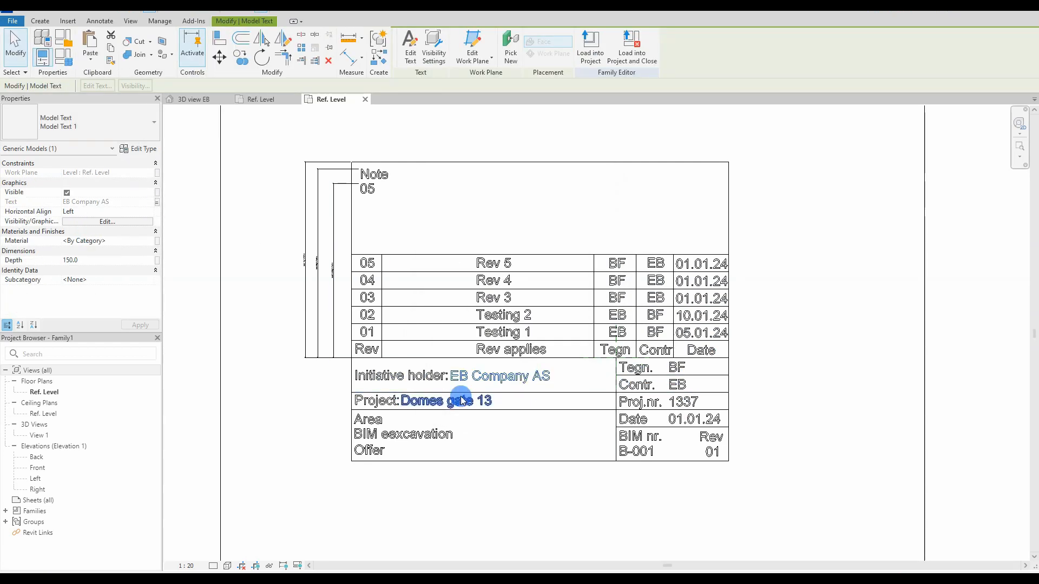
left_click(157, 202)
scroll(463, 301, "down", 3)
left_click(458, 296)
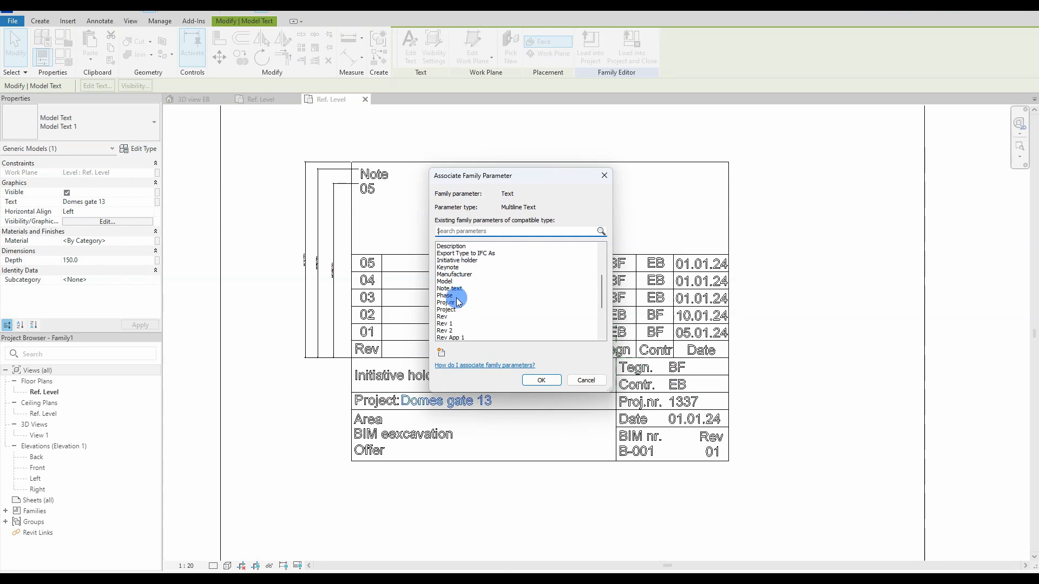
left_click(541, 379)
Step: Link the Area text to Title1 and the BIM excavation text to Title2
left_click(379, 419)
left_click(156, 202)
scroll(497, 271, "down", 5)
left_click(455, 309)
left_click(540, 379)
left_click(433, 438)
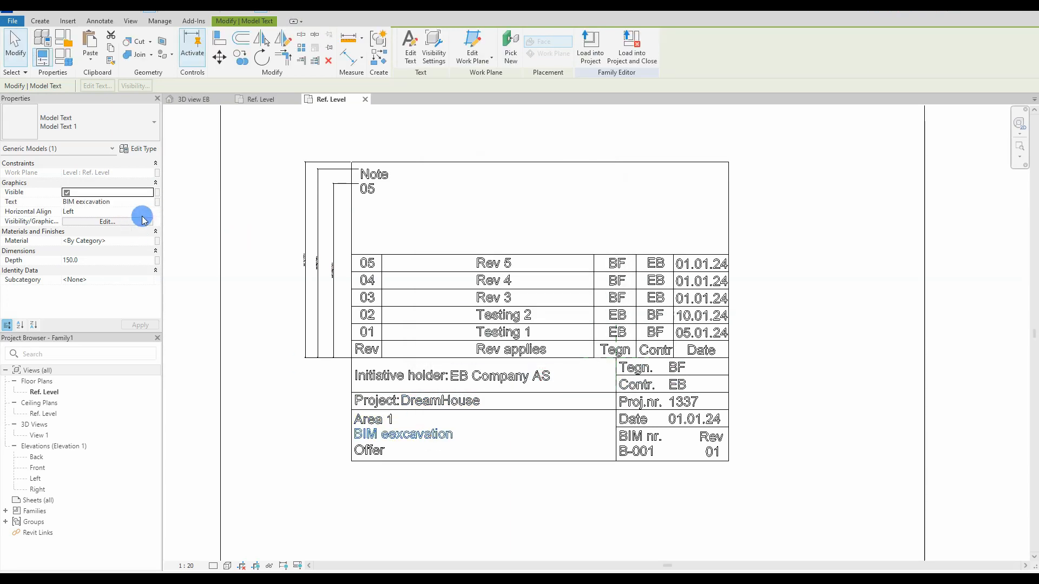
left_click(157, 201)
scroll(598, 261, "down", 5)
left_click(444, 316)
left_click(541, 380)
Step: Link the Offer text to the Phase parameter and the BF value to Tegn
left_click(369, 450)
left_click(157, 201)
left_click(602, 312)
left_click(473, 276)
left_click(541, 379)
left_click(645, 369)
left_click(676, 368)
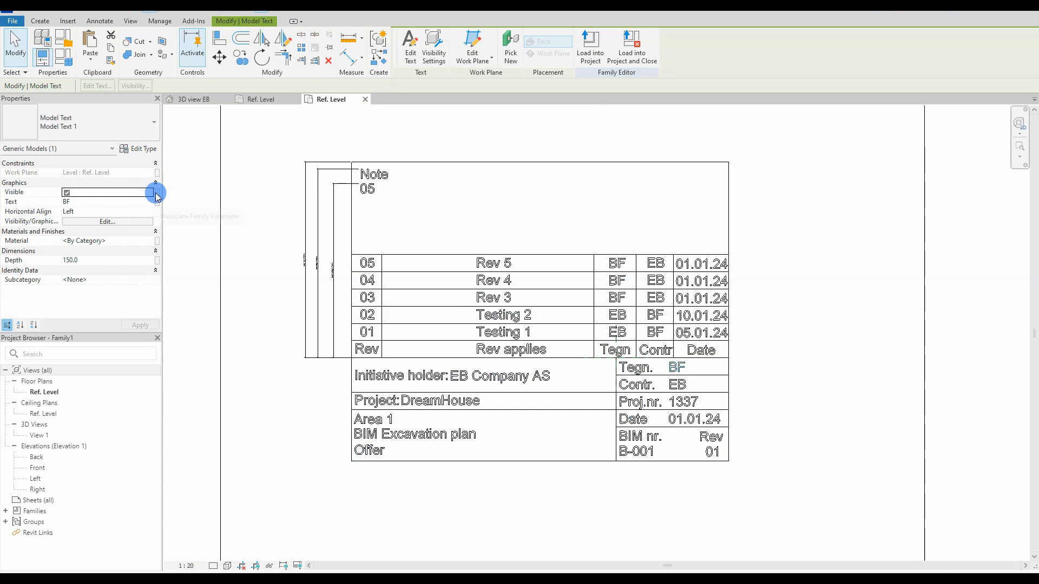
left_click(157, 202)
left_click(498, 294)
Step: Link the EB value to Contr and the 1337 text to Proj.nr
left_click(588, 378)
left_click(677, 385)
left_click(157, 202)
left_click(518, 267)
left_click(535, 379)
left_click(686, 403)
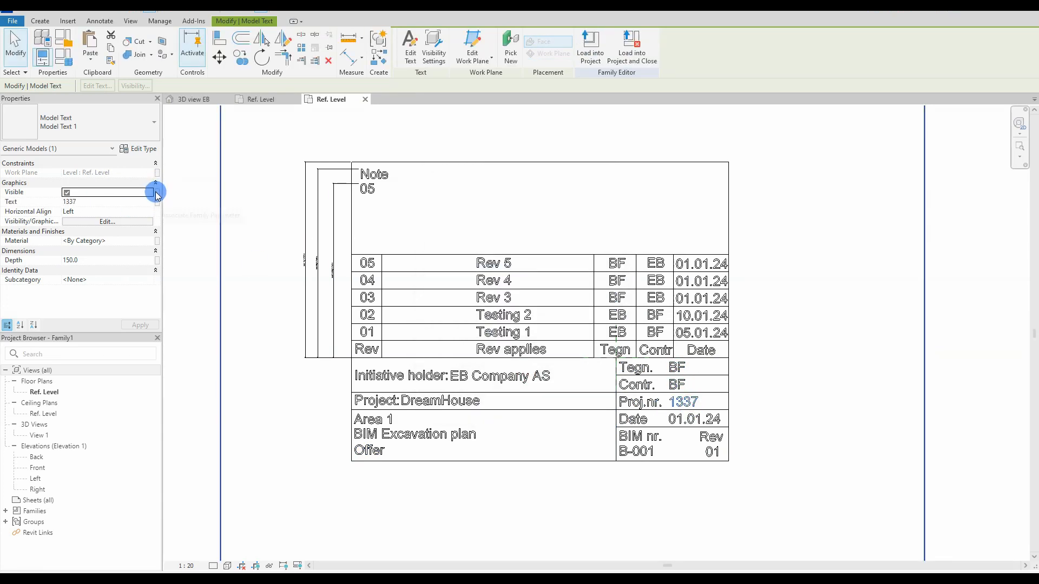
left_click(157, 202)
left_click_drag(601, 265, 601, 294)
left_click(458, 287)
Step: Link the 01.01.24 text to Date and the B-001 text to BIM.nr
left_click(541, 380)
left_click(694, 419)
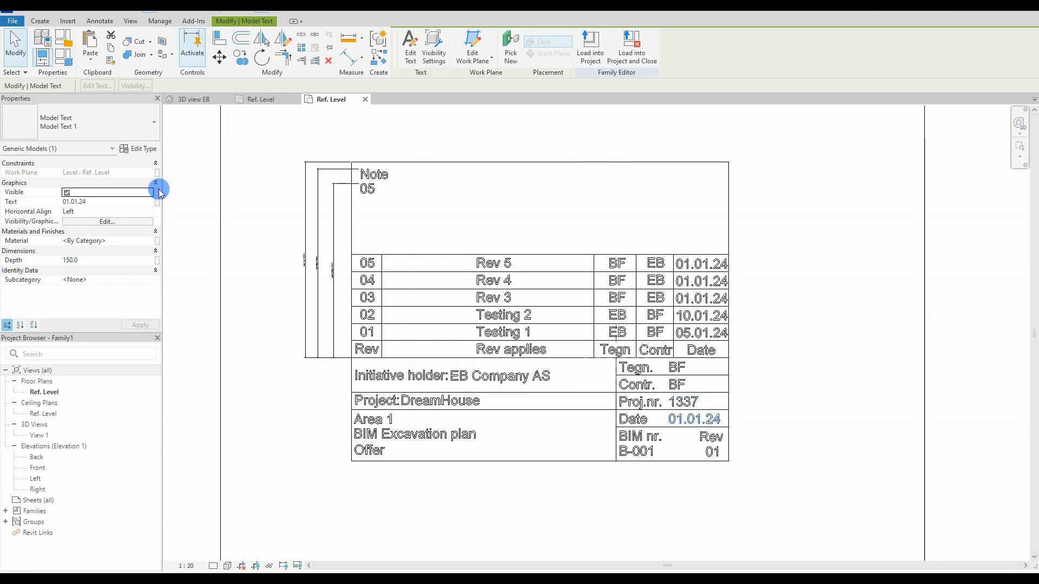
left_click(157, 202)
left_click(446, 289)
left_click(541, 380)
left_click(636, 451)
left_click(157, 202)
left_click(480, 260)
Step: Link the revision value 01 to the Rev parameter
left_click(541, 380)
left_click(712, 451)
left_click(157, 202)
scroll(453, 293, "down", 5)
left_click(453, 293)
left_click(541, 380)
left_click(308, 371)
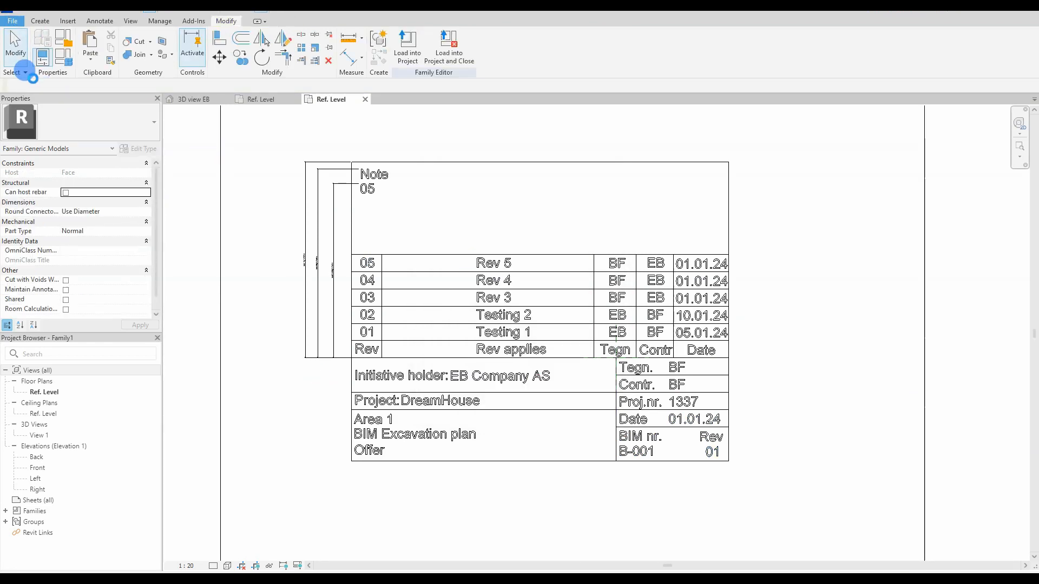
Step: Save the family as '3D titleblock'
left_click(12, 21)
mouse_move(52, 145)
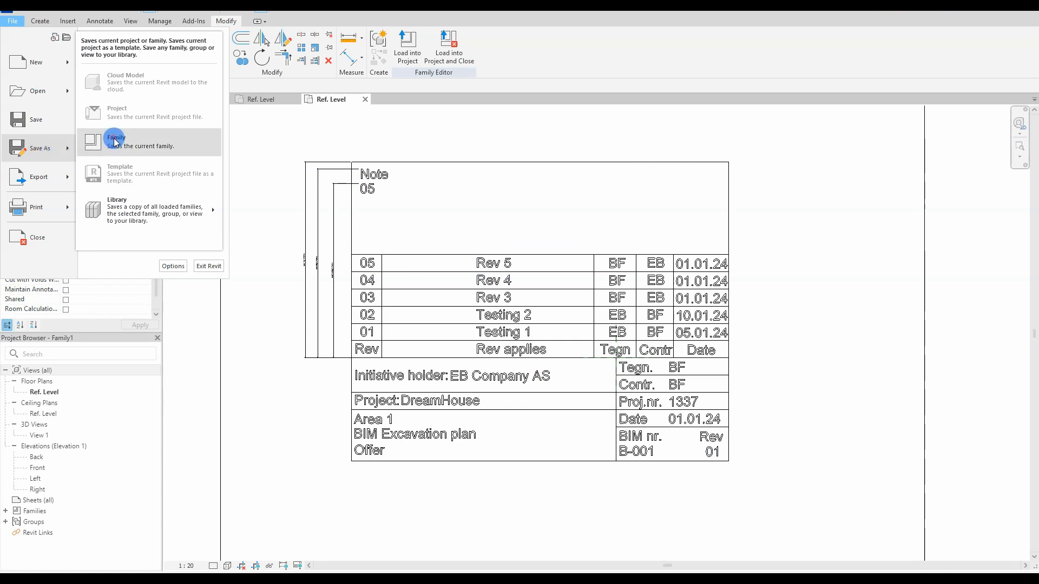
left_click(146, 142)
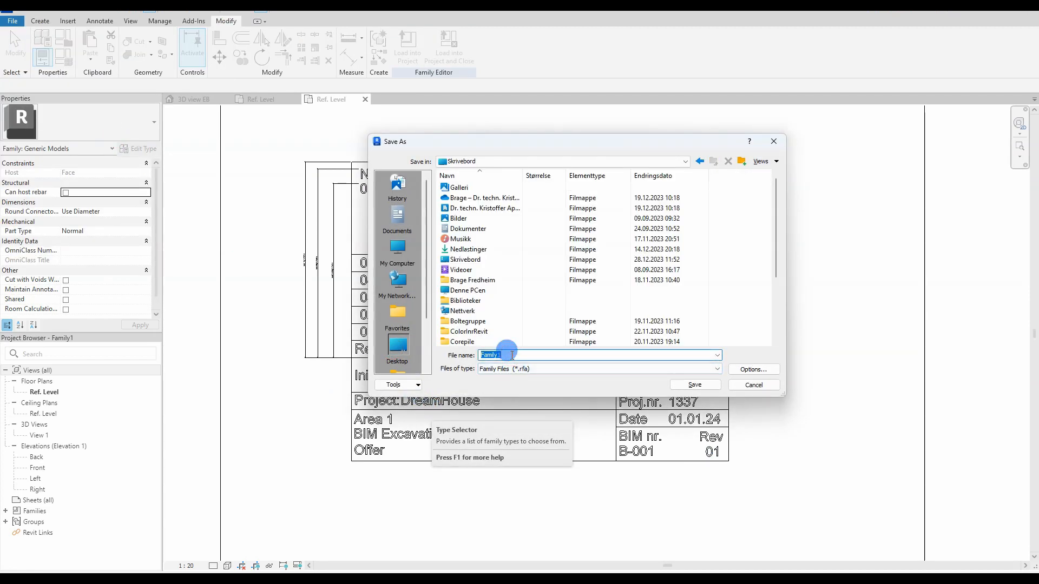
type("3D titleblock")
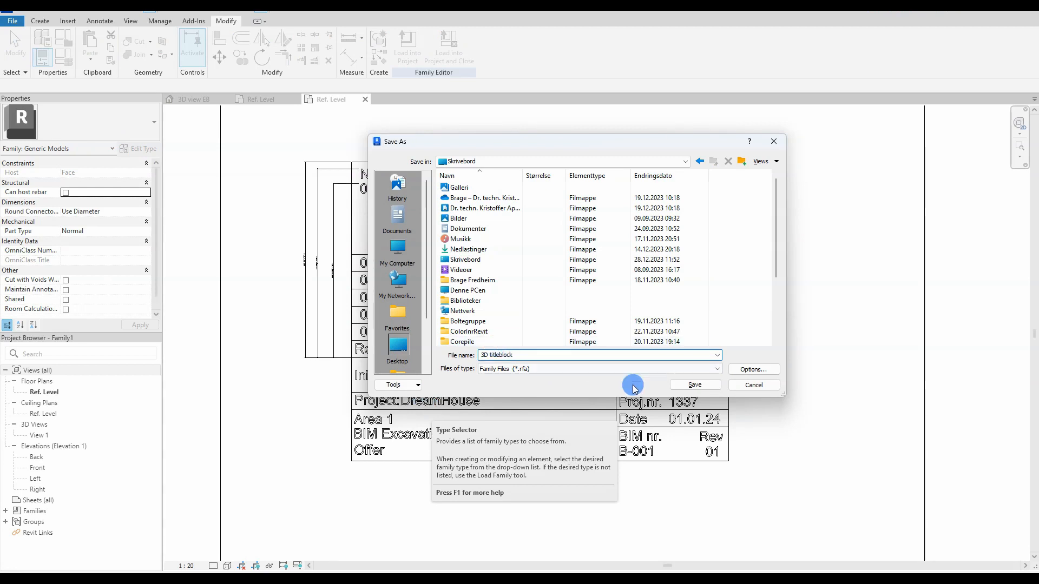
left_click(695, 385)
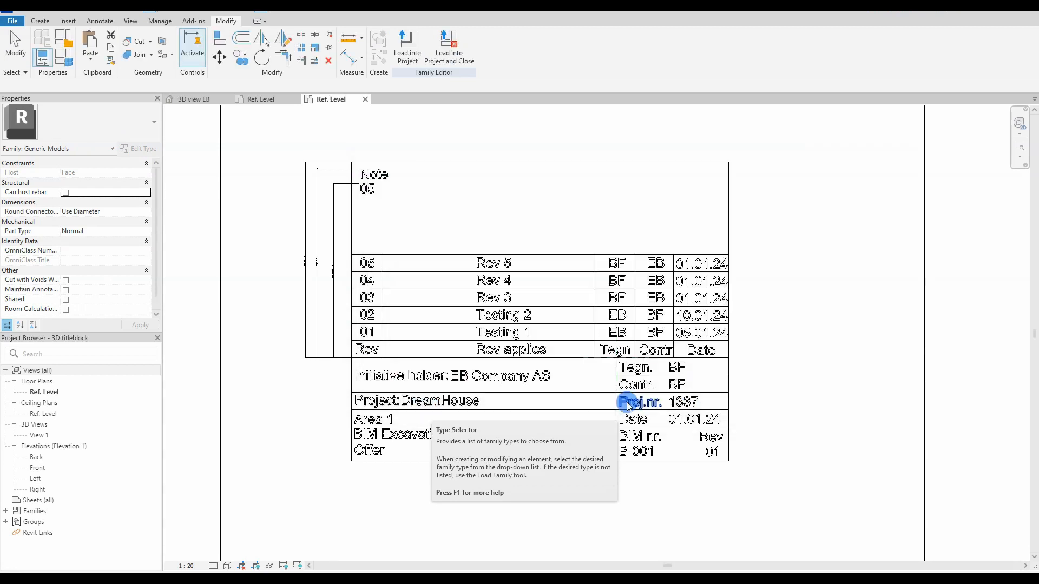
Step: Load the family into the EngineerBear project
left_click(409, 60)
left_click(449, 244)
left_click(480, 376)
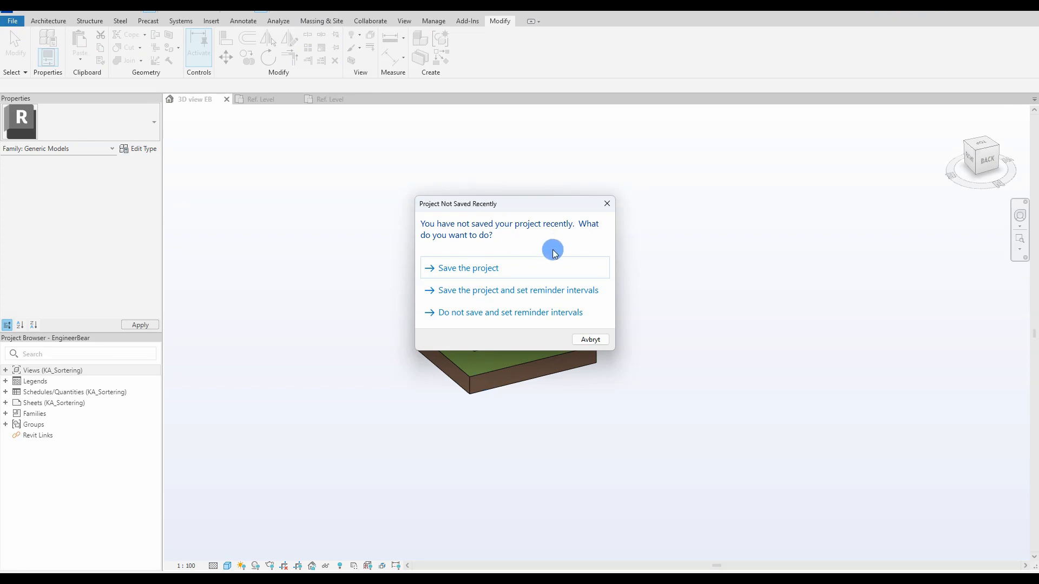
Step: Dismiss the save reminder, cancel placement, and open Sheets > Area 1 > Graving > K000 - Excavation
left_click(551, 266)
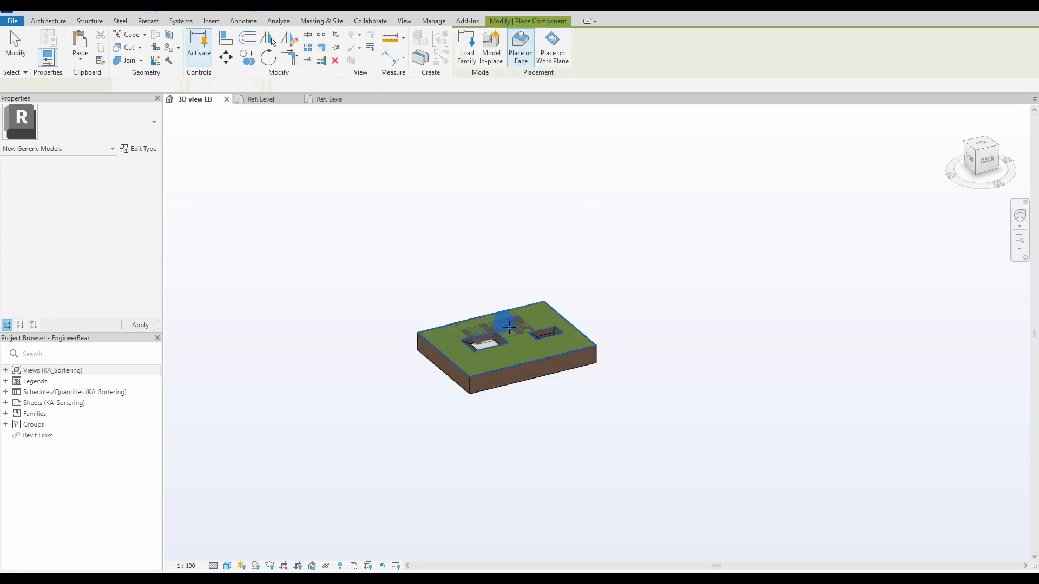
scroll(519, 344, "up", 4)
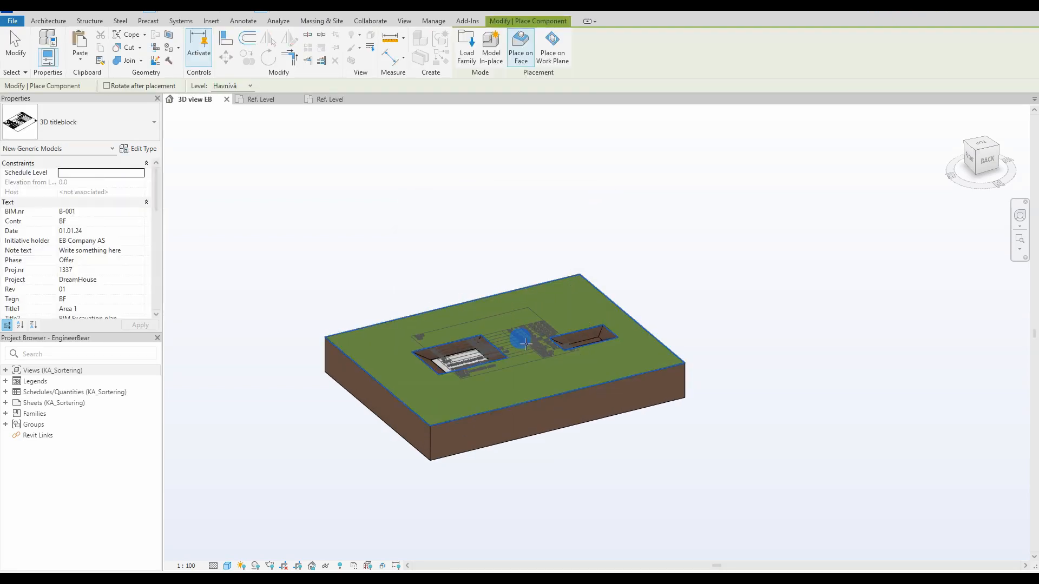
key("Escape")
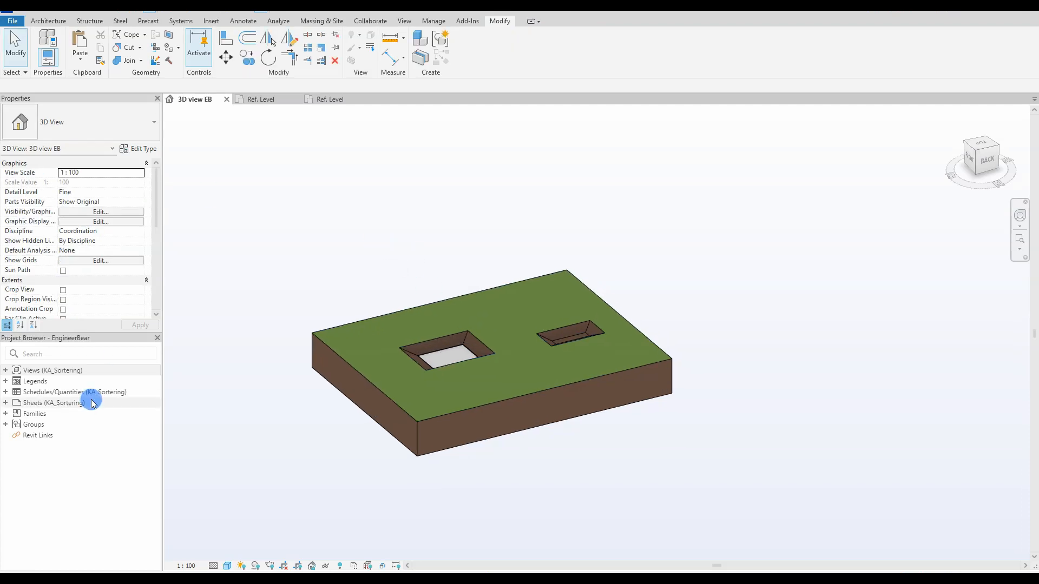
double_click(20, 405)
double_click(24, 413)
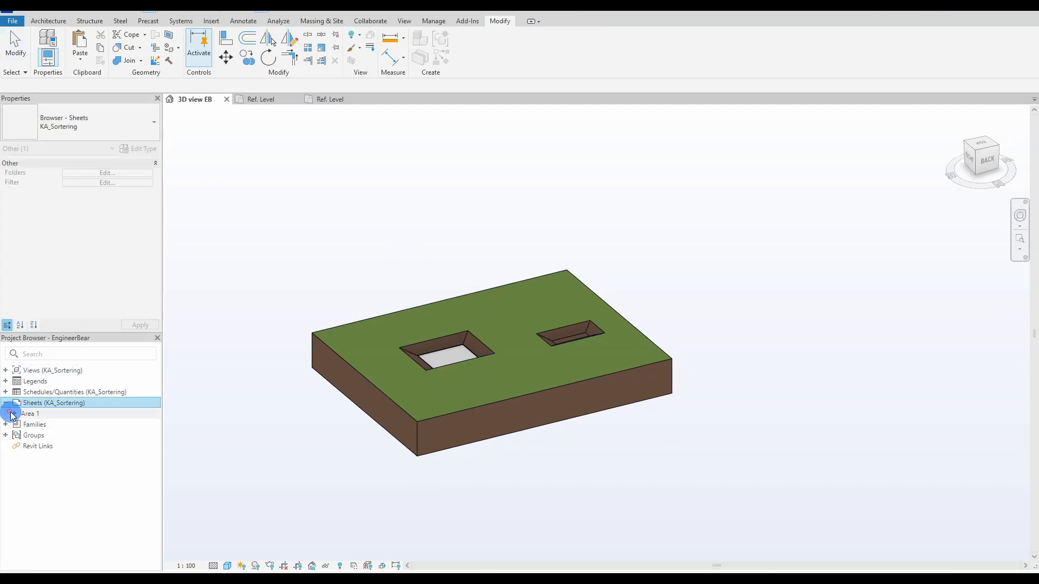
double_click(27, 425)
double_click(55, 435)
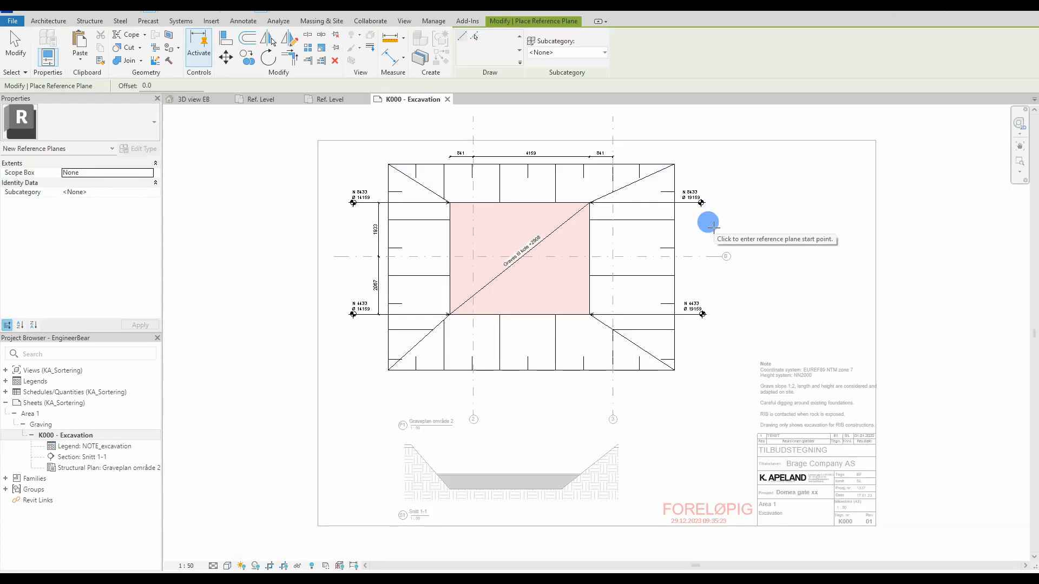
Step: Draw a horizontal reference plane across the excavation plan and name it 'TitleBlock ref plane'
left_click(713, 226)
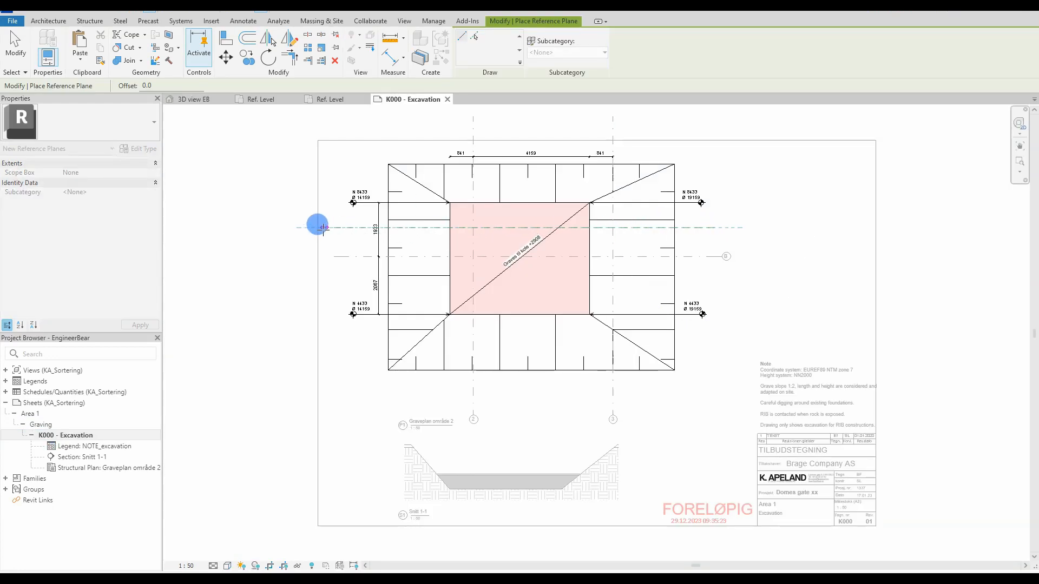
left_click(338, 229)
left_click(338, 229)
left_click_drag(714, 226, 750, 223)
key("Escape")
left_click(511, 227)
left_click(83, 190)
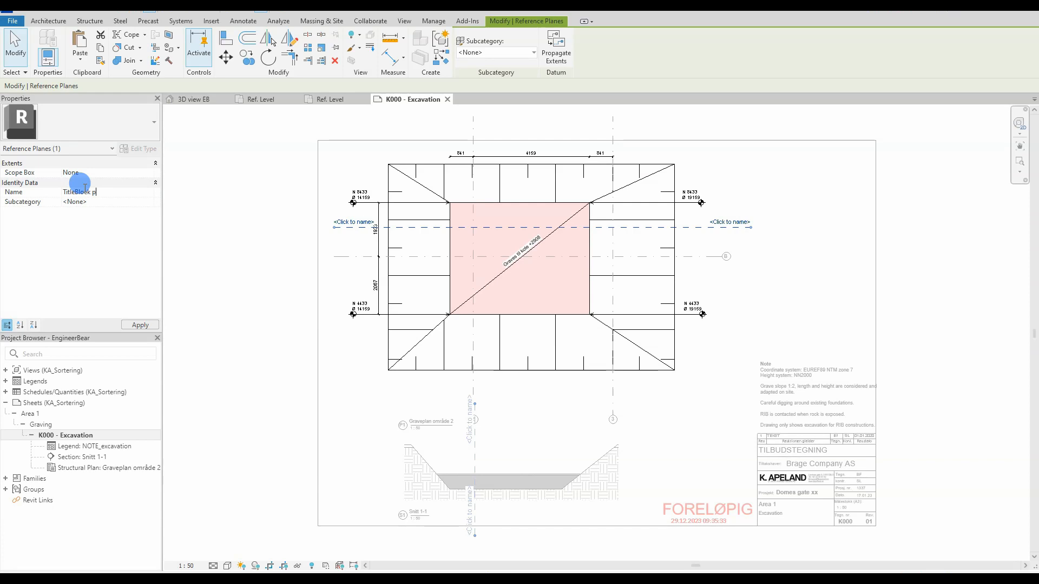
left_click(141, 324)
left_click(261, 303)
Step: In 3D view EB, place the 3D titleblock, mirror-copy it upright, delete the original, lift it above the site
left_click(213, 101)
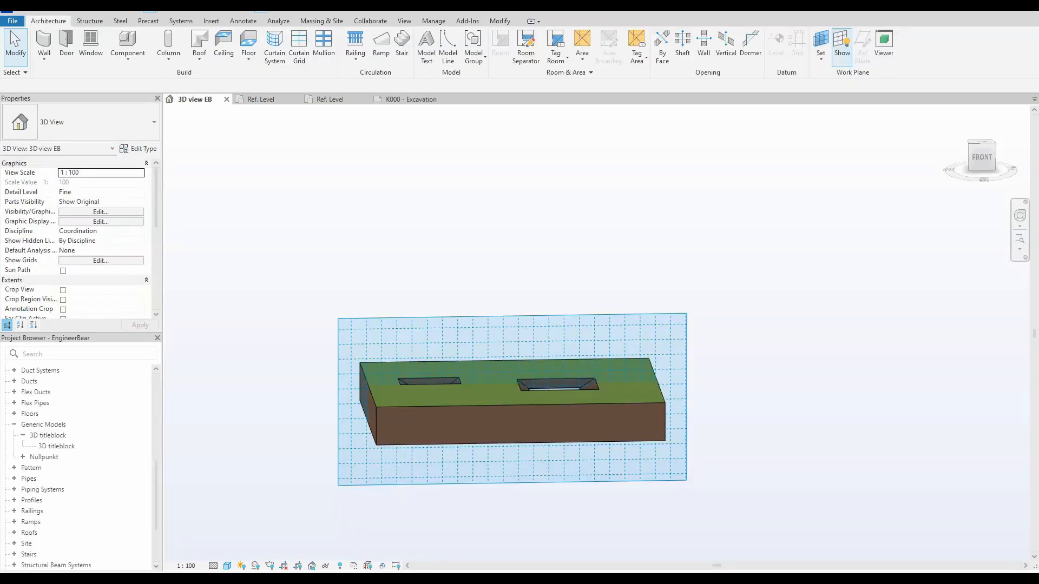
left_click(52, 447)
left_click_drag(106, 446, 469, 226)
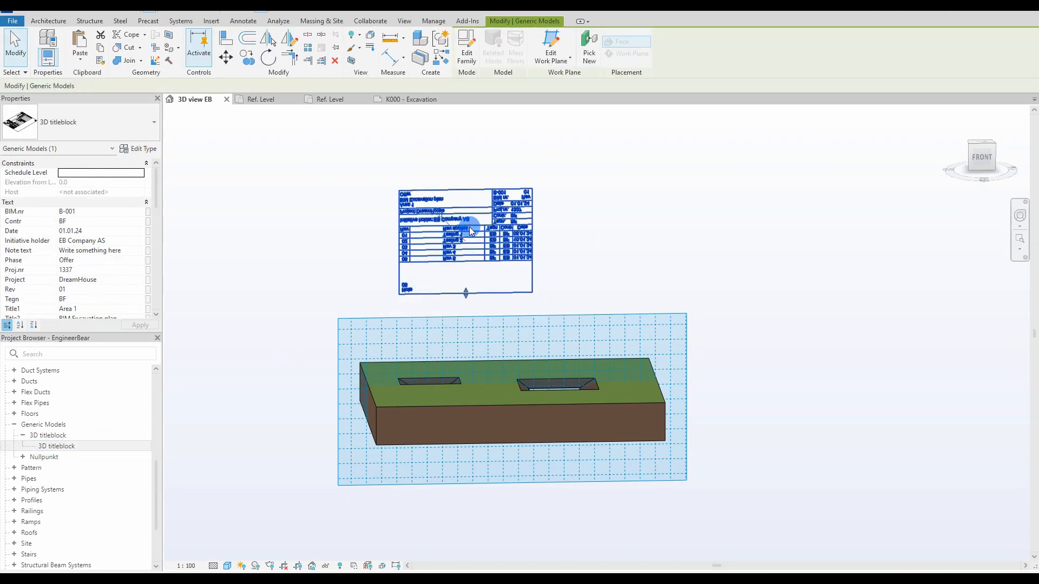
left_click(289, 37)
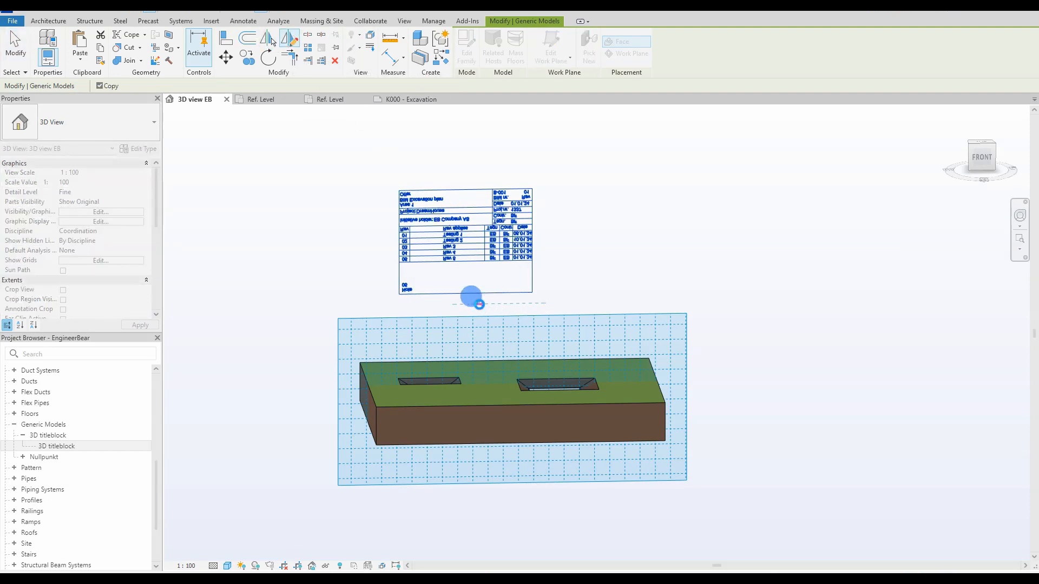
left_click(479, 304)
left_click(433, 229)
key("Delete")
left_click_drag(452, 358, 470, 213)
left_click(352, 239)
scroll(661, 192, "up", 4)
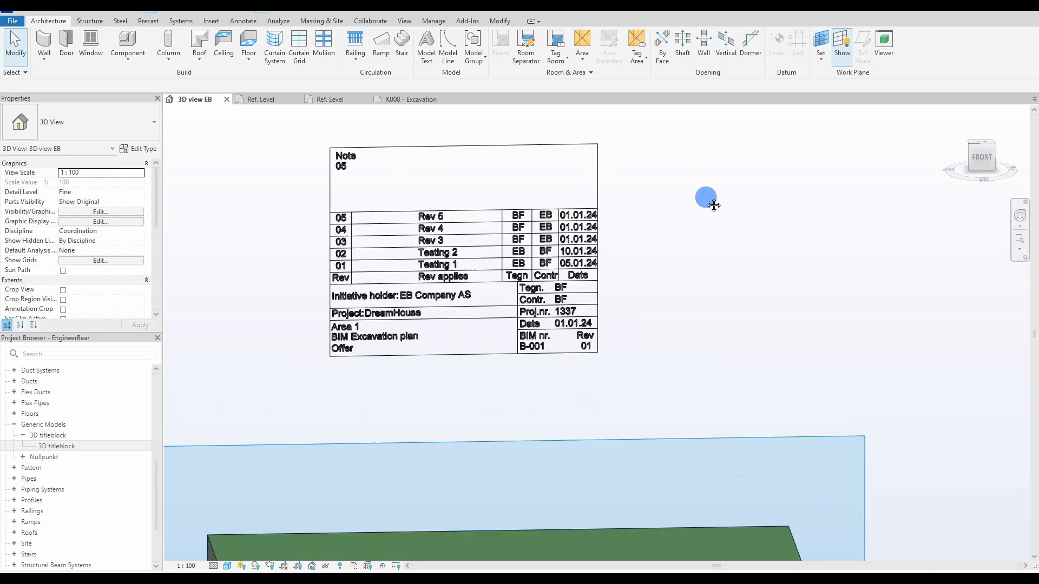
middle_click_drag(312, 303, 321, 309)
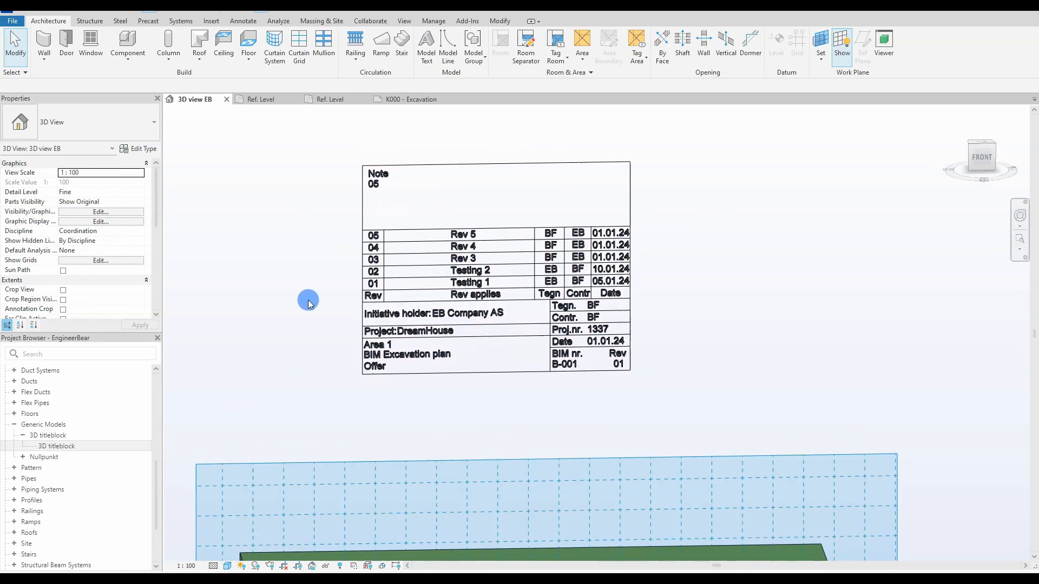
Step: Change revision 01's description on the placed titleblock to 'Expanded the digging pit'
left_click(465, 238)
left_click_drag(162, 273, 258, 262)
scroll(135, 225, "down", 10)
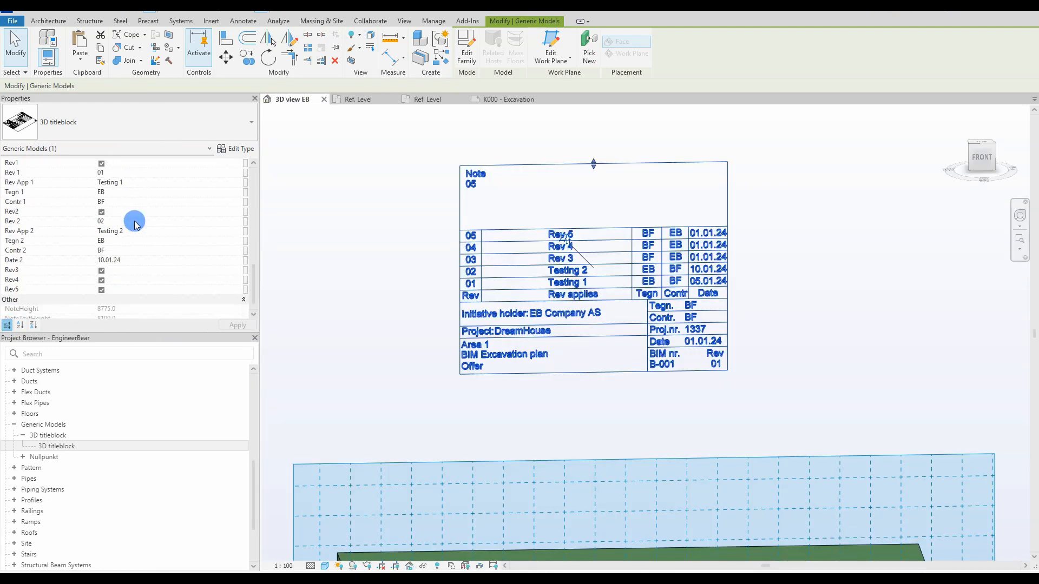
scroll(135, 225, "up", 2)
type("Expanded the digg")
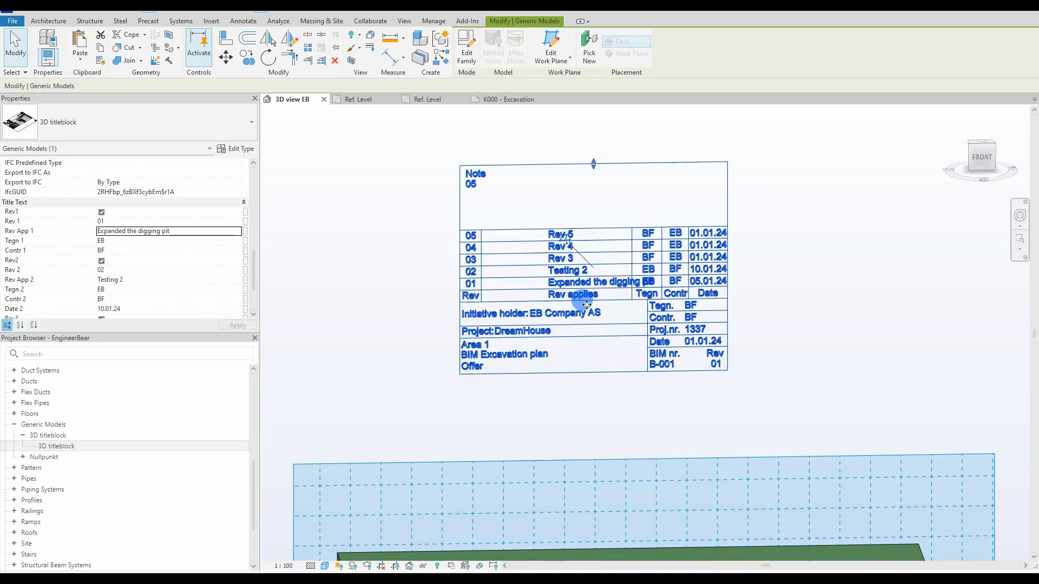
key("Escape")
left_click(557, 289)
left_click(429, 98)
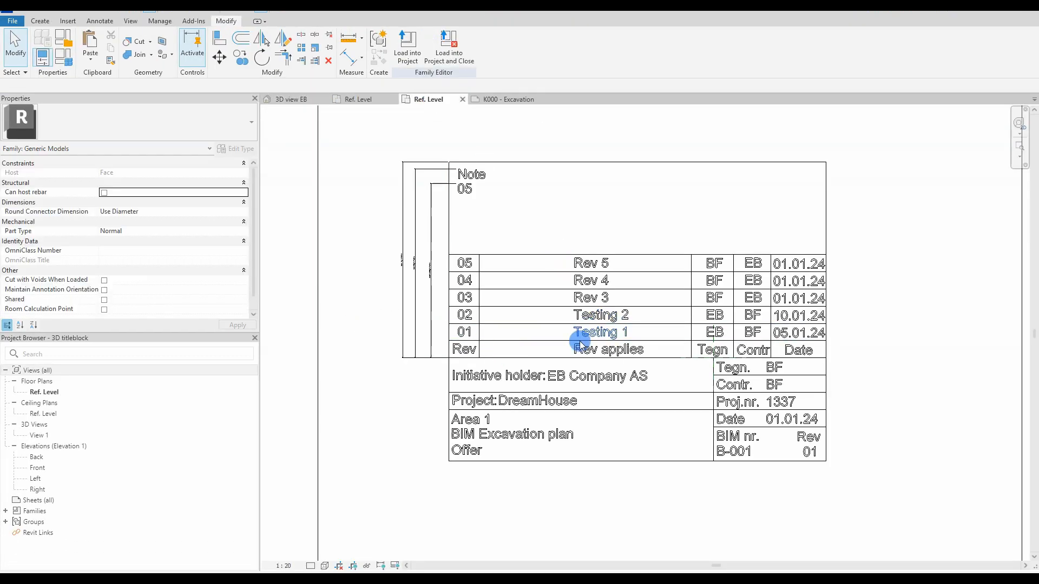
Step: Move the Testing 1 and Testing 2 revision texts 4200 to the left
left_click(589, 322)
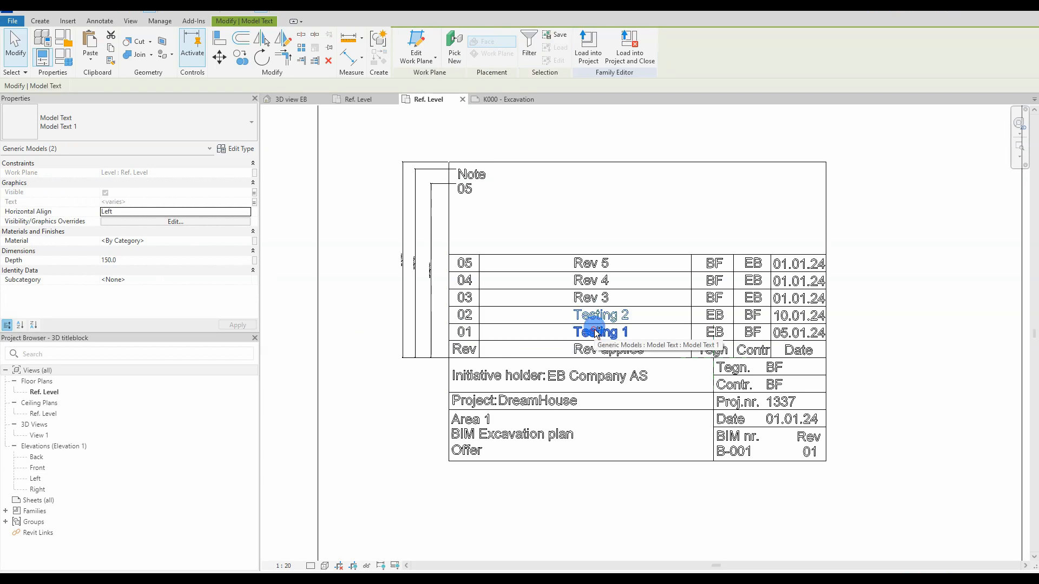
left_click(906, 354)
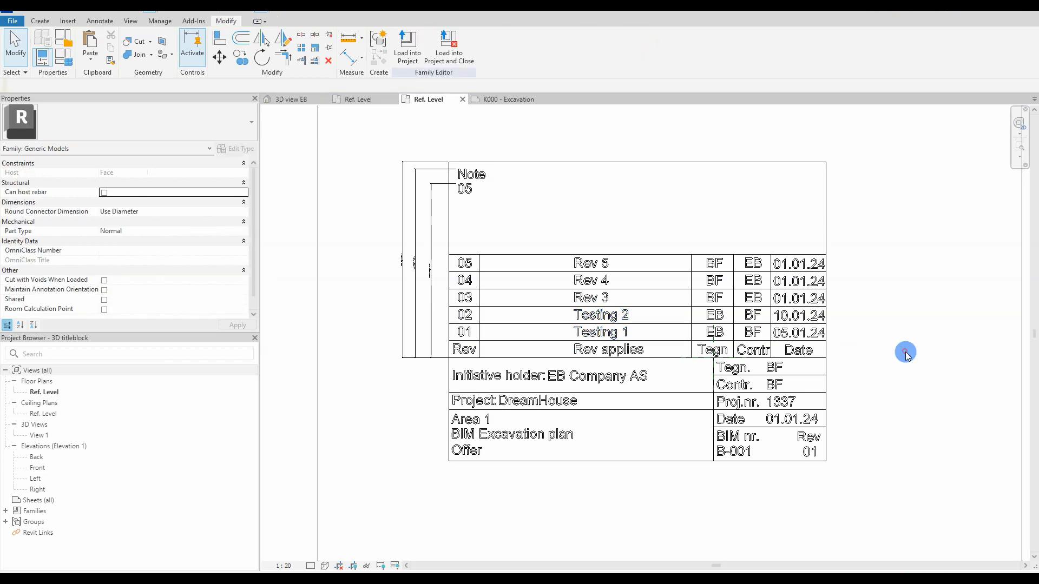
left_click(591, 332)
left_click(586, 312, "ctrl")
left_click_drag(588, 315, 480, 307)
key("Escape")
Step: Delete the row 03 date and shorten the revision column dividers down to row 02
left_click(771, 299)
key("Delete")
left_click(732, 264)
left_click_drag(733, 255, 733, 307)
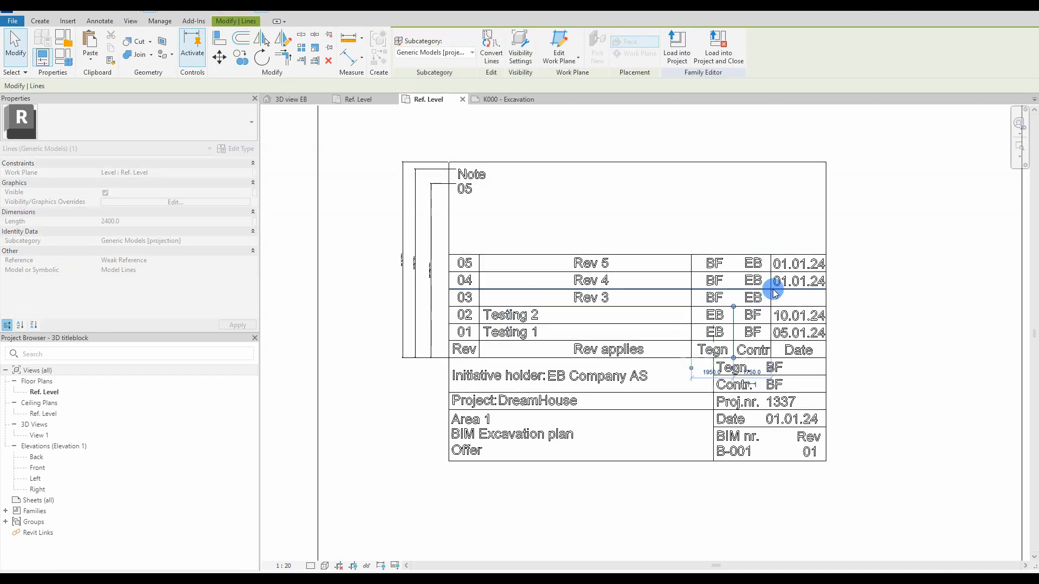
left_click(772, 299)
left_click_drag(770, 255, 773, 304)
left_click(691, 274)
left_click_drag(691, 254, 692, 306)
left_click(490, 275)
left_click(479, 263)
left_click_drag(479, 254, 479, 306)
Step: Delete all lines and text of revision rows 05, 04 and 03
left_click(589, 222)
left_click_drag(772, 297, 462, 234)
key("Delete")
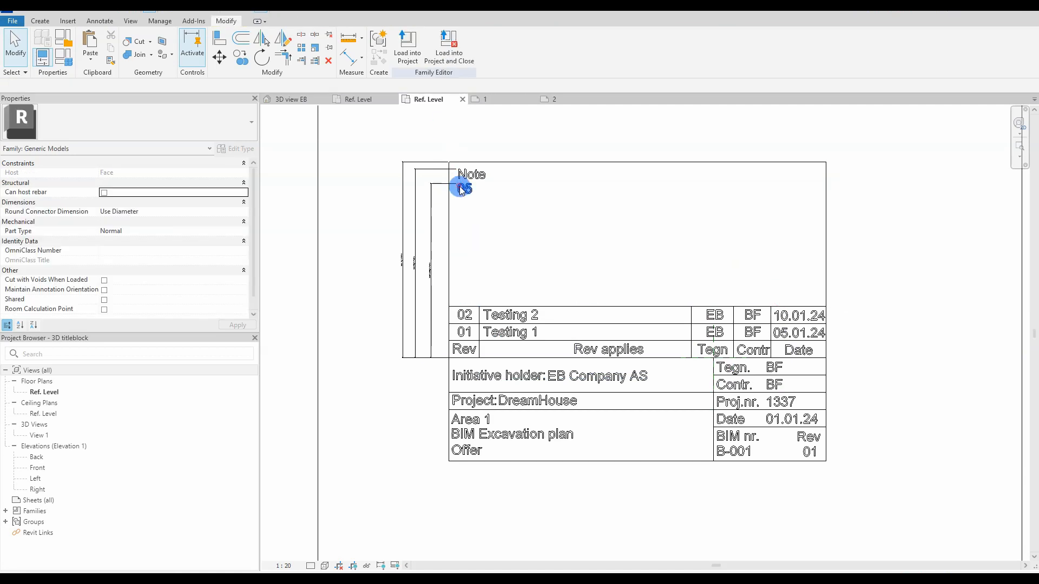
Step: Associate the note text with the Note text family parameter
left_click(464, 187)
left_click(195, 192)
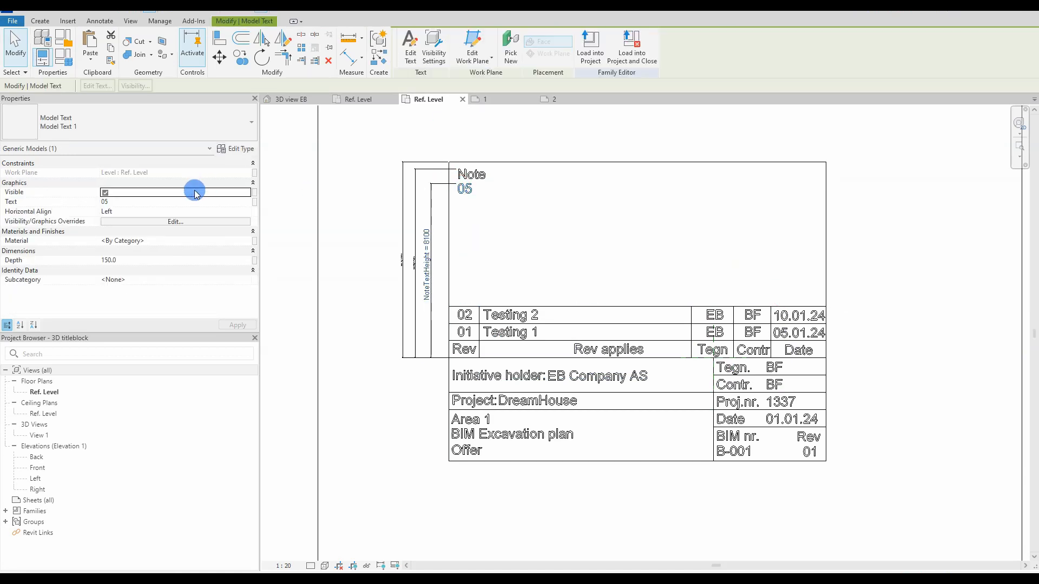
left_click(255, 201)
left_click_drag(601, 263, 598, 280)
left_click(460, 319)
left_click(541, 379)
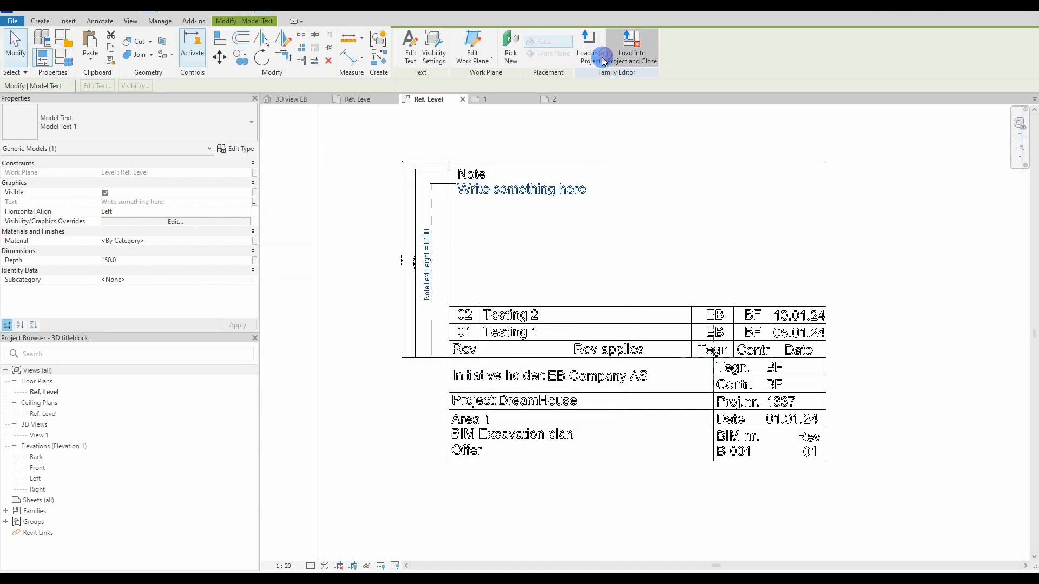
Step: Load the family into the EngineerBear project, saving it first
left_click(631, 46)
left_click(491, 379)
left_click(497, 292)
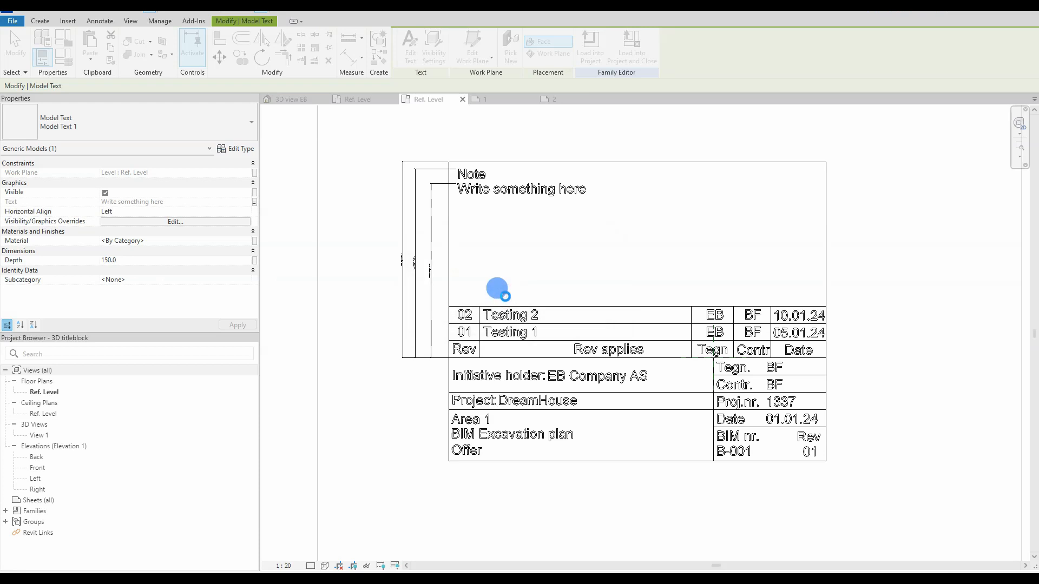
Step: Overwrite the existing titleblock family and select the placed titleblock in 3D view EB
left_click(483, 264)
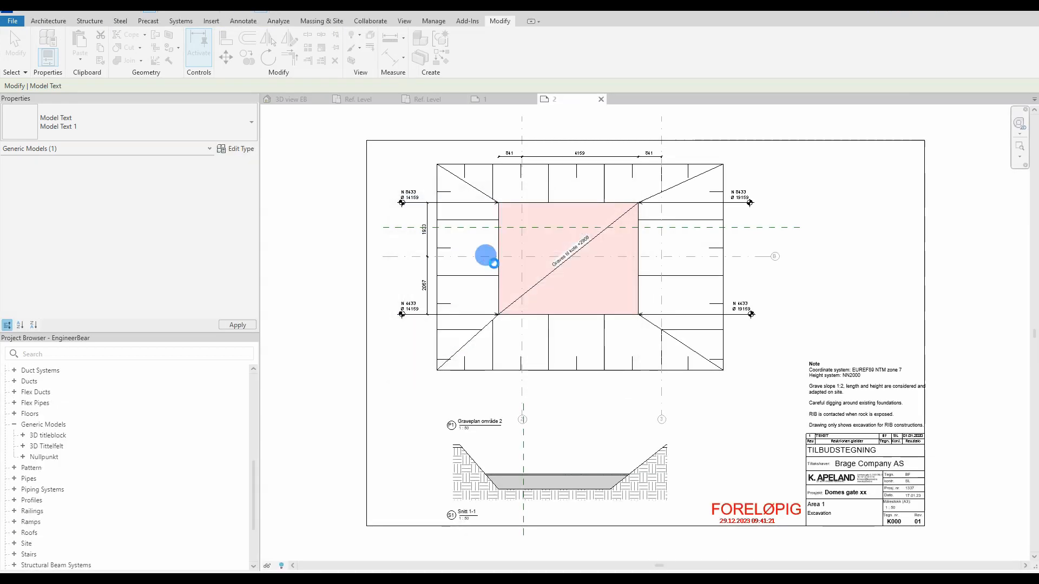
left_click(295, 99)
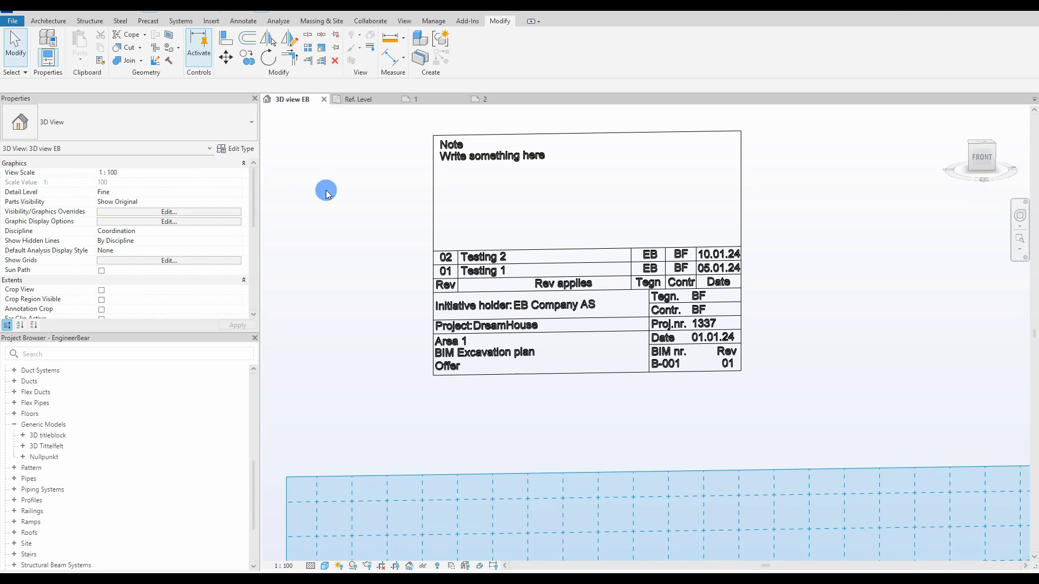
middle_click_drag(406, 261, 395, 264)
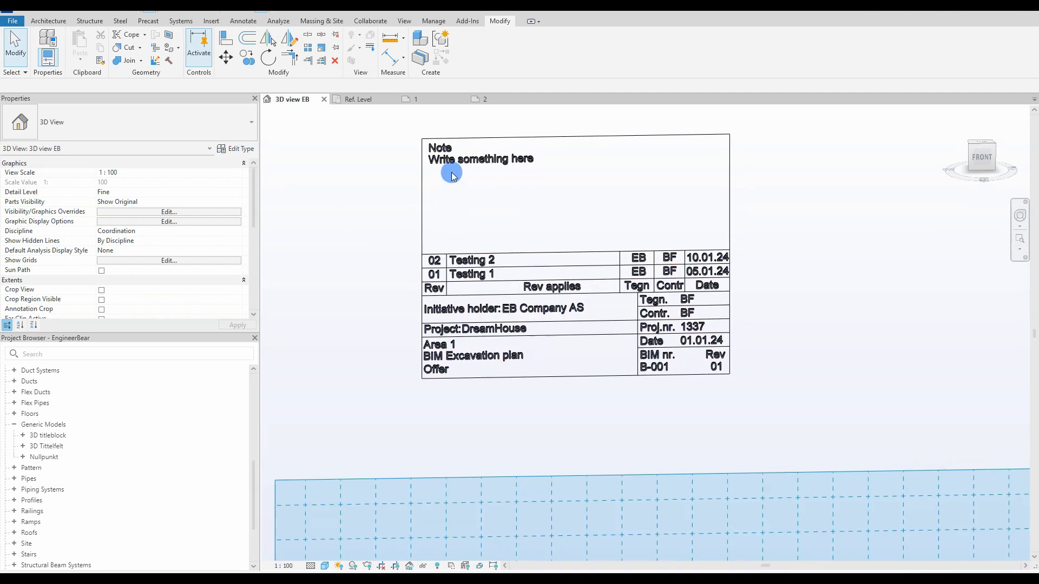
left_click(454, 164)
Step: Change the Rev App 1 description from Testing 1 to Expanded digging pit
scroll(171, 268, "down", 6)
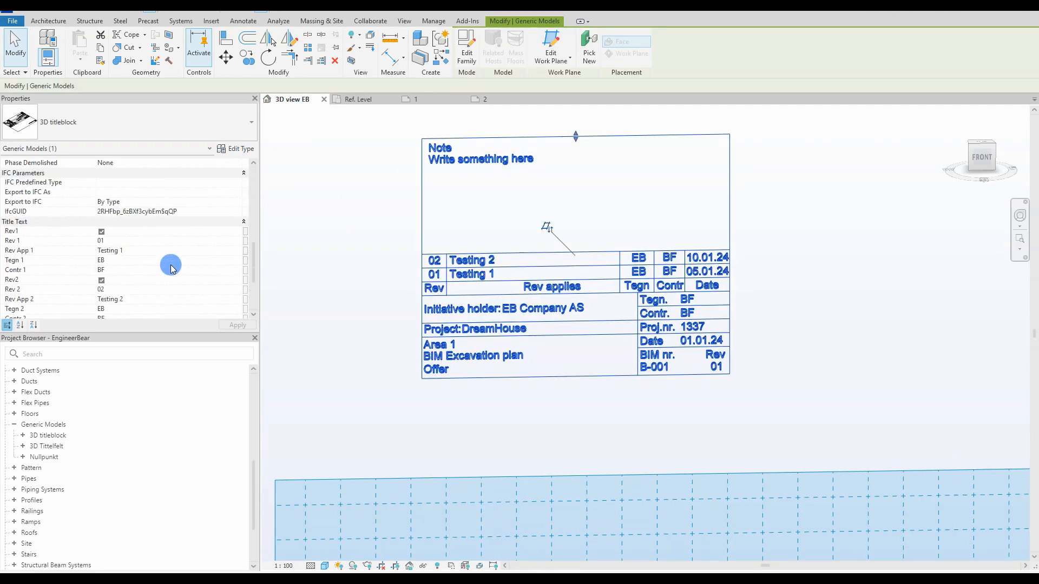
scroll(171, 268, "down", 1)
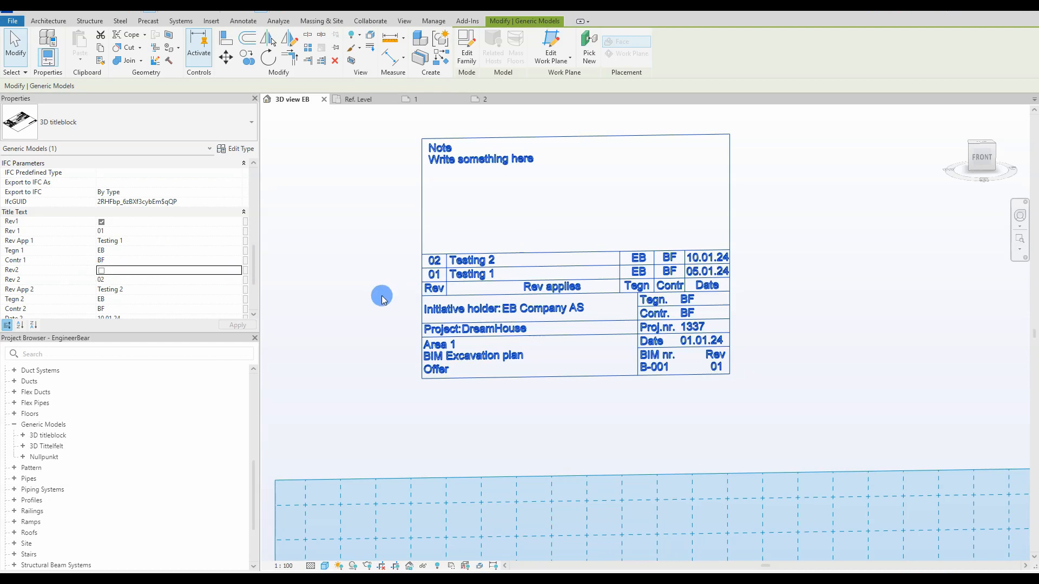
scroll(146, 247, "down", 1)
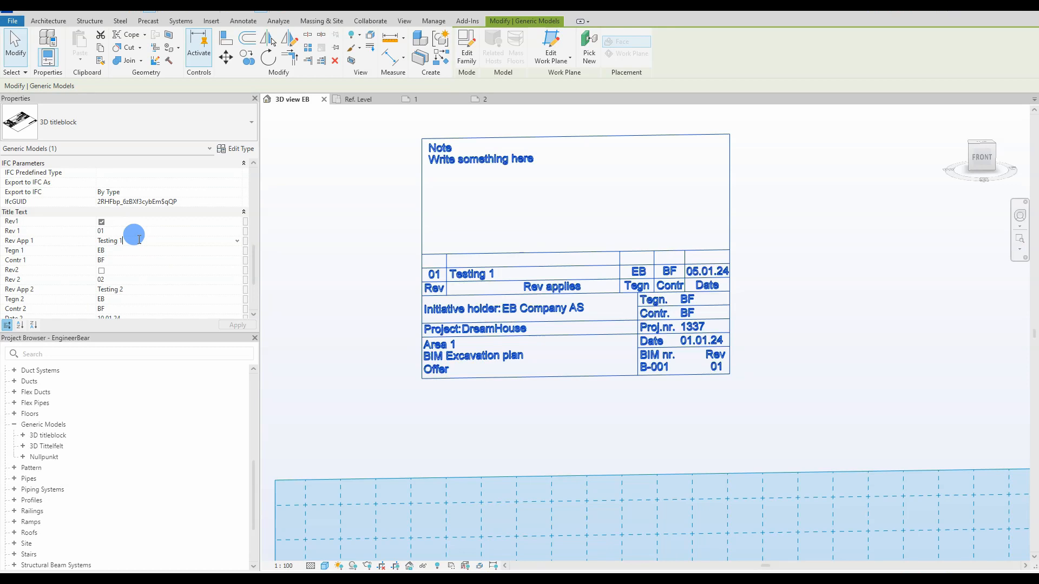
left_click_drag(142, 240, 94, 241)
type("Expanded digg")
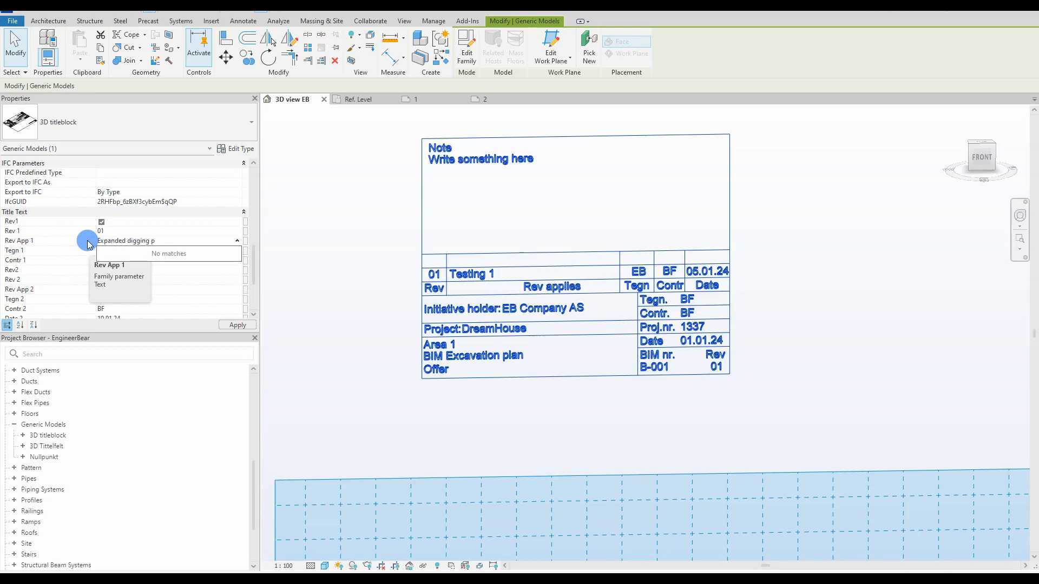
left_click(234, 324)
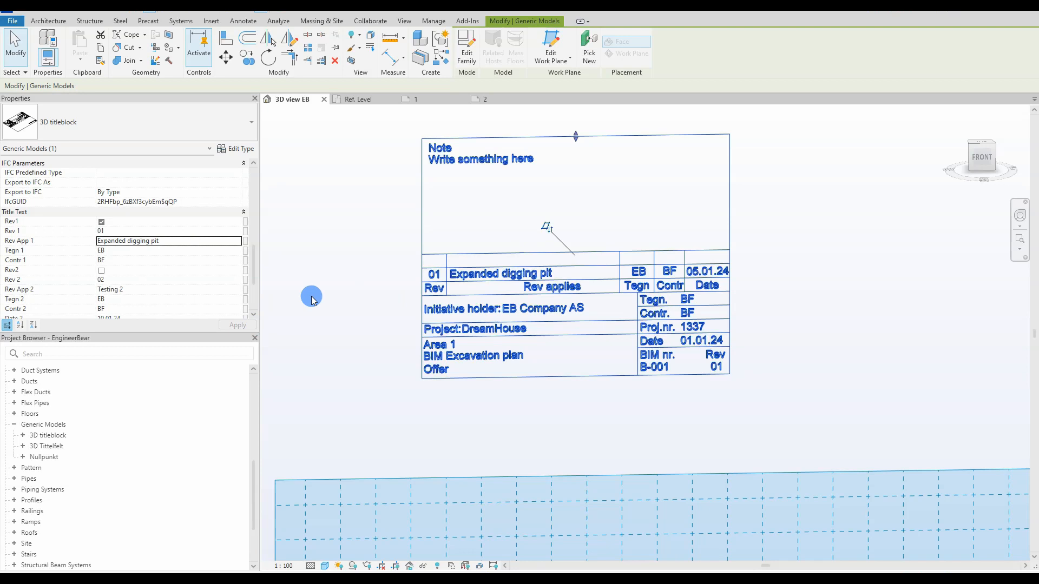
Step: Hide the revision 02 row, set the date to 02.01.24 and Title1 to Area 2
scroll(142, 282, "down", 1)
left_click(101, 251)
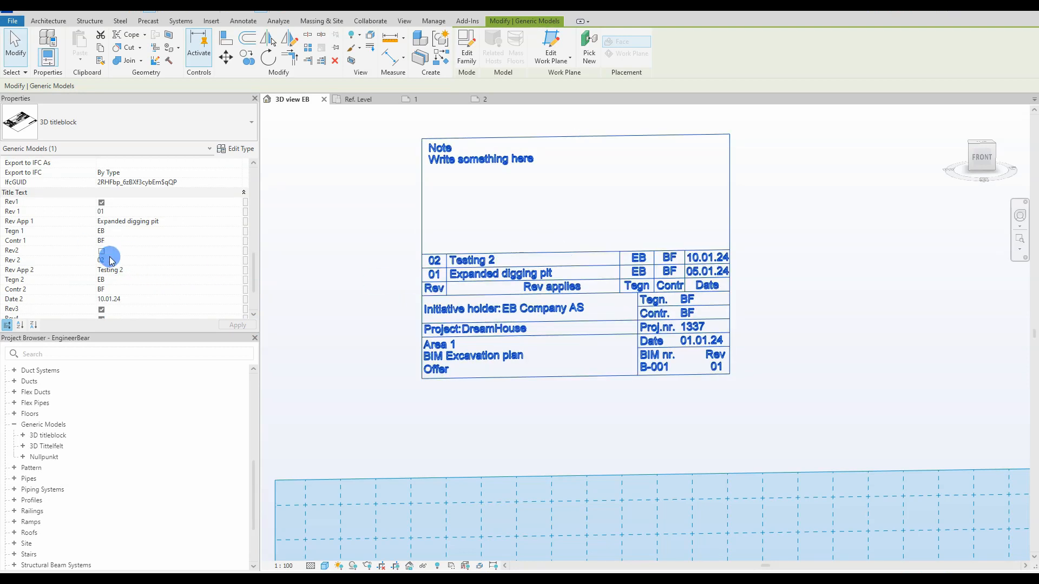
scroll(121, 274, "up", 5)
scroll(124, 273, "up", 5)
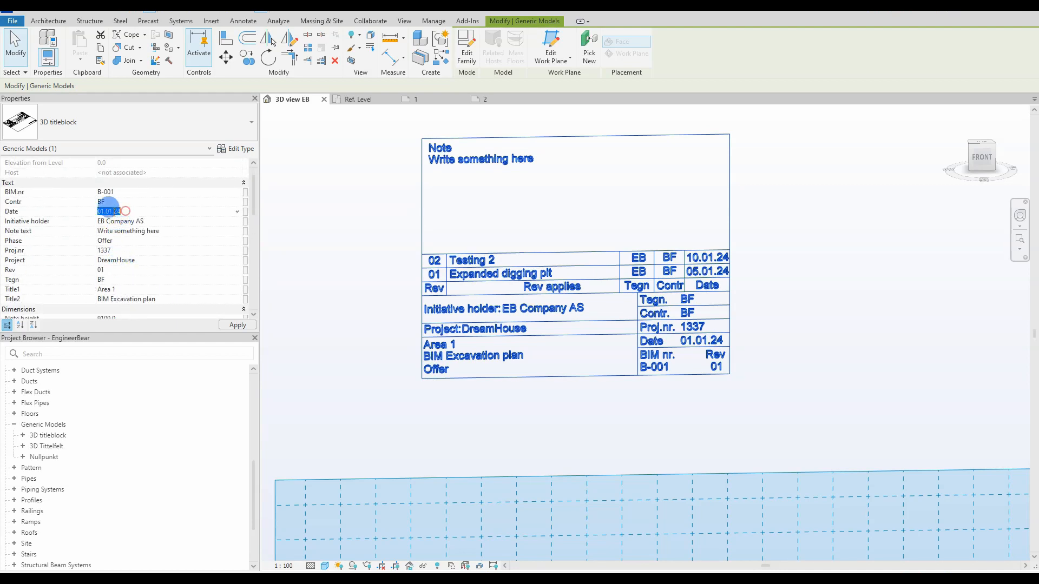
key("BackSpace")
type("2")
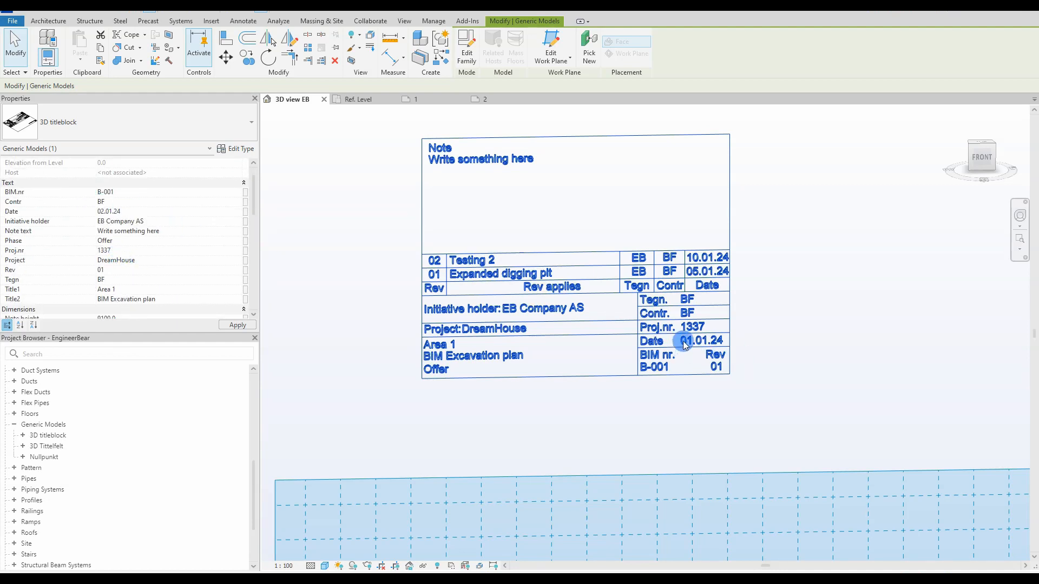
scroll(135, 234, "down", 1)
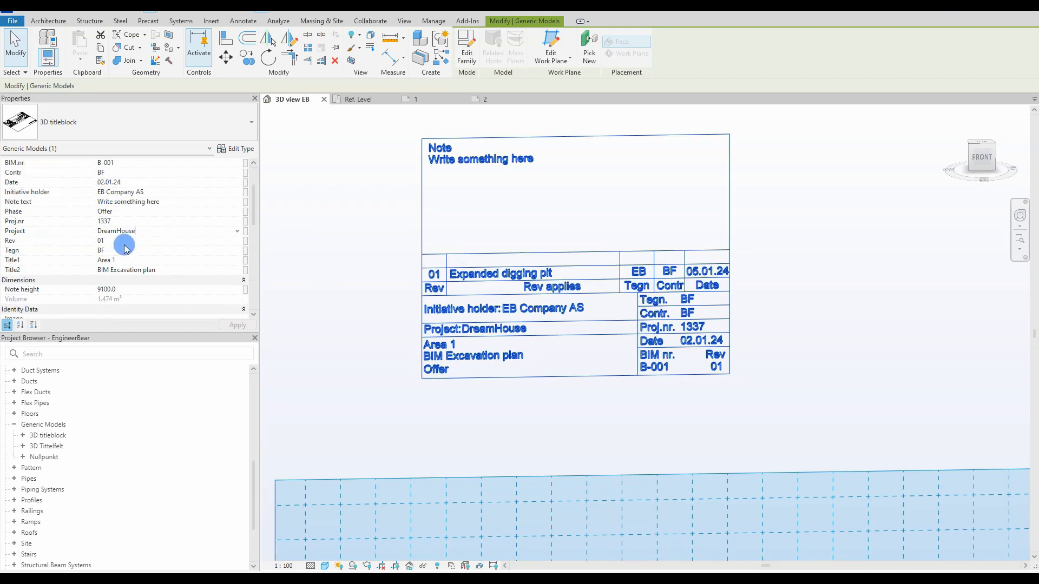
key("BackSpace")
type("2")
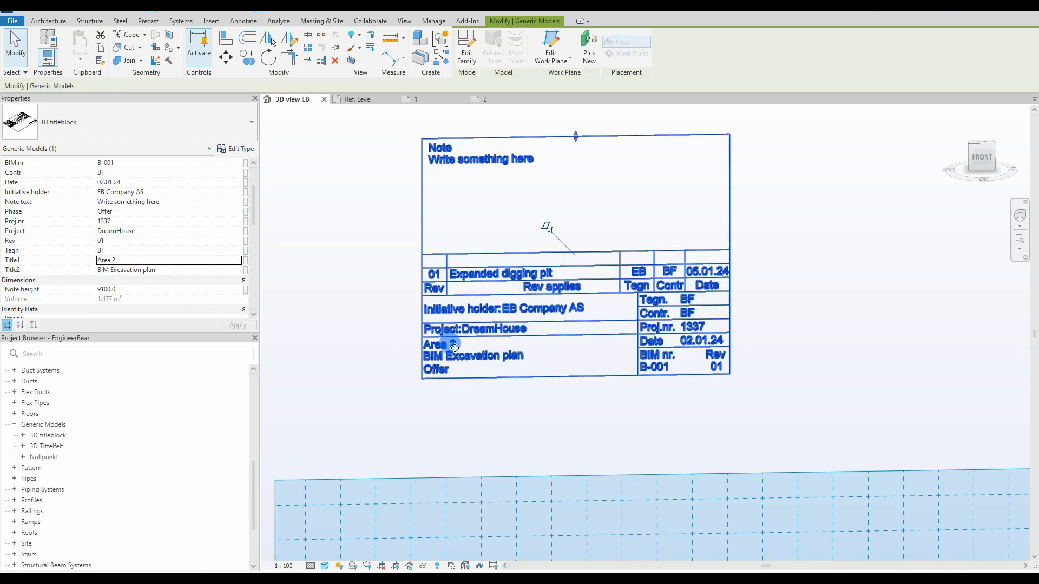
scroll(116, 250, "up", 1)
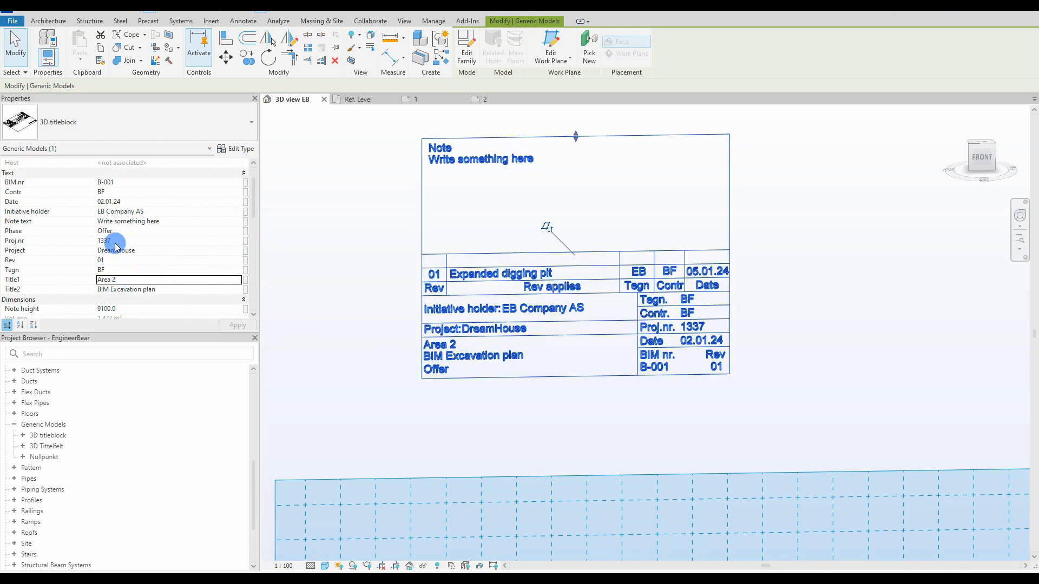
Step: Deselect the titleblock and collapse the Generic Models family list in the browser
left_click(359, 285)
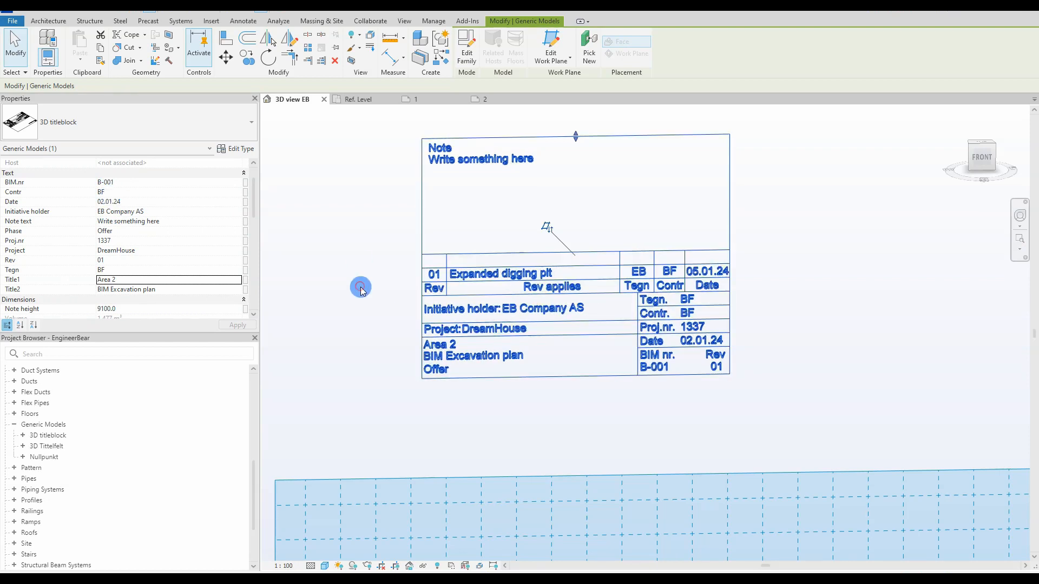
left_click(435, 164)
left_click(368, 165)
scroll(384, 168, "up", 1)
left_click(431, 167)
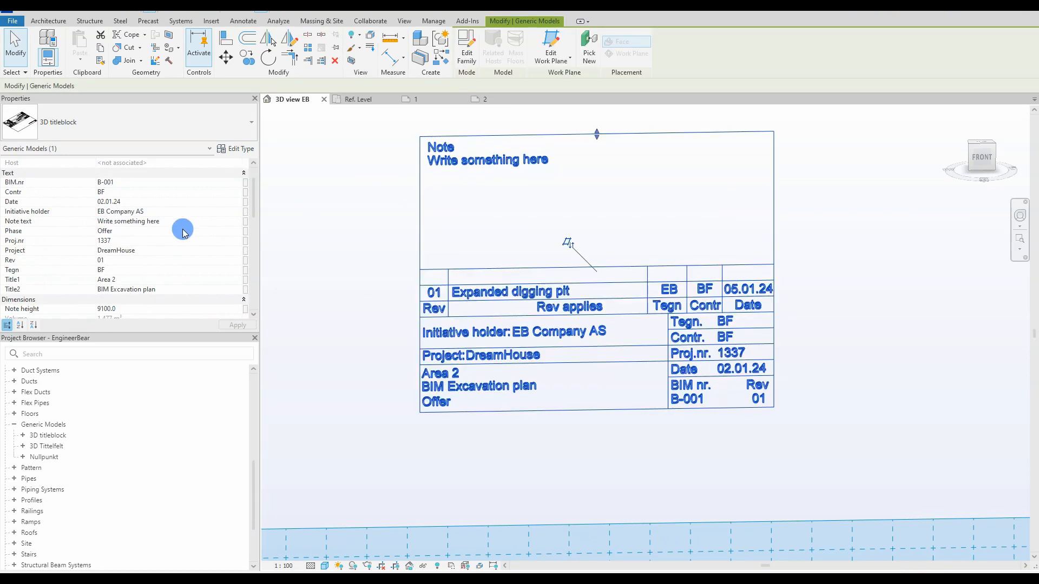
left_click(335, 249)
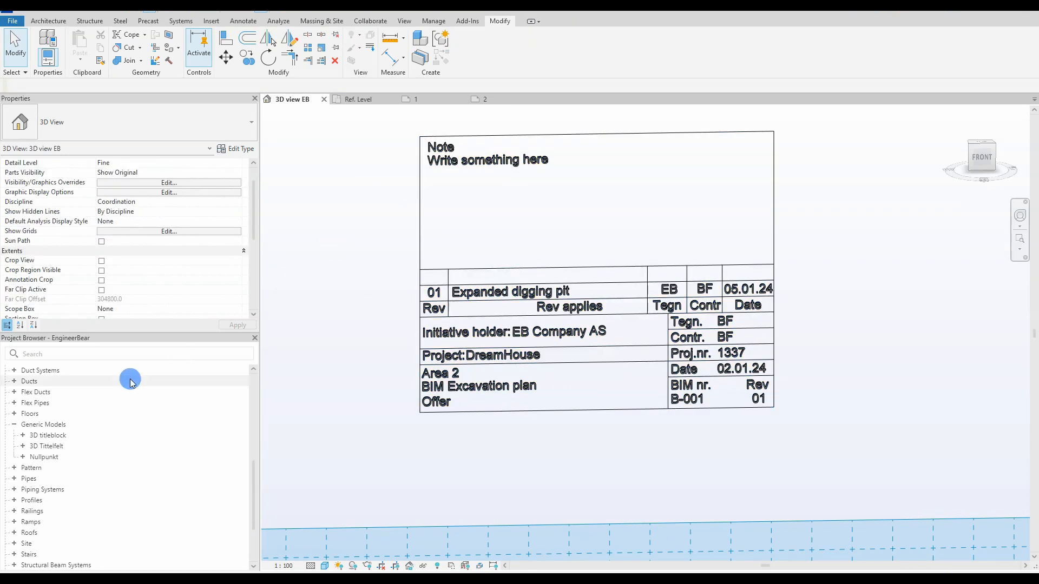
left_click(14, 424)
scroll(8, 409, "up", 6)
Step: Open the NOTE_excavation legend and copy its text from Coordinate to the end
left_click(5, 403)
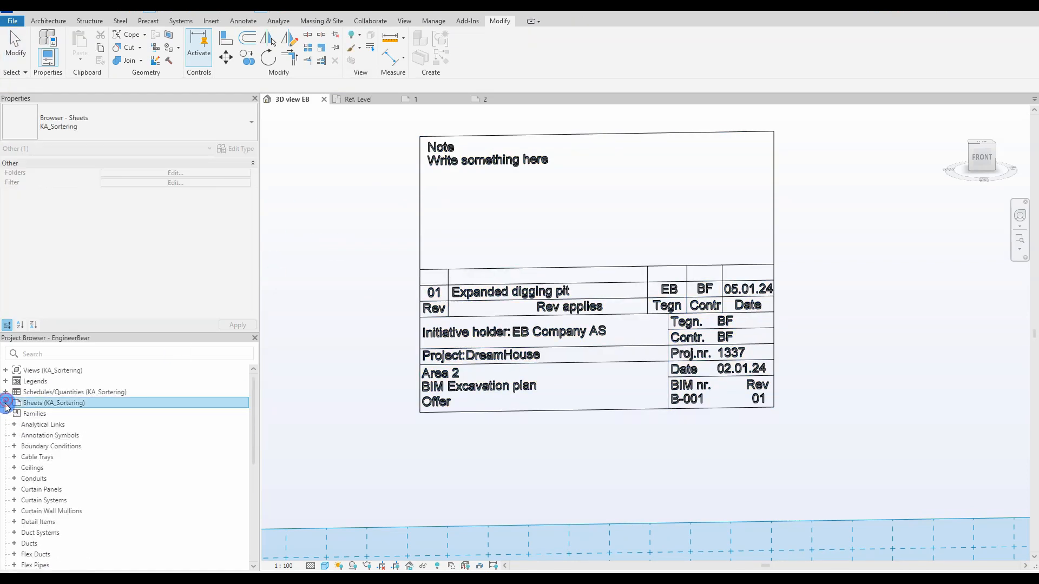
left_click(6, 381)
double_click(54, 392)
scroll(378, 259, "down", 1)
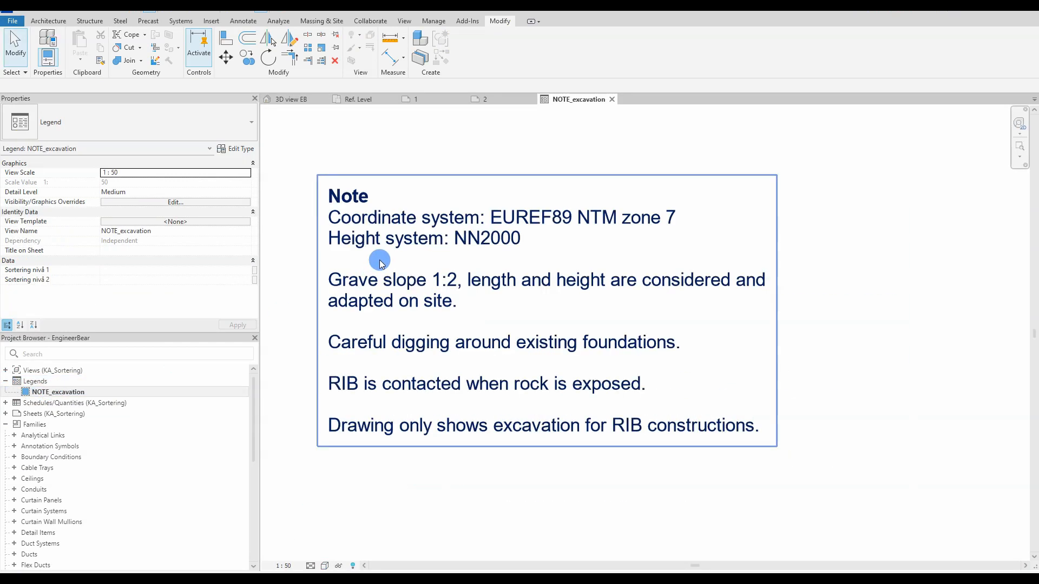
left_click(392, 274)
left_click(393, 273)
left_click_drag(332, 213, 764, 431)
left_click(824, 419)
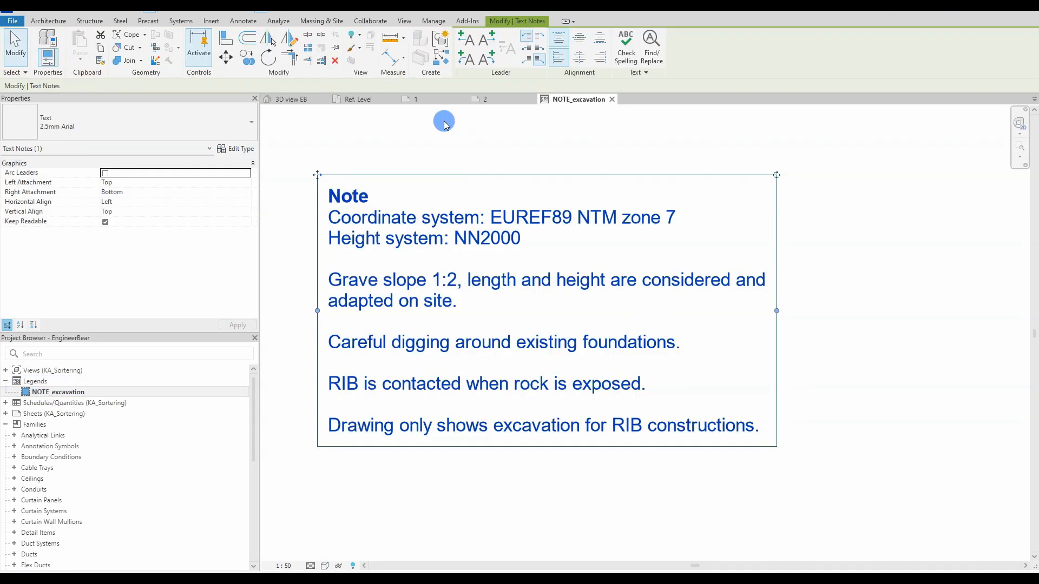
Step: Paste the legend text into the 3D titleblock's Note text and apply it
left_click(305, 100)
left_click(445, 186)
left_click(167, 241)
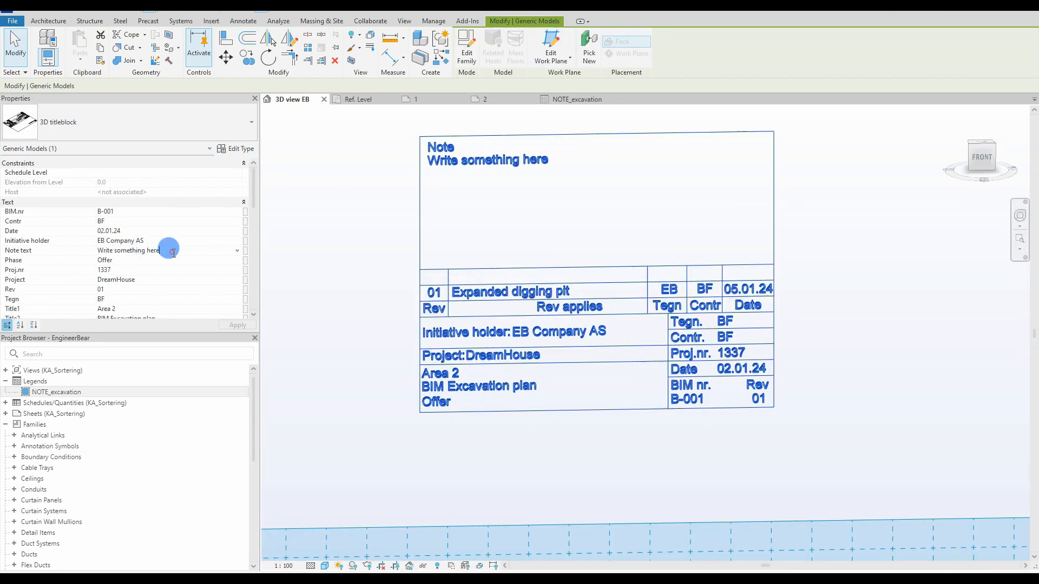
key("ctrl+v")
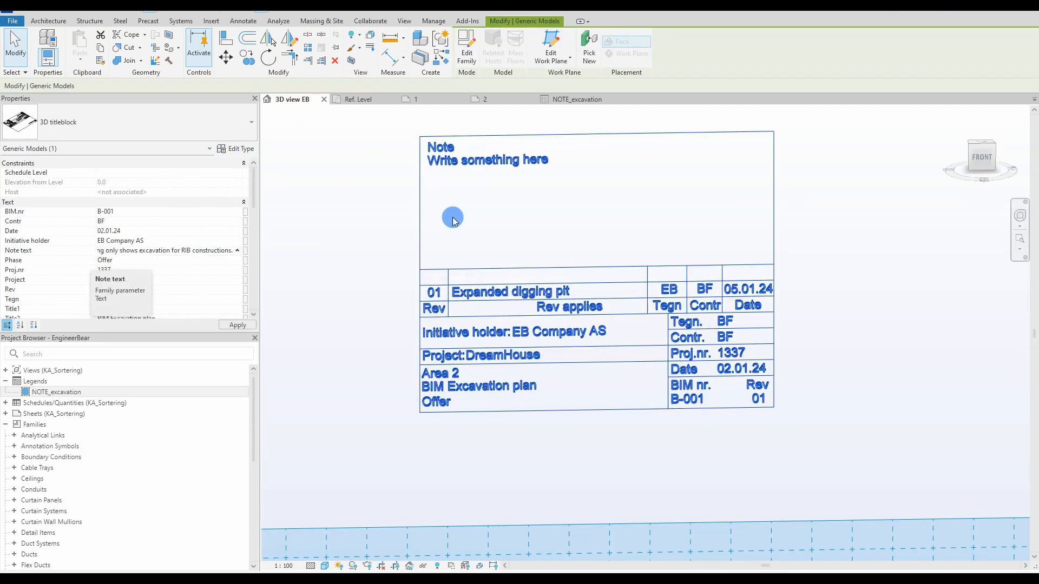
scroll(353, 254, "down", 1)
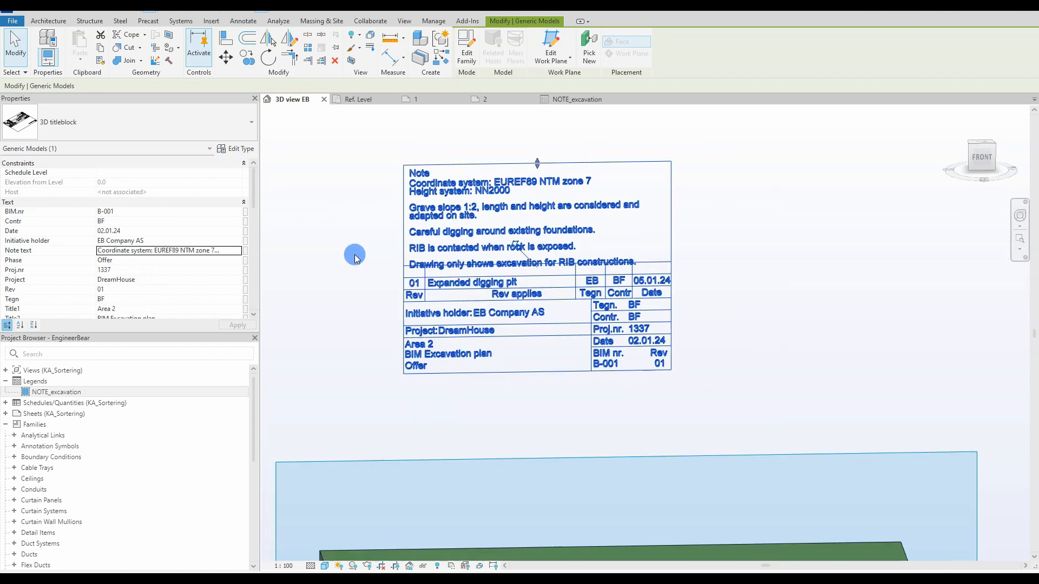
left_click(355, 254)
Step: Raise the titleblock's top edge so the note area is taller
left_click(449, 166)
left_click(541, 171)
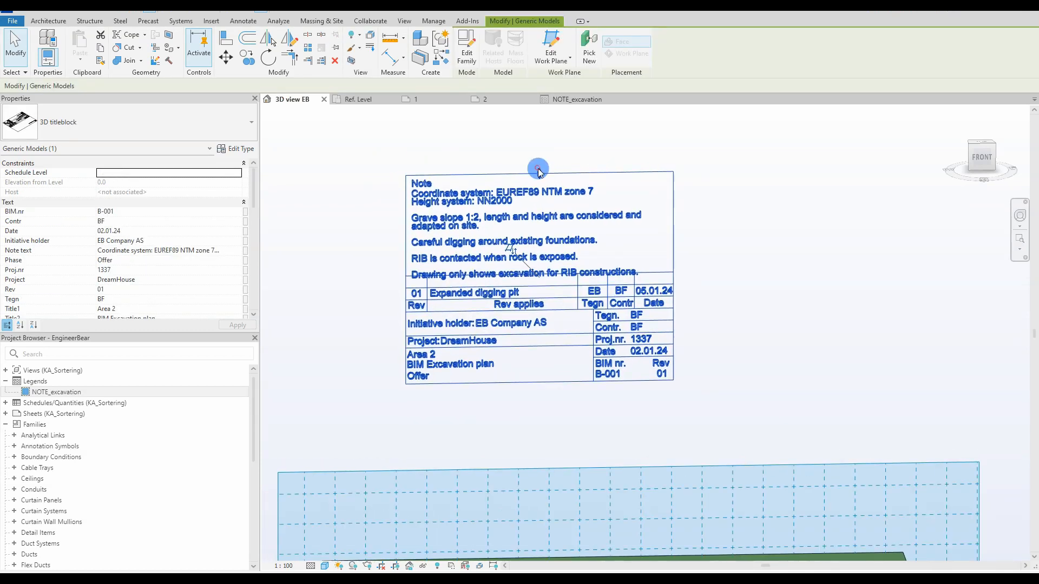
left_click_drag(539, 156, 540, 156)
left_click(740, 189)
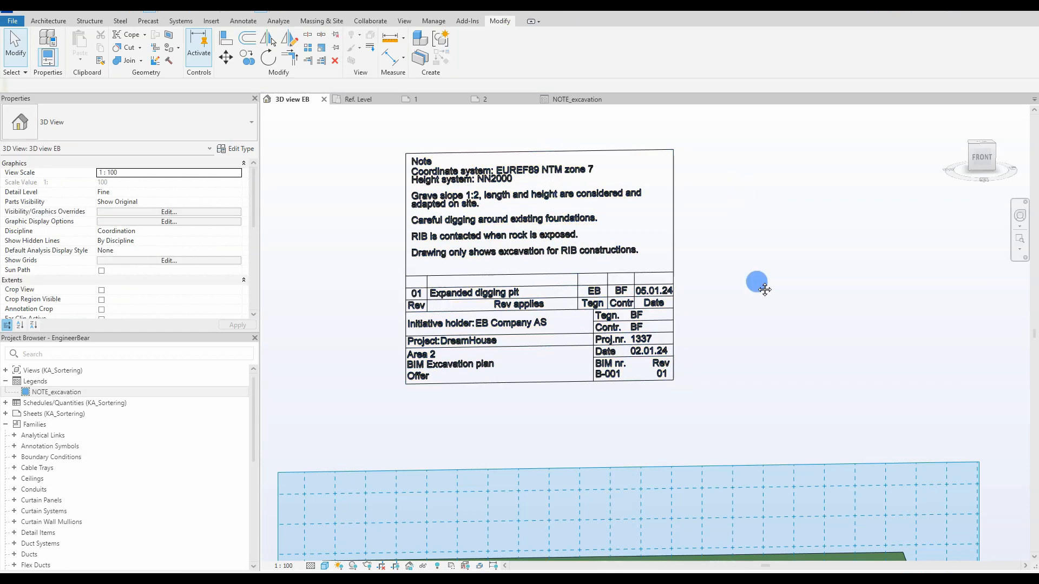
scroll(741, 299, "up", 1)
mouse_move(742, 299)
middle_mouse_down()
mouse_move(768, 281)
mouse_move(752, 294)
middle_mouse_up()
scroll(764, 294, "down", 1)
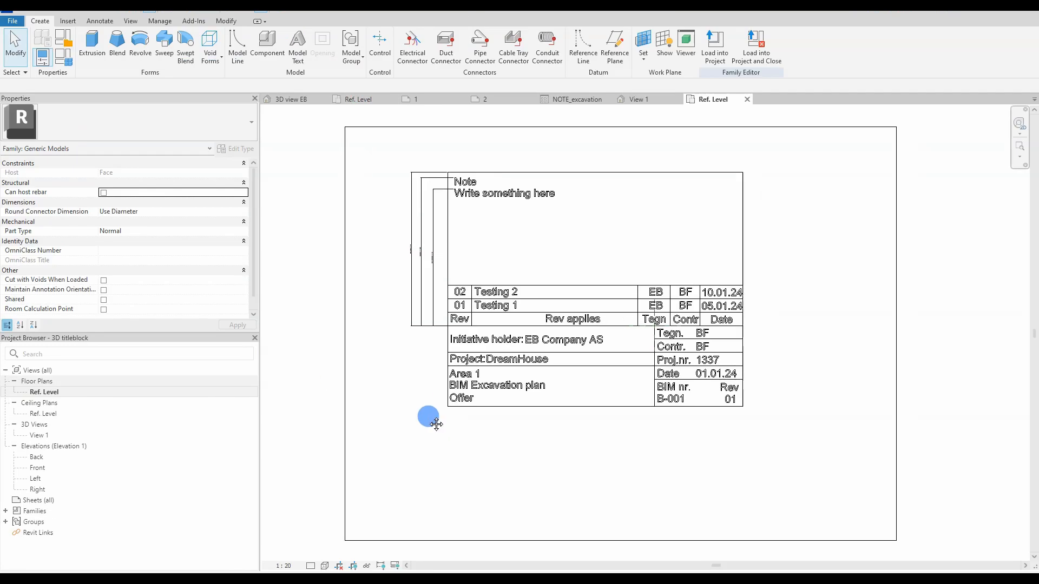
Step: Shorten the Rev, Tegn, Contr and Date column dividers to the header row
scroll(504, 288, "up", 3)
left_click(447, 301)
left_click_drag(447, 273, 447, 345)
middle_click_drag(892, 317, 748, 317)
left_click(744, 317)
left_click_drag(744, 273, 744, 345)
left_click(831, 293)
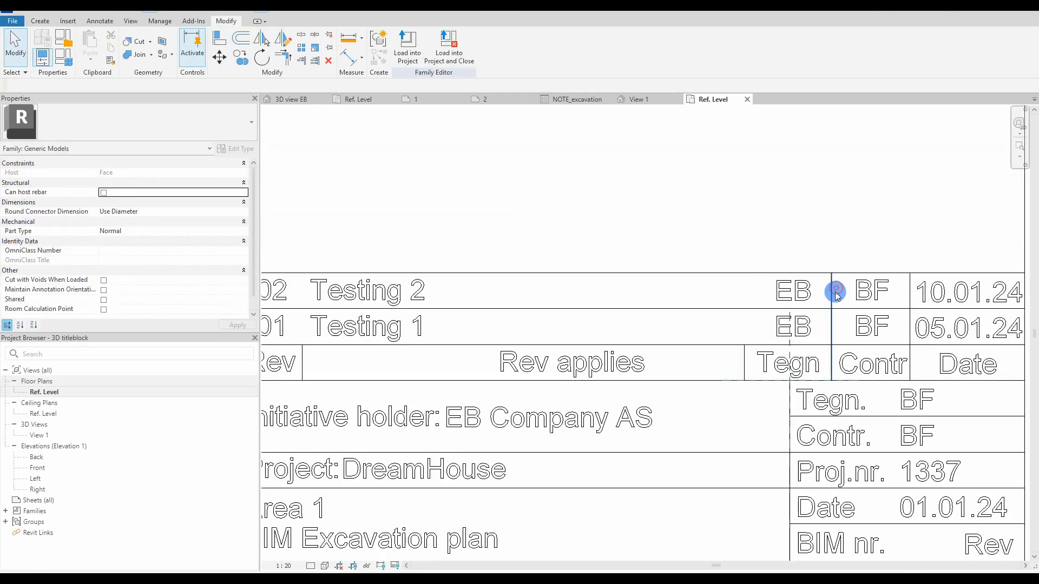
left_click_drag(831, 273, 831, 345)
left_click(909, 282)
left_click_drag(909, 272, 909, 344)
left_click(983, 304)
Step: Copy the Tegn, Contr and Date dividers into row 01 and link their visibility to Rev1
scroll(729, 290, "down", 1)
middle_click_drag(728, 290, 645, 307)
left_click(656, 360)
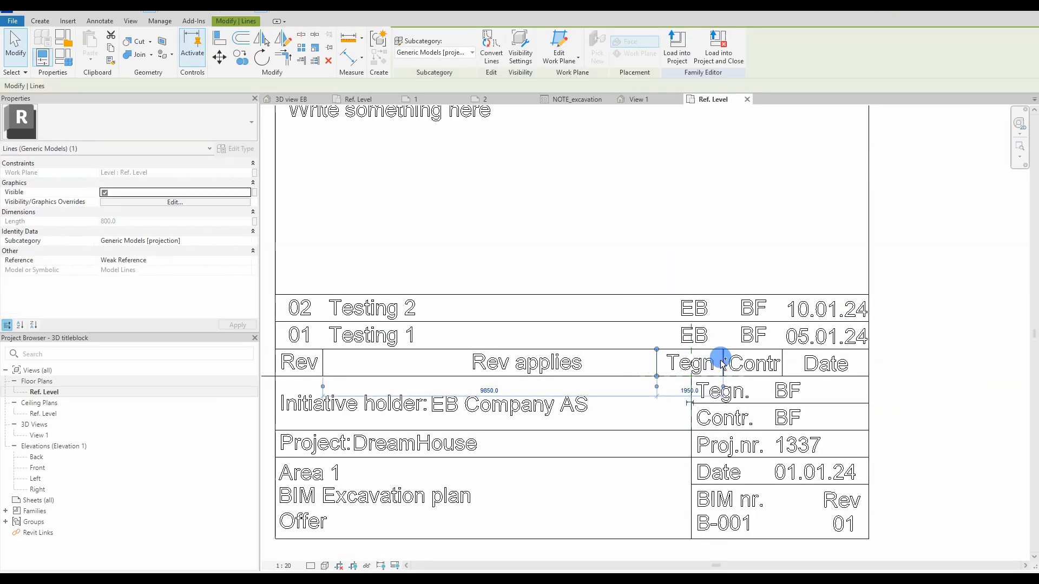
left_click(723, 358, "ctrl")
left_click(783, 356, "ctrl")
middle_click_drag(356, 375, 387, 375)
key("c")
key("o")
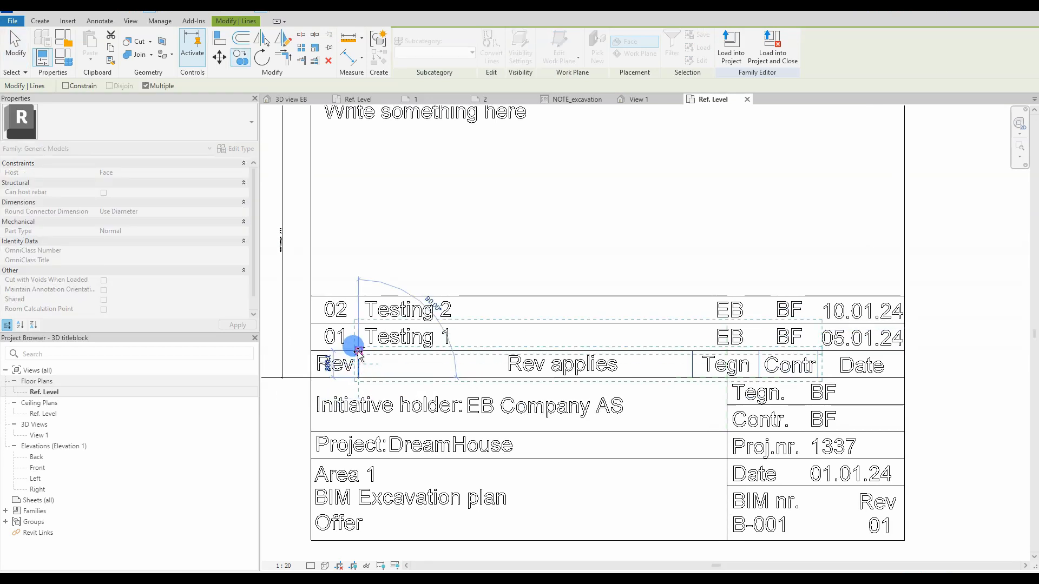
left_click(358, 350)
left_click(250, 193)
double_click(449, 255)
Step: Copy a divider onto the 02/01 row line and tie its visibility to a revision parameter
key("c")
key("o")
left_click(358, 350)
left_click(358, 323)
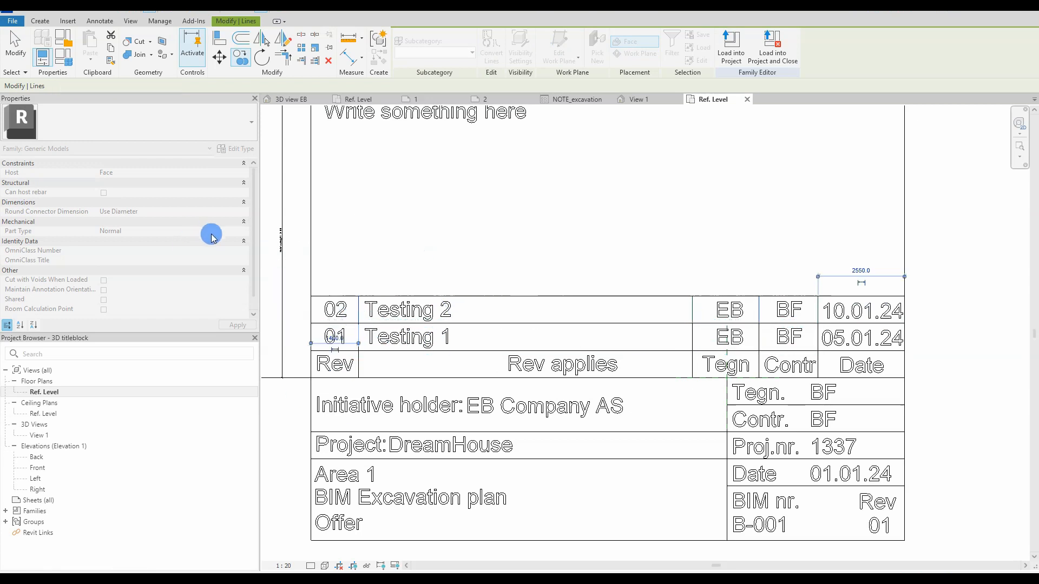
key("Escape")
left_click(503, 323)
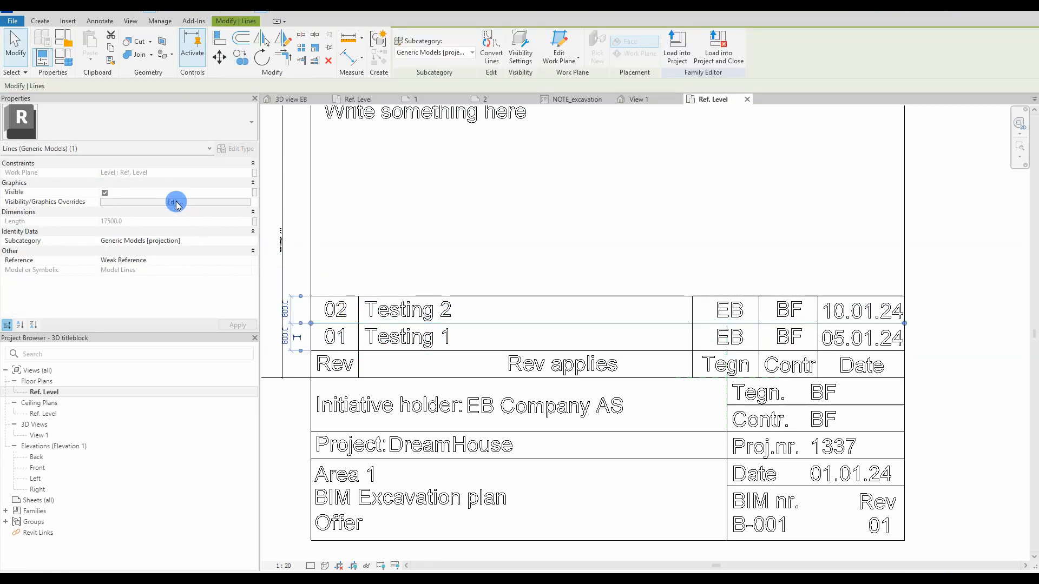
left_click(249, 193)
double_click(449, 255)
Step: Link the 02 row dividers' visibility to Rev2 and load the family into EngineerBear.rvt
left_click(358, 310)
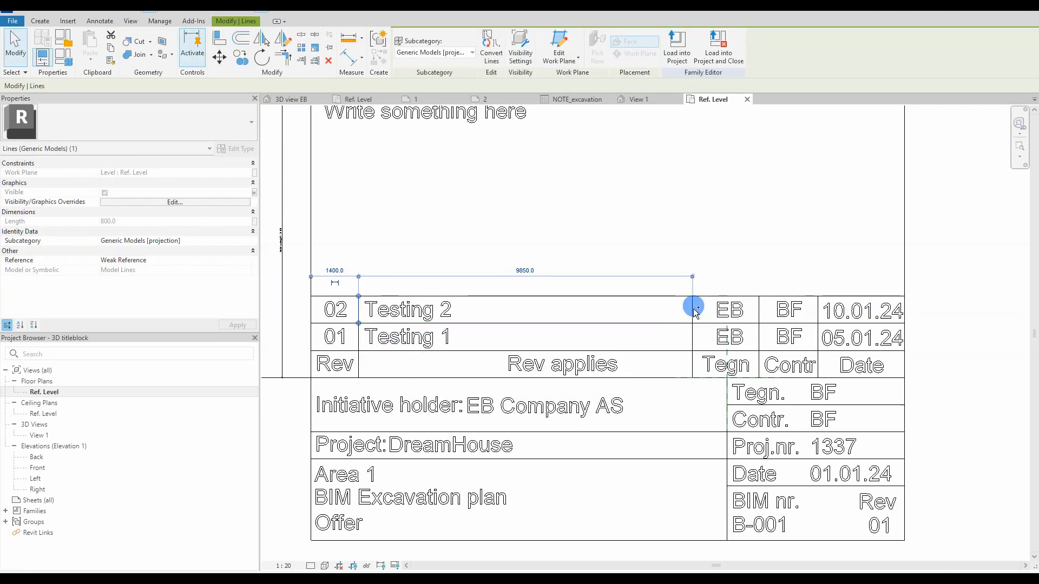
left_click(692, 307, "ctrl")
left_click(758, 308, "ctrl")
left_click(254, 192)
left_click(460, 260)
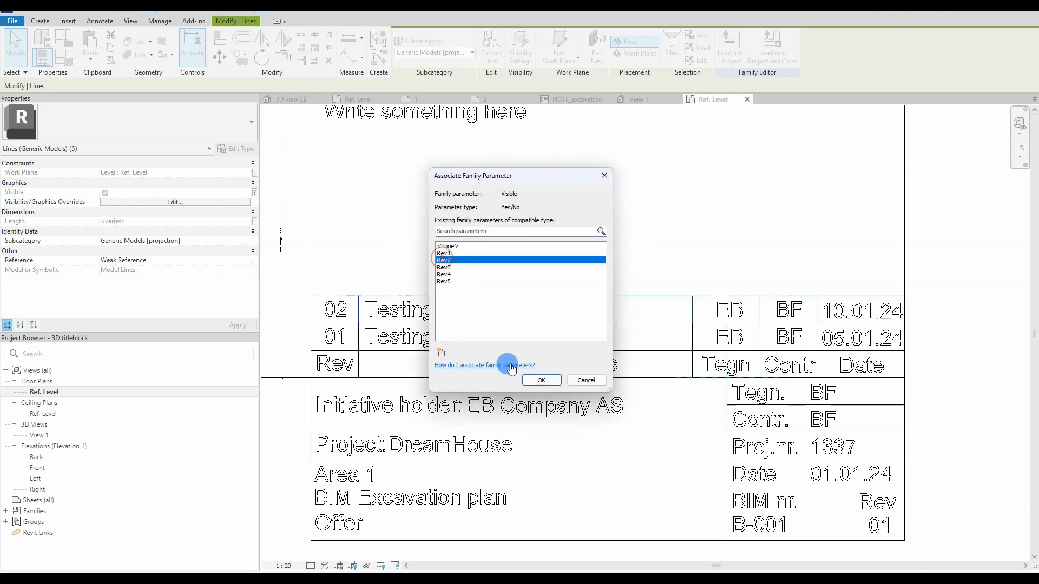
left_click(541, 380)
left_click(422, 269)
scroll(422, 269, "down", 1)
left_click(407, 57)
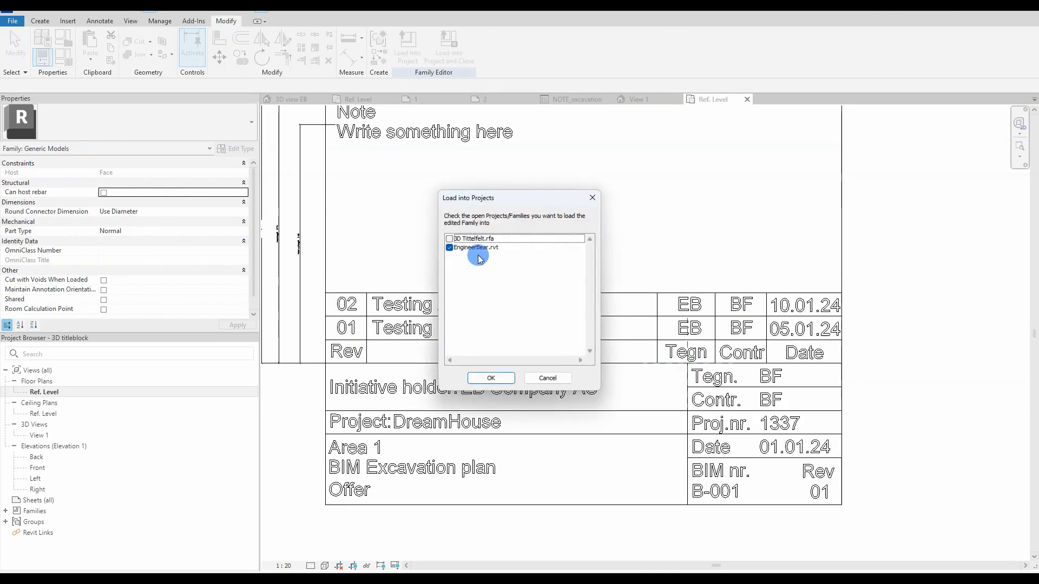
left_click(491, 377)
left_click(457, 266)
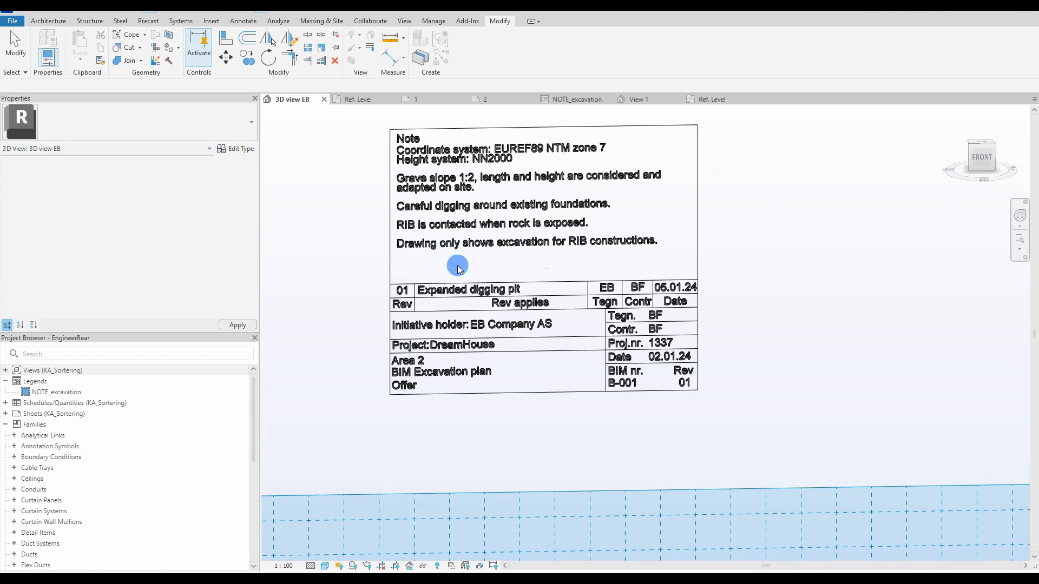
left_click(459, 268)
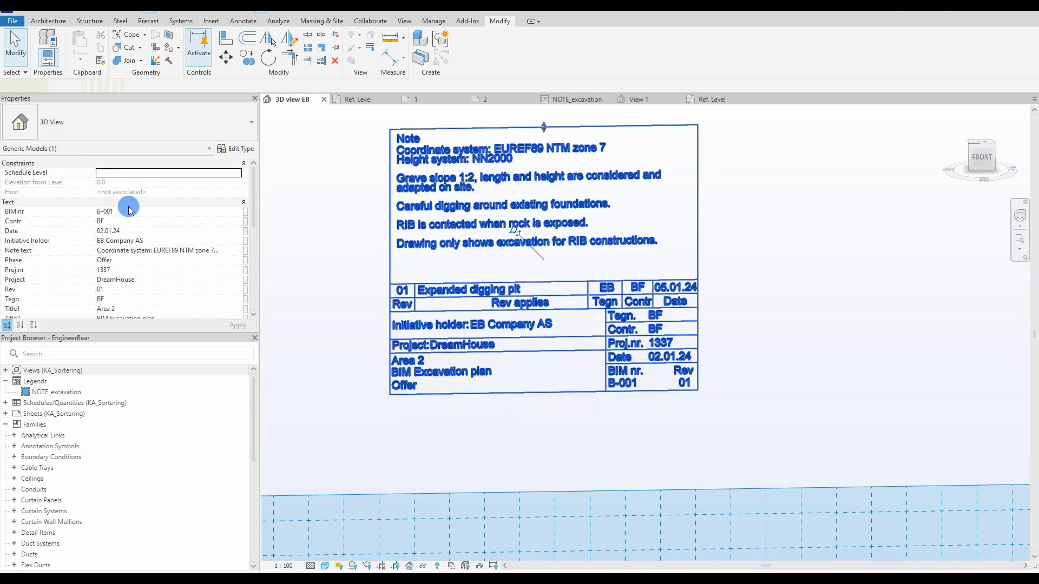
scroll(135, 225, "down", 6)
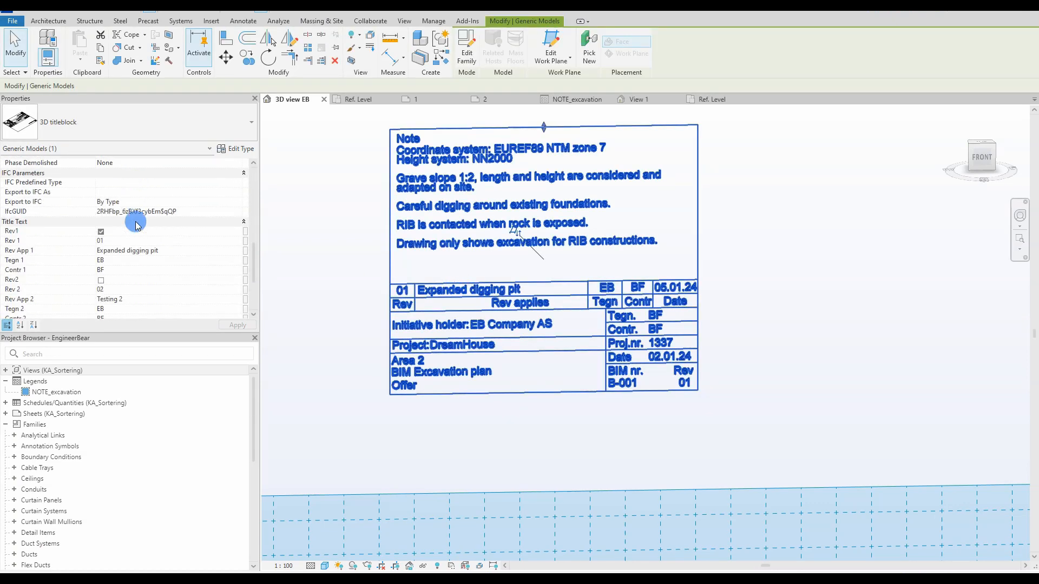
left_click(99, 279)
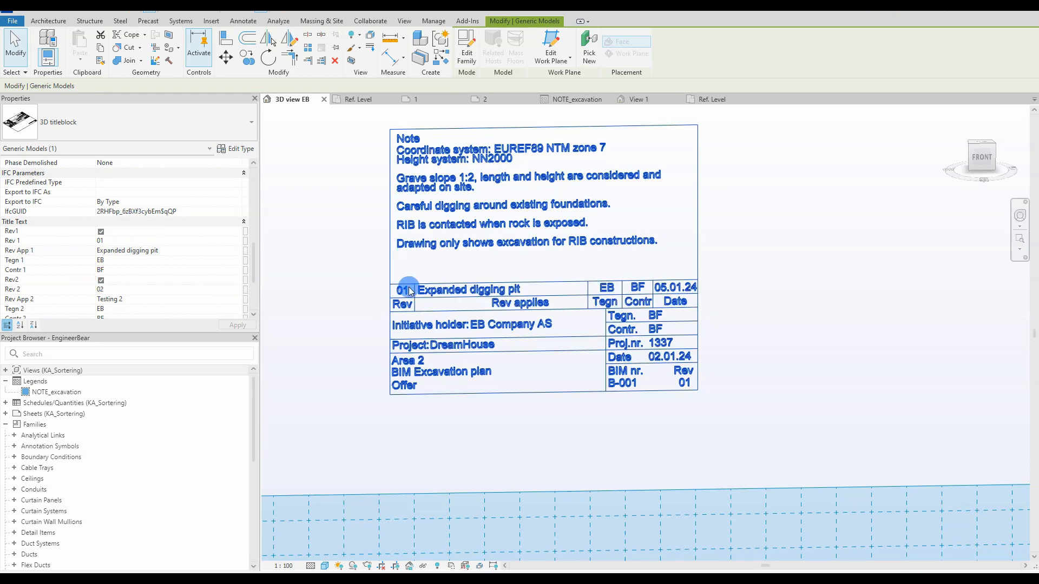
left_click(100, 280)
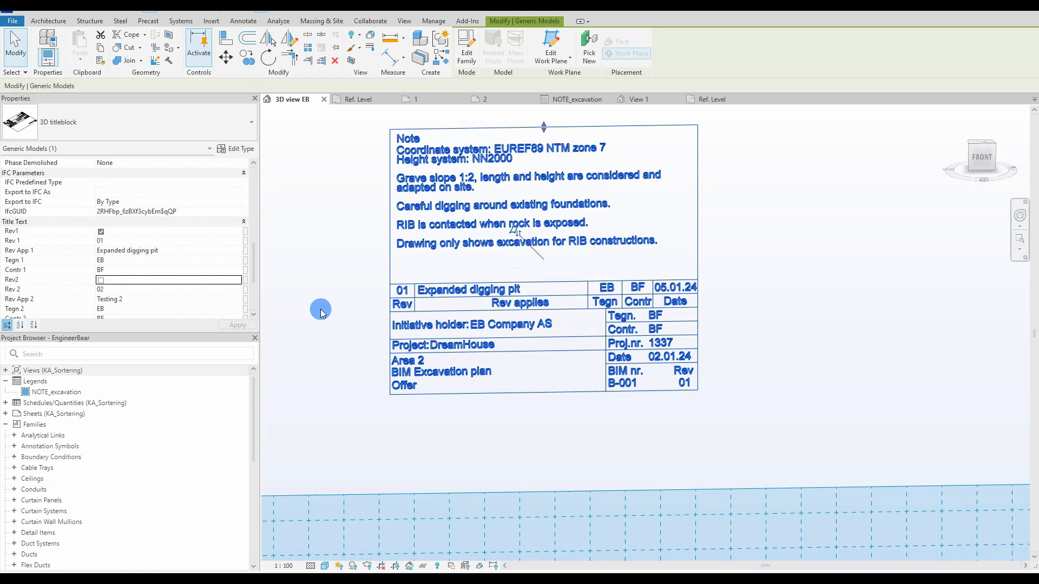
left_click(100, 232)
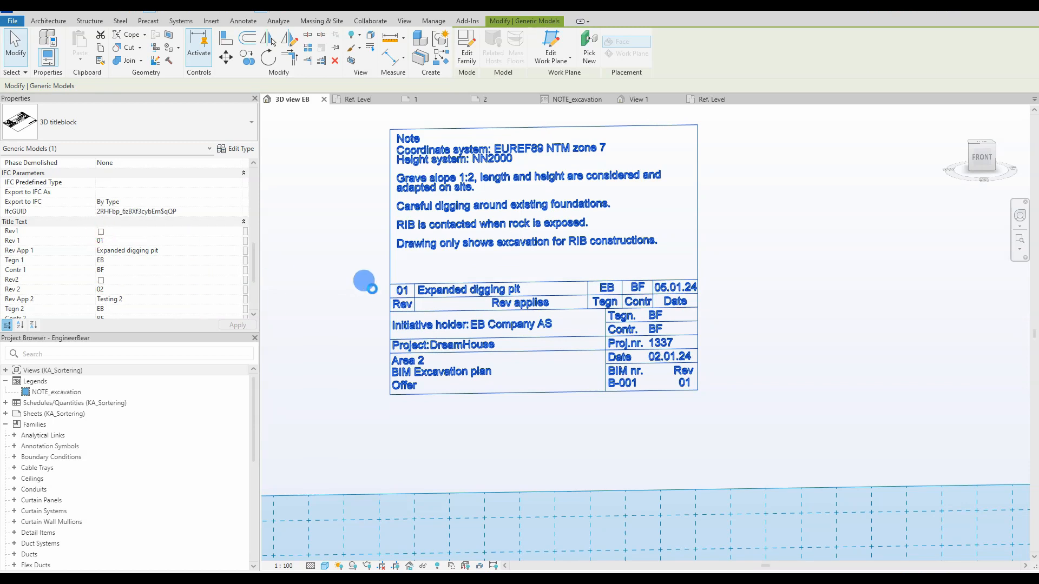
left_click(348, 291)
scroll(352, 299, "down", 1)
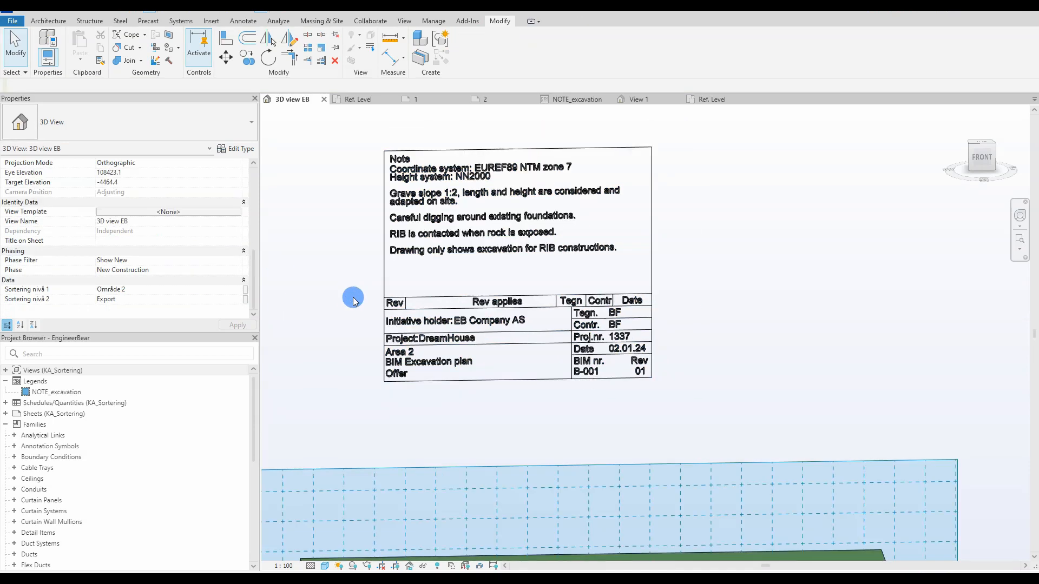
left_click(383, 297)
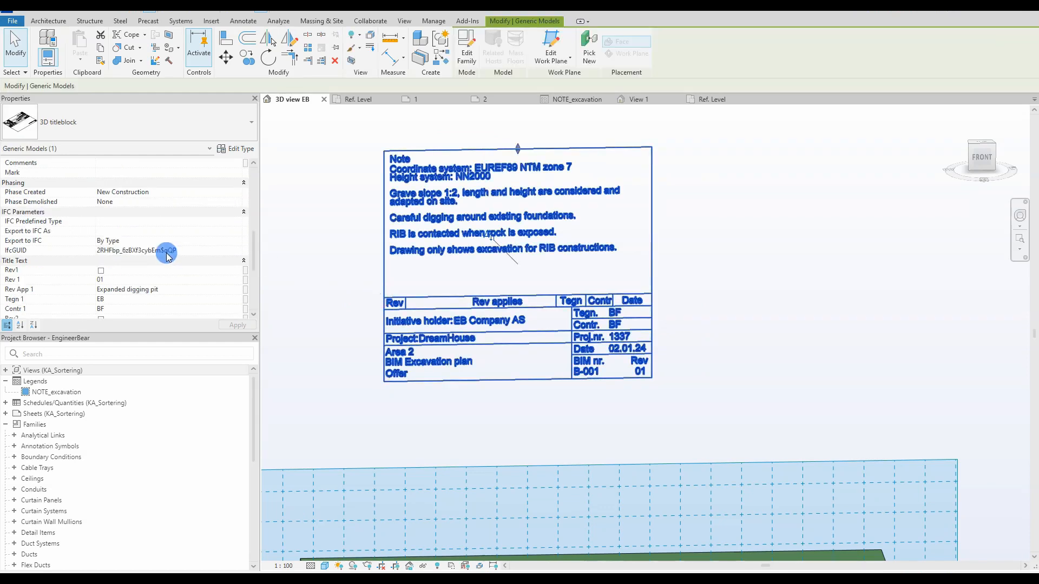
left_click(101, 270)
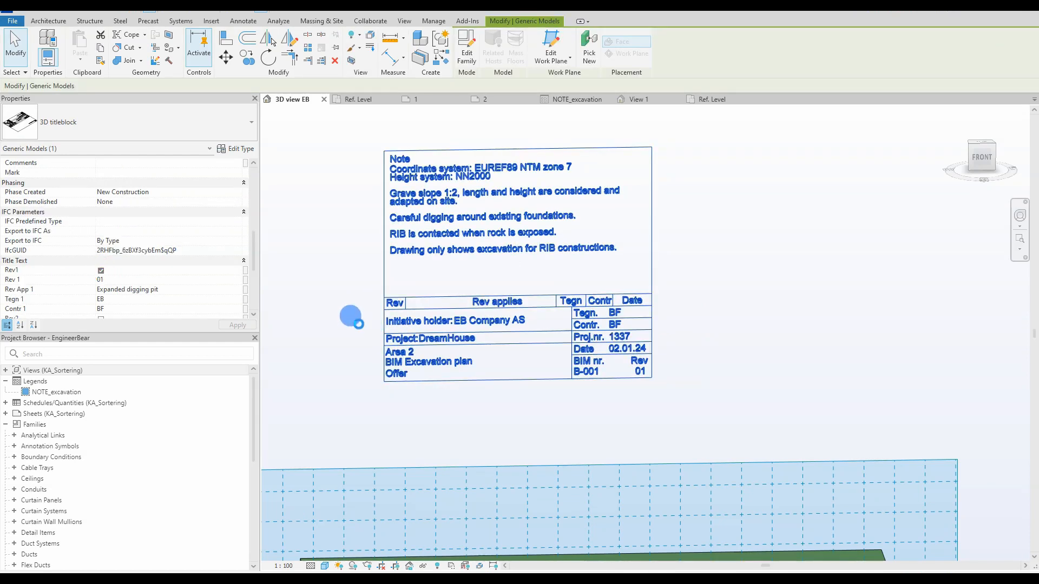
left_click(356, 324)
scroll(357, 327, "down", 3)
middle_click_drag(366, 330, 369, 278)
scroll(413, 139, "up", 3)
scroll(413, 139, "down", 2)
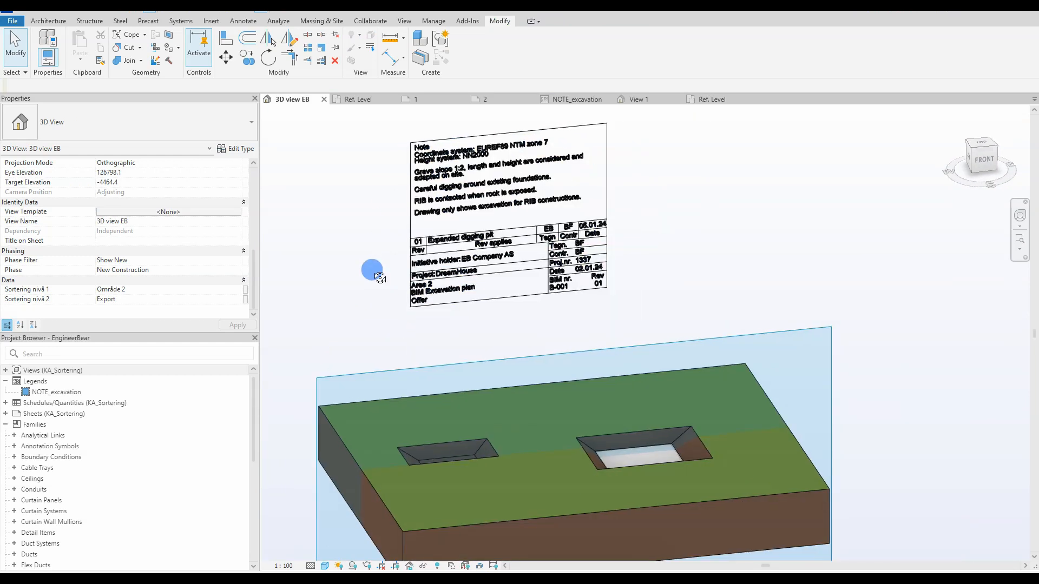
Step: Start a sweep whose path is picked along the titleblock's border edges
left_click(367, 100)
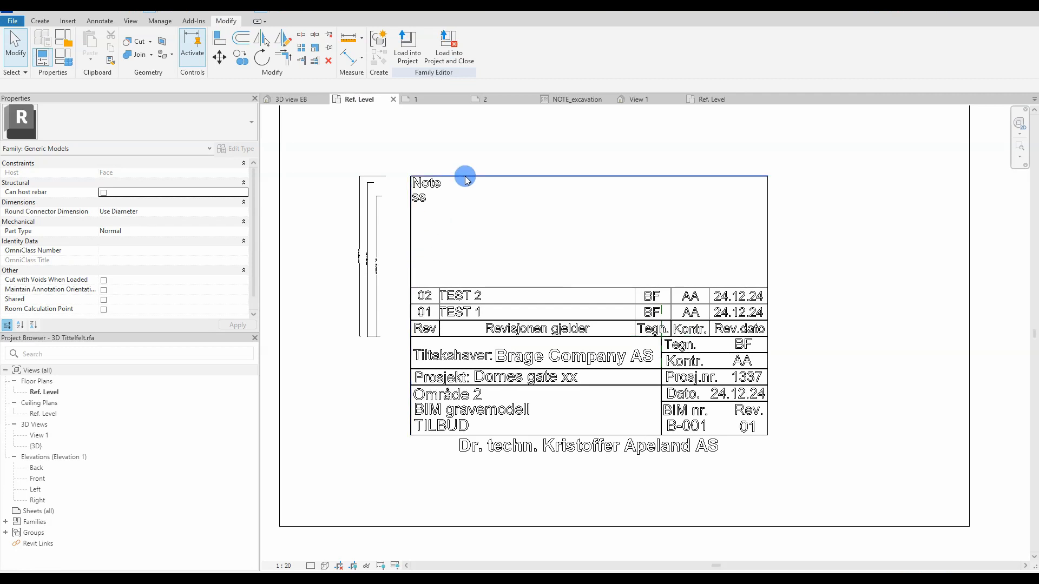
left_click(42, 20)
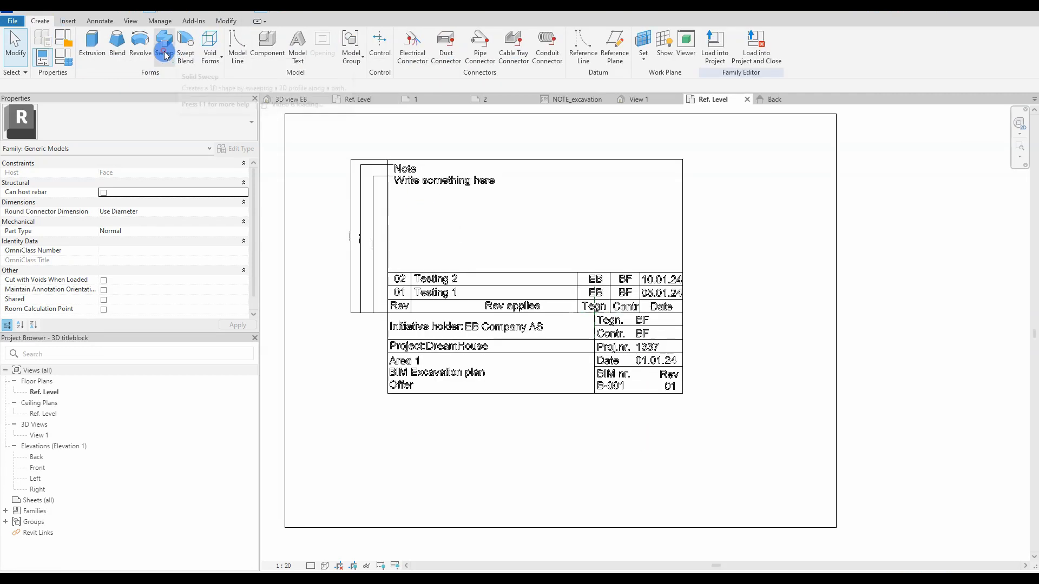
left_click(165, 46)
left_click(500, 58)
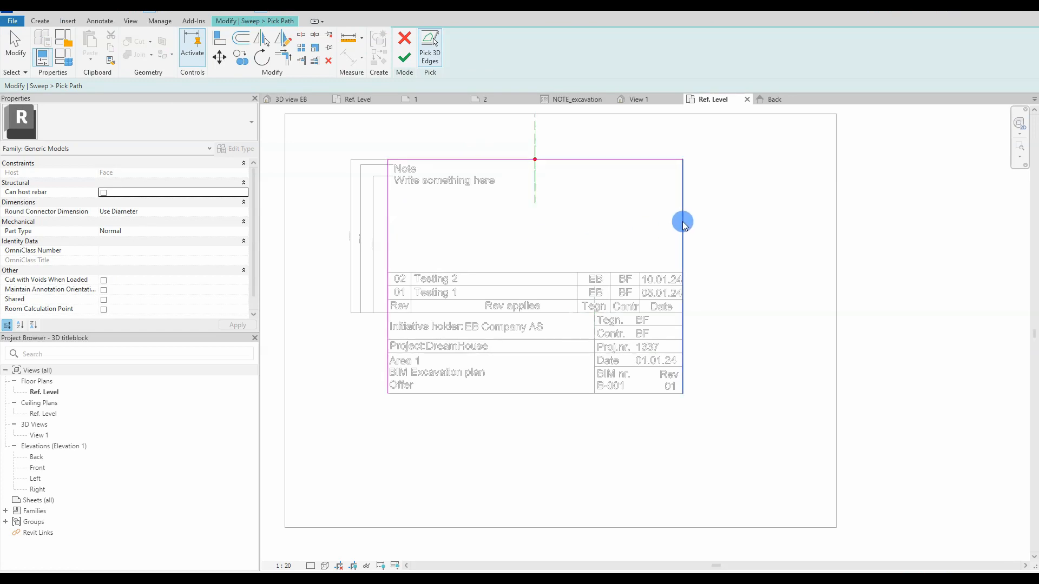
left_click(402, 64)
Step: Sketch a radius 10 circle as the sweep profile in Left elevation and finish the sweep
left_click(584, 59)
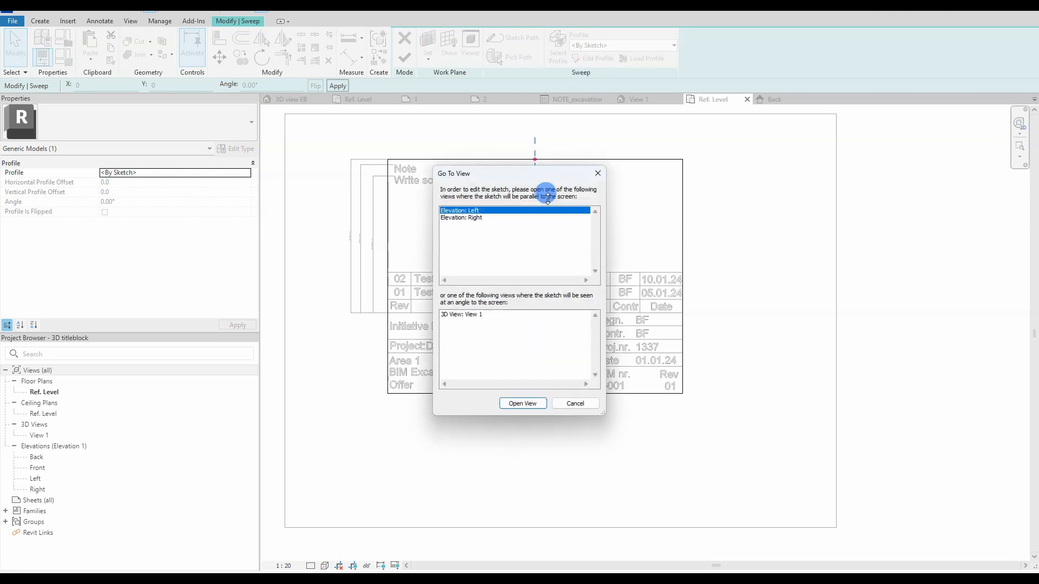
left_click(523, 404)
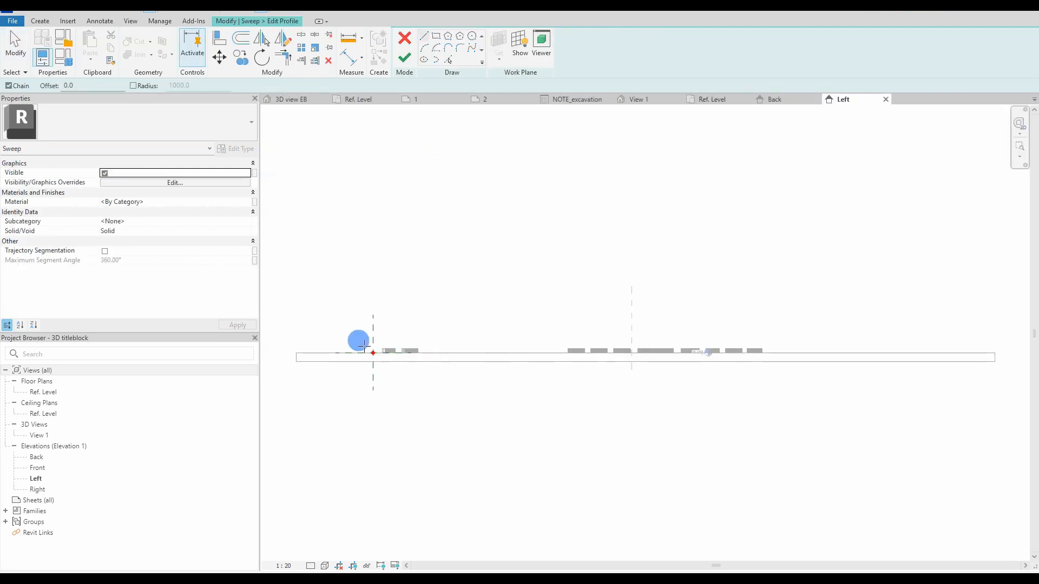
scroll(362, 344, "up", 5)
left_click(472, 47)
scroll(379, 347, "up", 5)
left_click(398, 362)
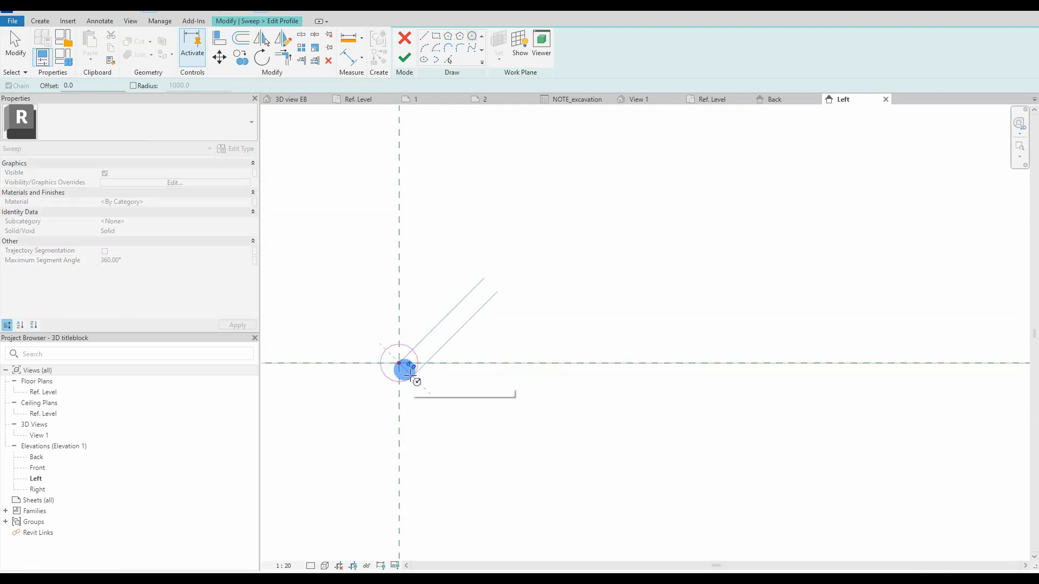
type("10")
key("Return")
scroll(407, 371, "down", 5)
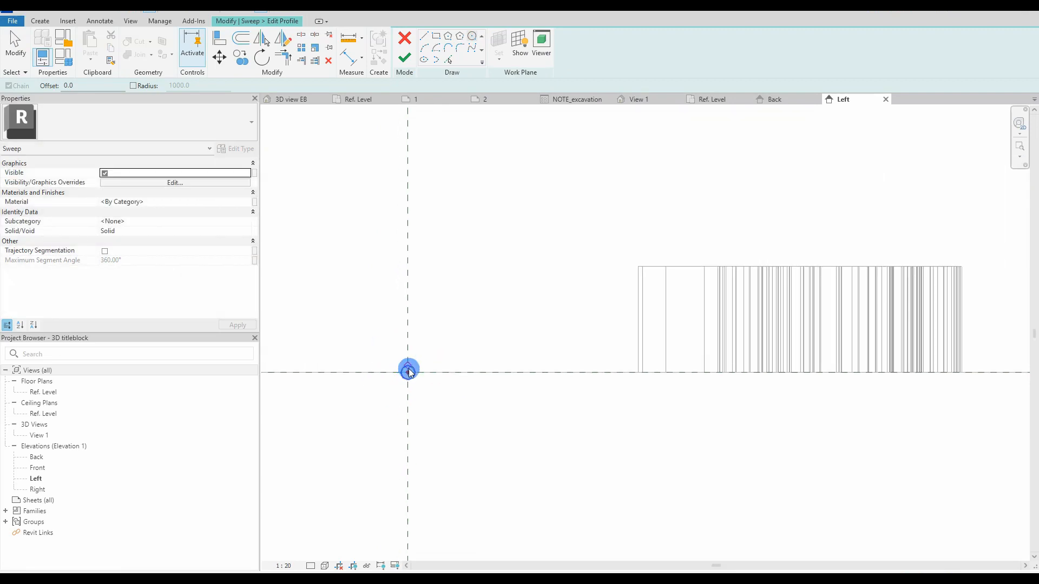
key("Escape")
key("Escape")
left_click(406, 54)
left_click(405, 54)
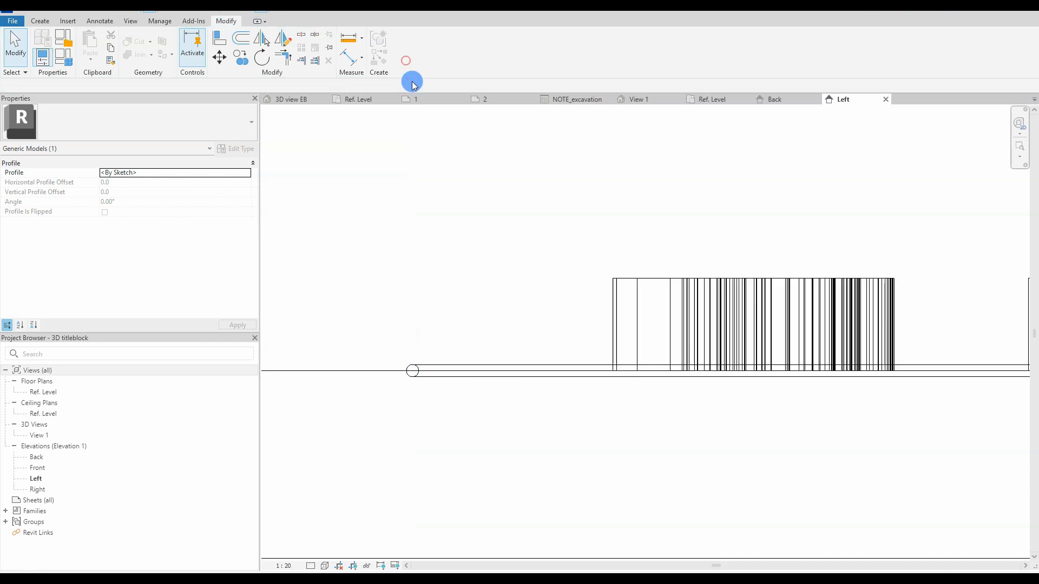
Step: Reload the titleblock into EngineerBear.rvt, overwriting the existing version
left_click(439, 316)
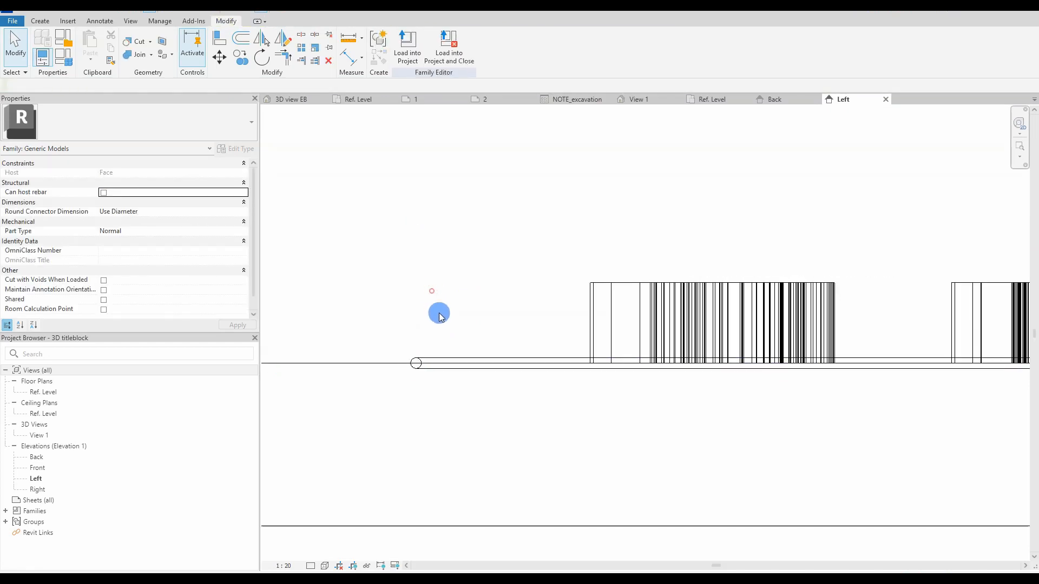
left_click(776, 104)
left_click(712, 102)
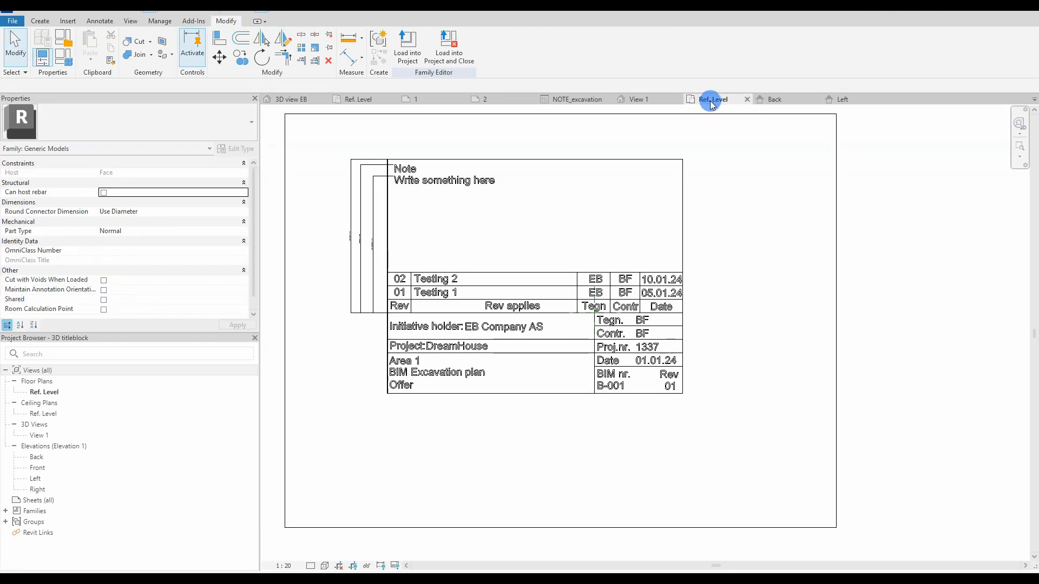
scroll(411, 404, "up", 5)
scroll(295, 378, "down", 4)
left_click(407, 48)
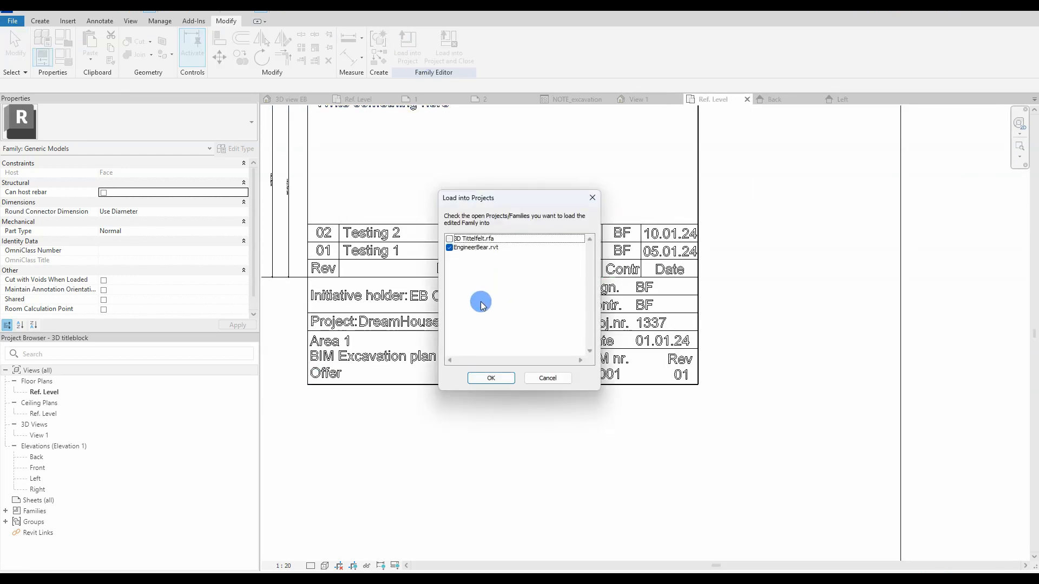
left_click(487, 376)
left_click(479, 267)
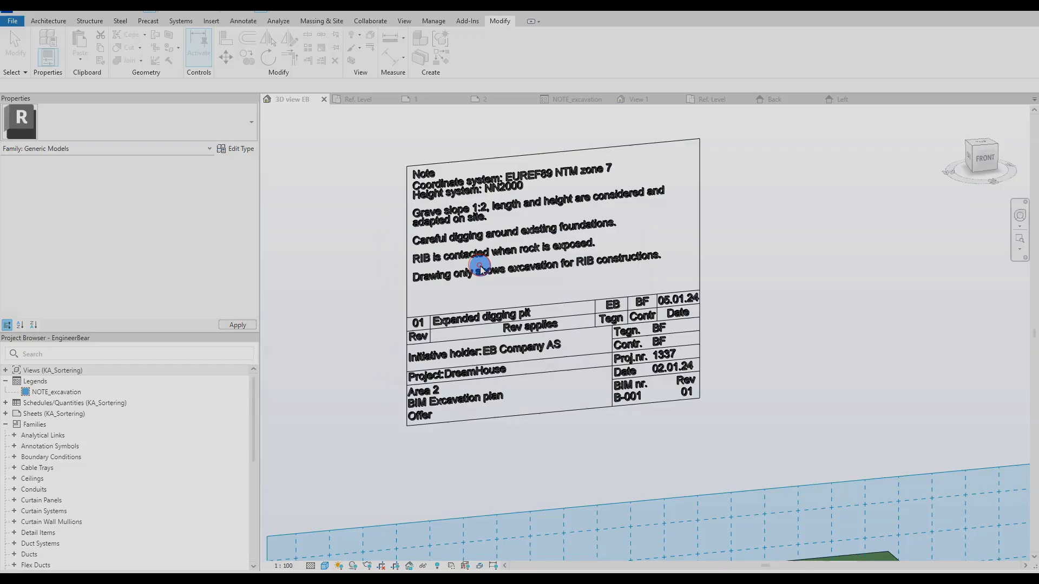